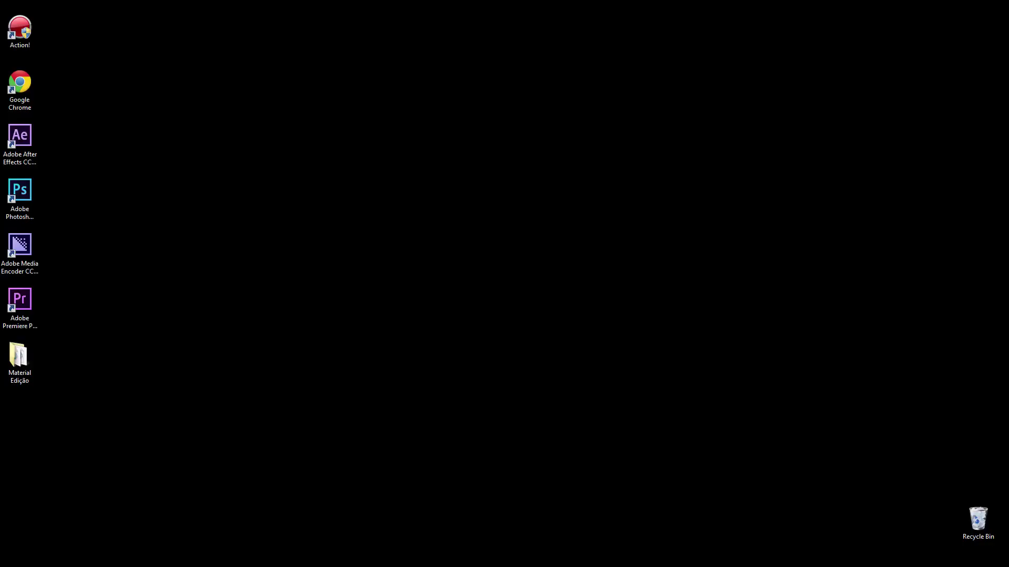
# Launch Adobe Premiere Pro and start a new project named Aula 1
pyautogui.doubleClick(25, 302)
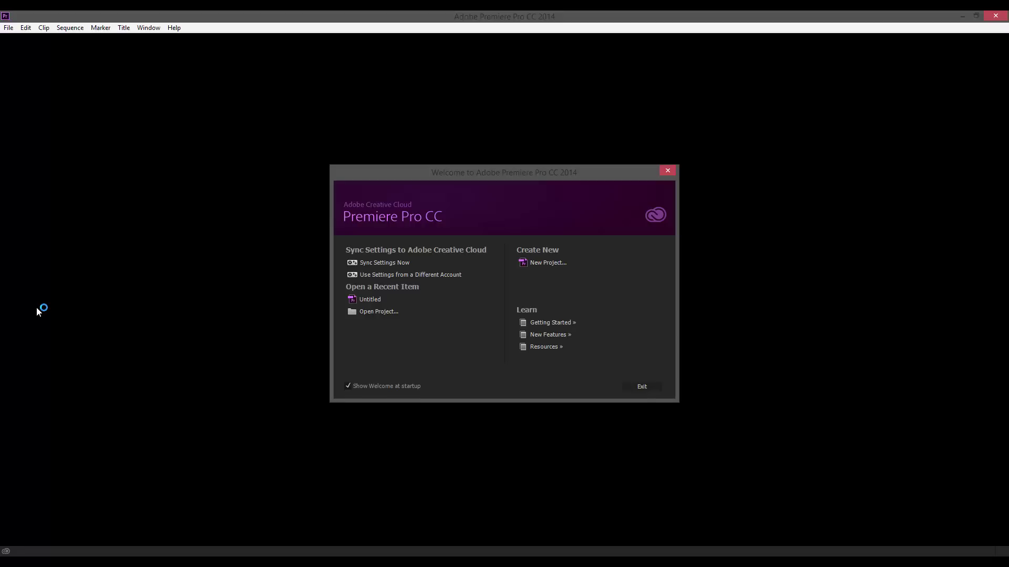
pyautogui.click(371, 387)
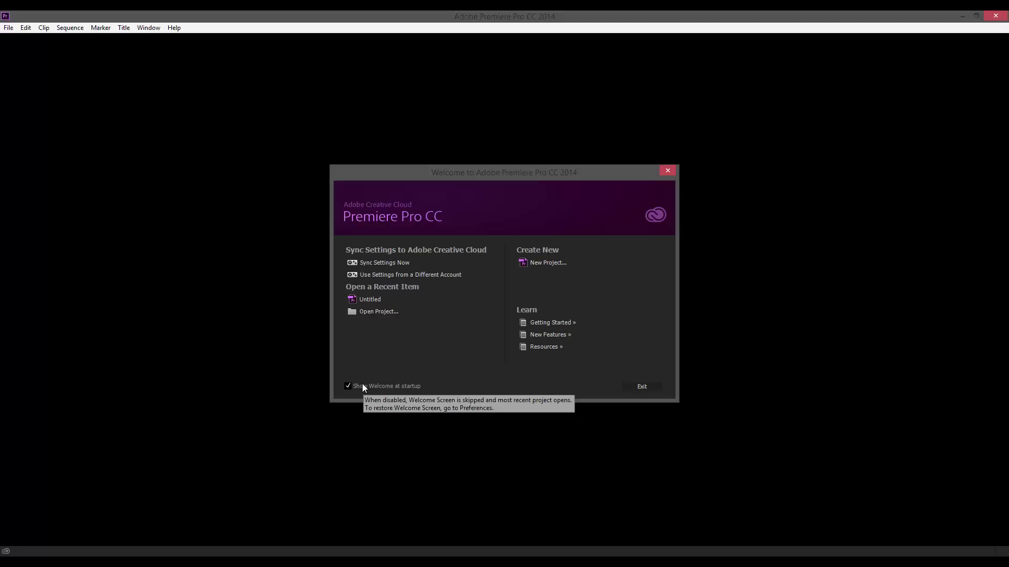
pyautogui.click(362, 386)
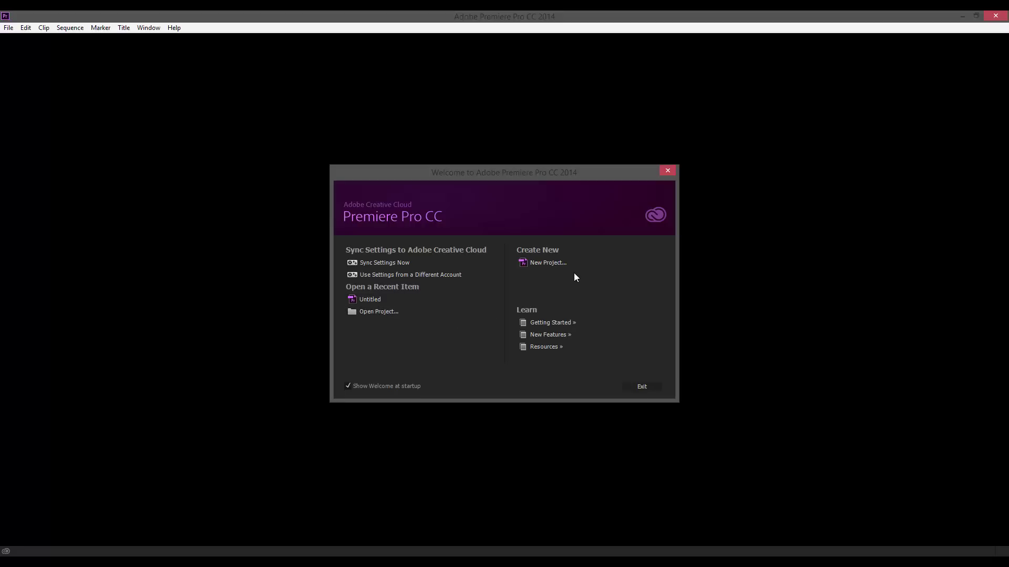
pyautogui.click(541, 265)
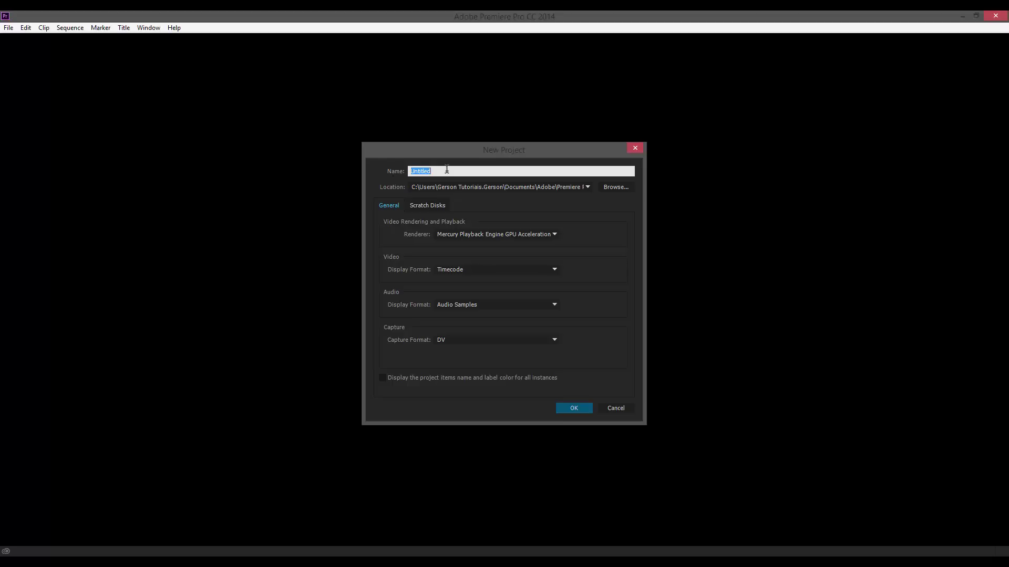
pyautogui.write('Aula 1')
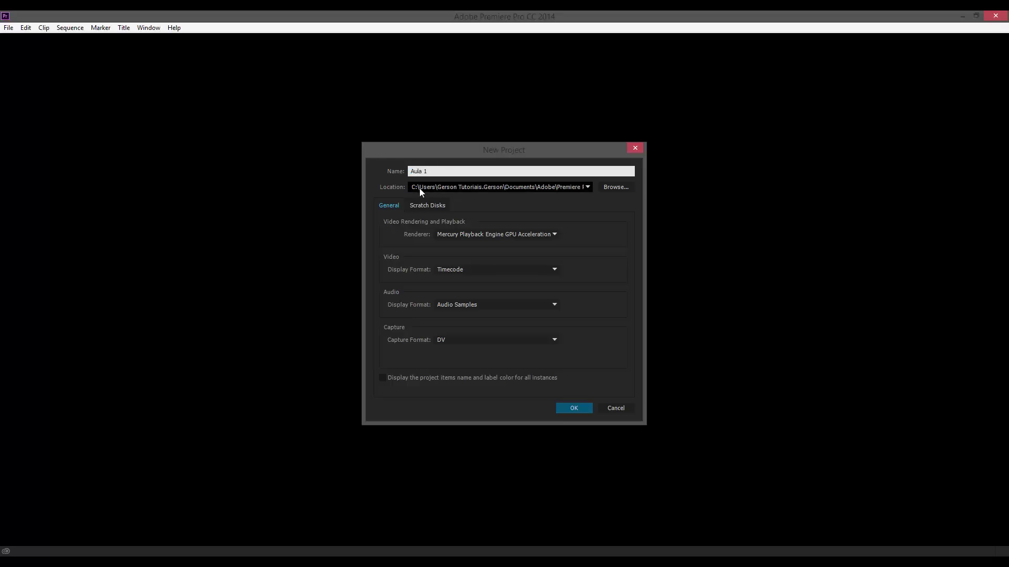
# Set the new project's save location to the Desktop and create the project with the default settings
pyautogui.click(610, 187)
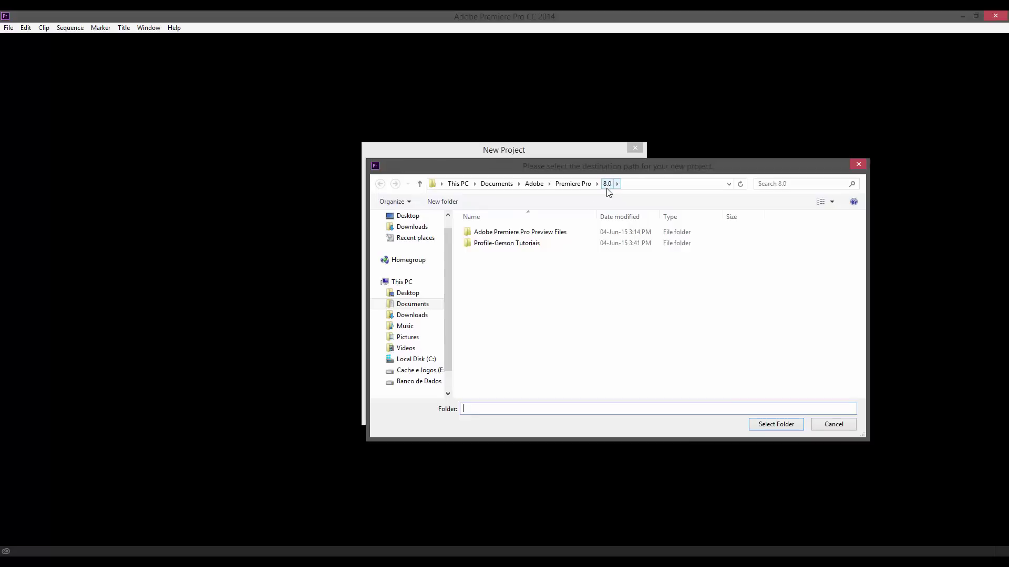
pyautogui.click(409, 220)
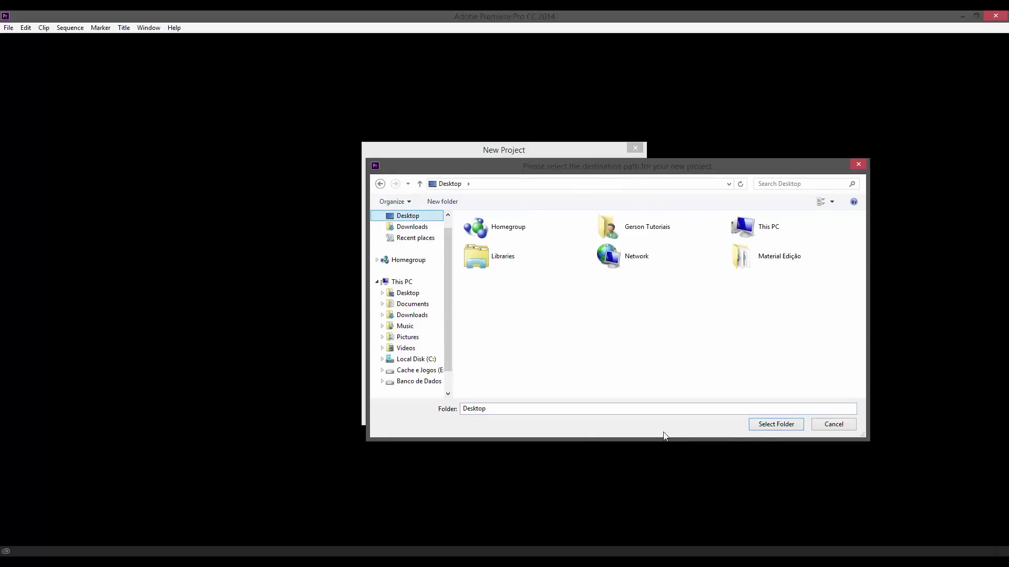
pyautogui.click(775, 424)
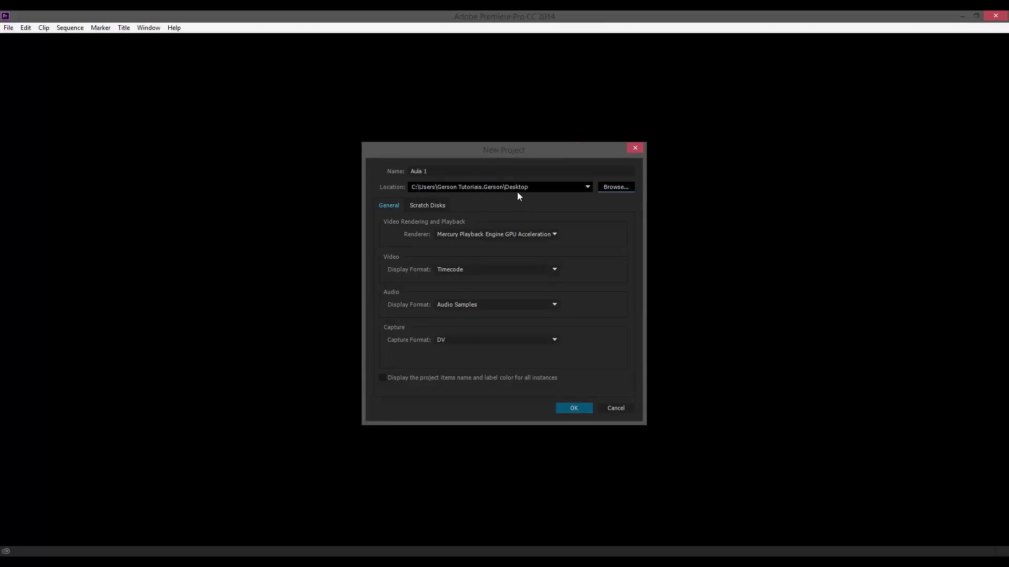
pyautogui.click(441, 171)
pyautogui.doubleClick(442, 171)
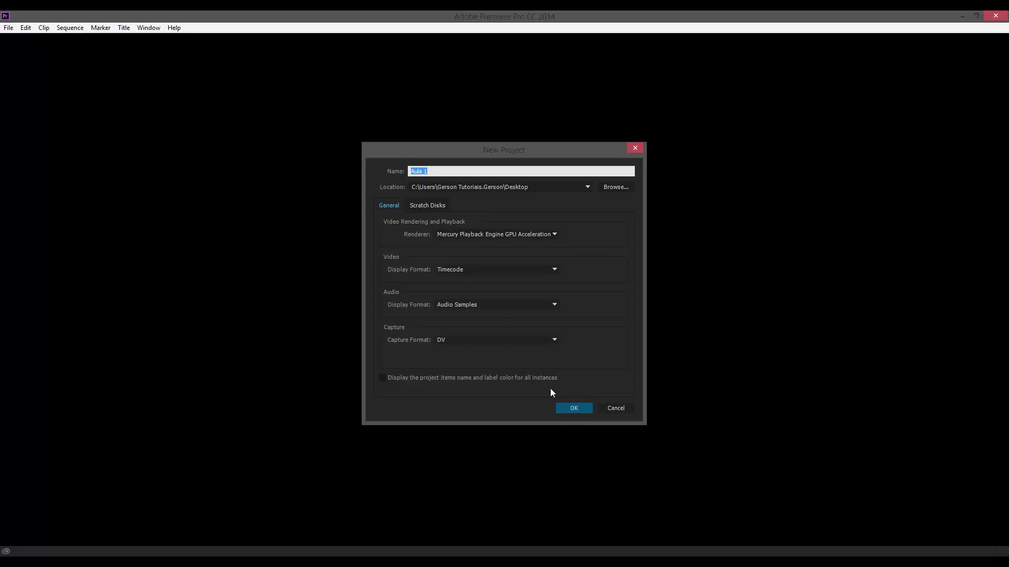
pyautogui.click(564, 409)
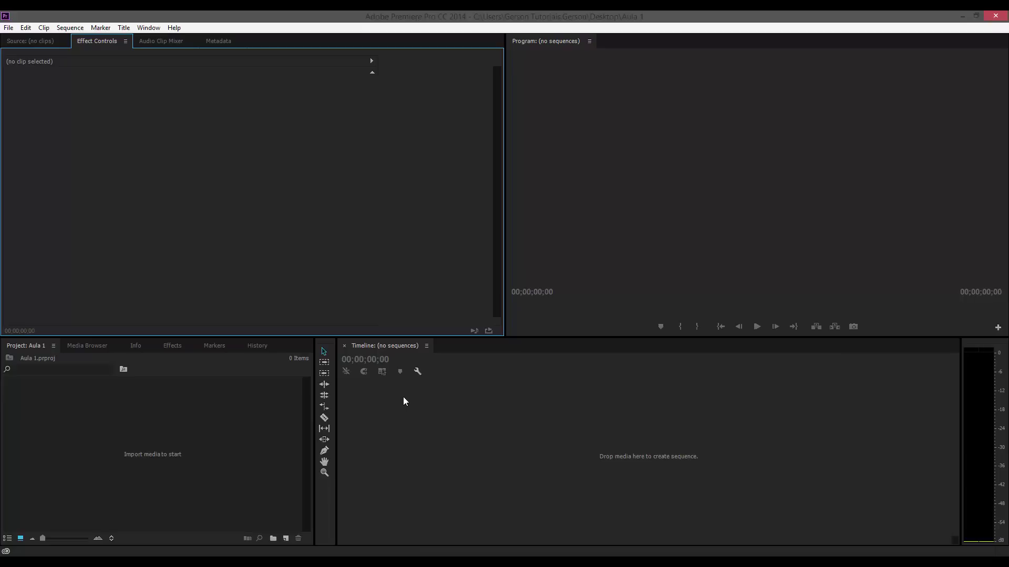
# Look over the workspace areas: Media Browser, Info, History, the Source and Program monitors, and the Timeline
pyautogui.click(91, 346)
pyautogui.click(134, 345)
pyautogui.click(252, 345)
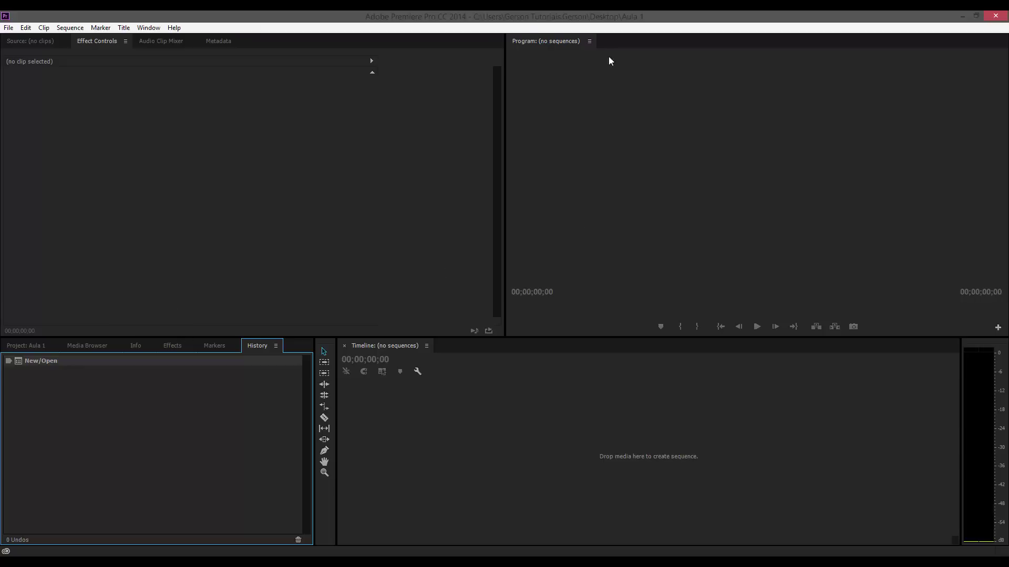
pyautogui.moveTo(264, 339)
pyautogui.mouseDown()
pyautogui.moveTo(417, 273)
pyautogui.moveTo(236, 320)
pyautogui.moveTo(248, 351)
pyautogui.moveTo(285, 351)
pyautogui.moveTo(253, 351)
pyautogui.mouseUp()
pyautogui.click(32, 41)
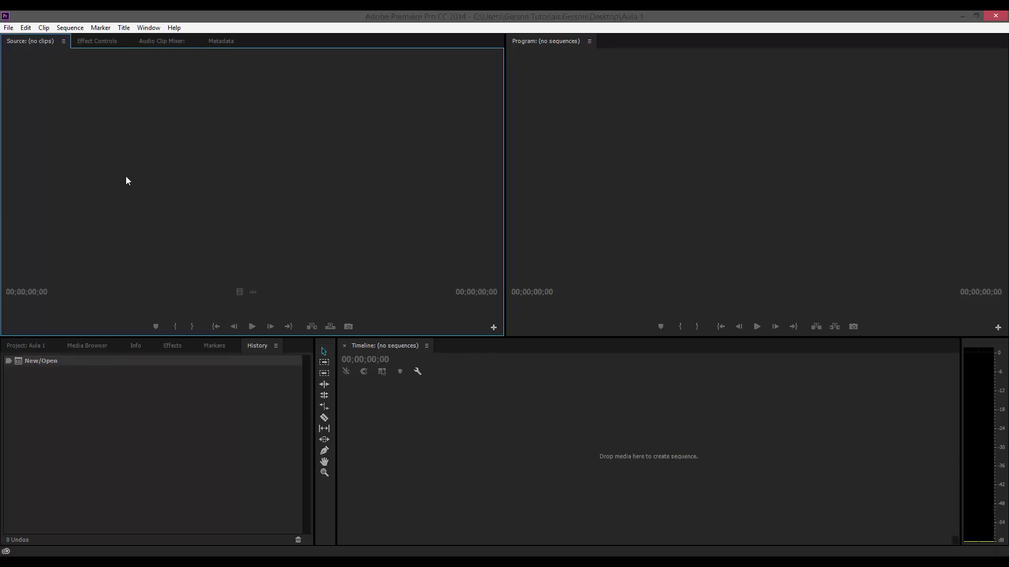
pyautogui.click(669, 194)
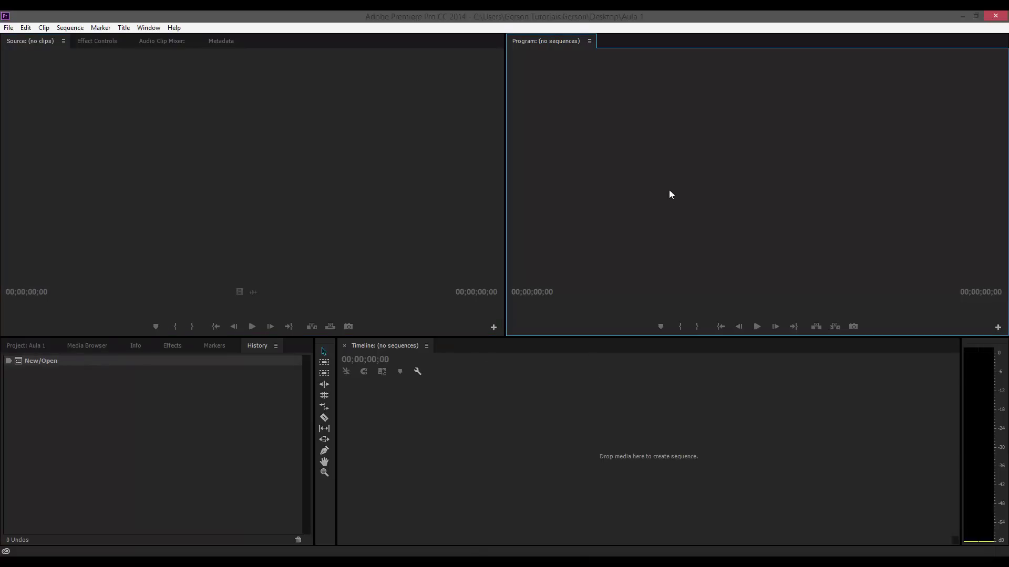
pyautogui.click(681, 388)
pyautogui.click(245, 219)
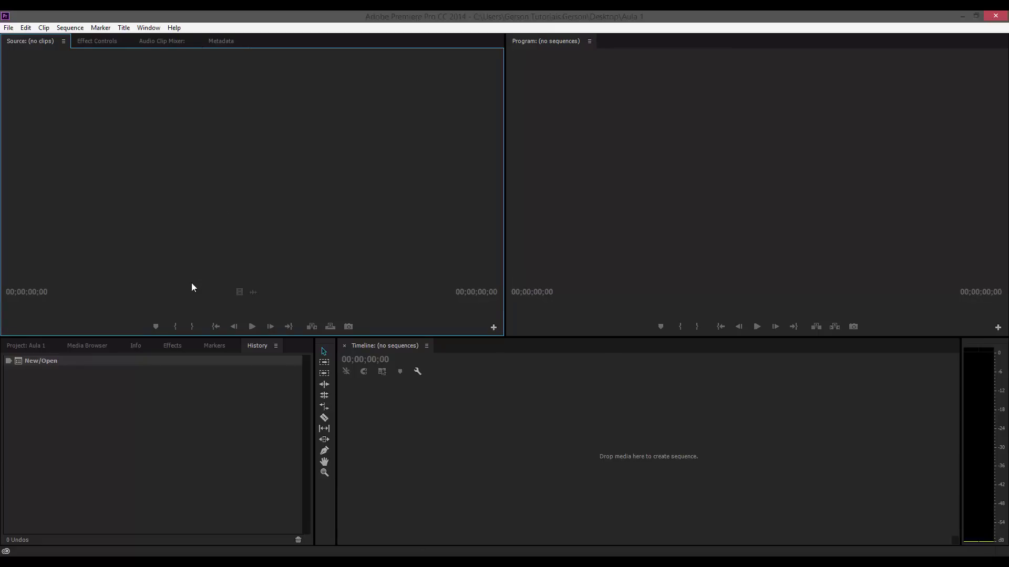
pyautogui.click(69, 382)
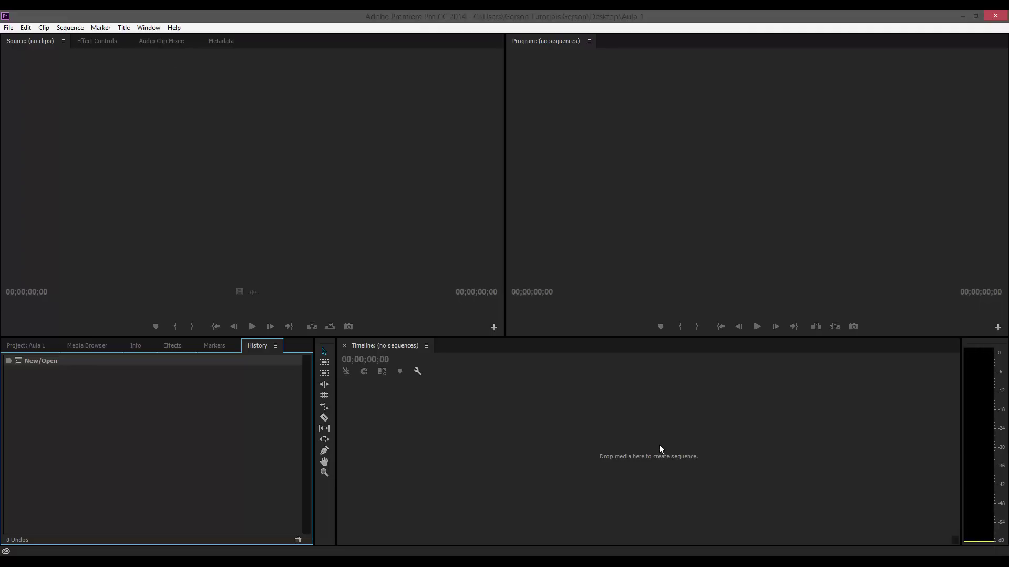
# Examine the Project, Media Browser, Info, Markers and Effects panels, ending on the project's contents
pyautogui.click(15, 346)
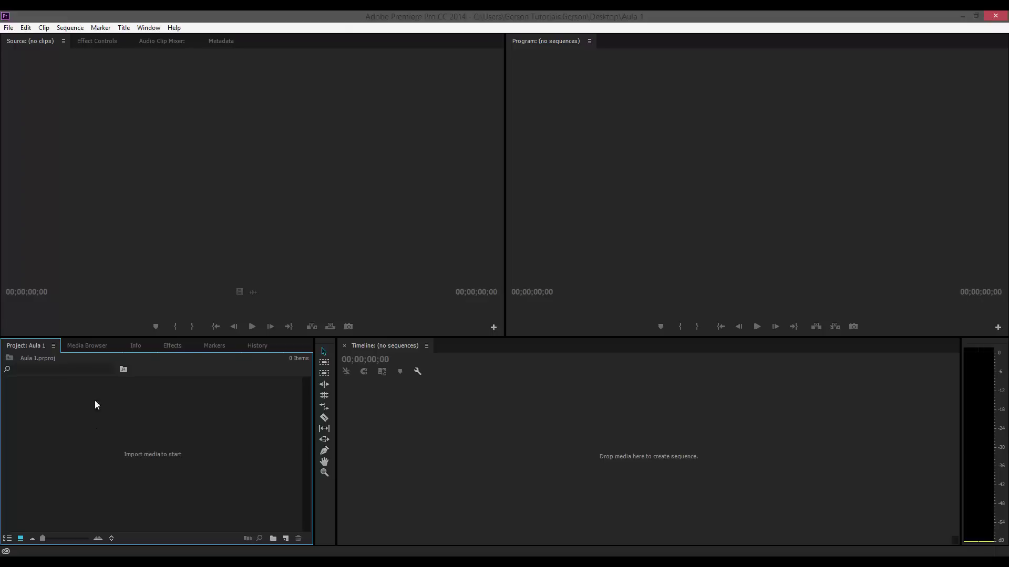
pyautogui.click(86, 347)
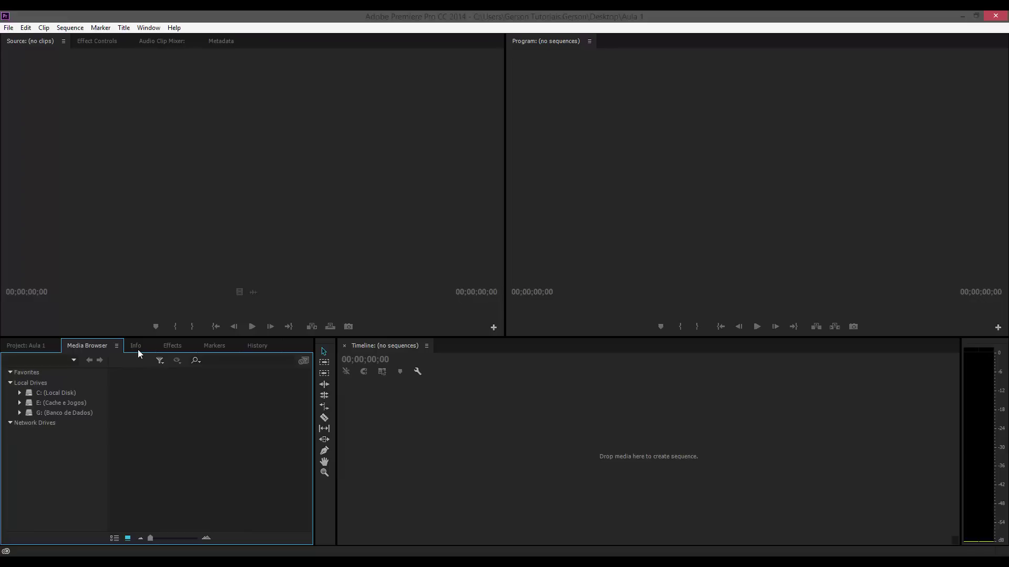
pyautogui.click(138, 349)
pyautogui.click(184, 348)
pyautogui.click(220, 348)
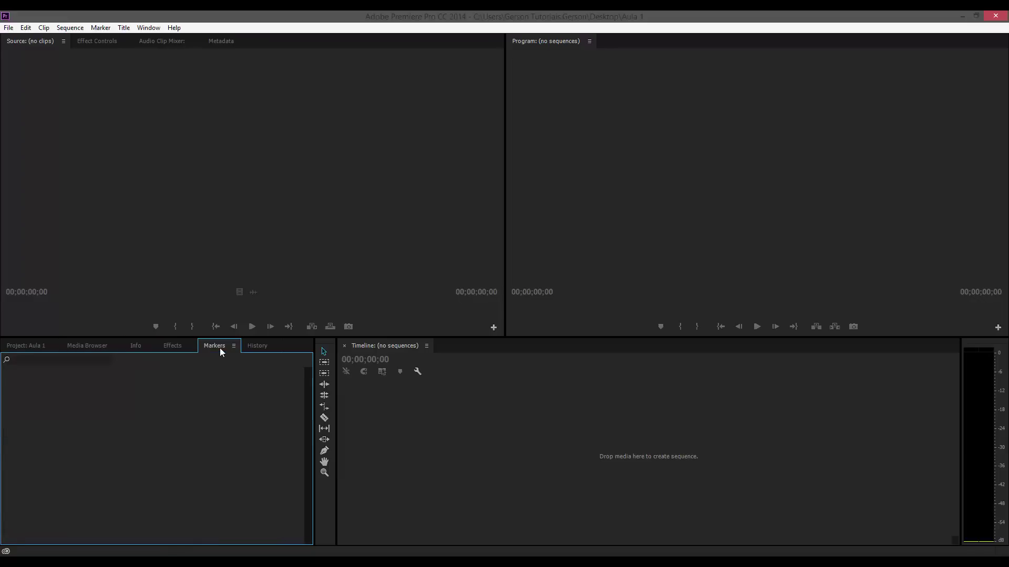
pyautogui.click(172, 346)
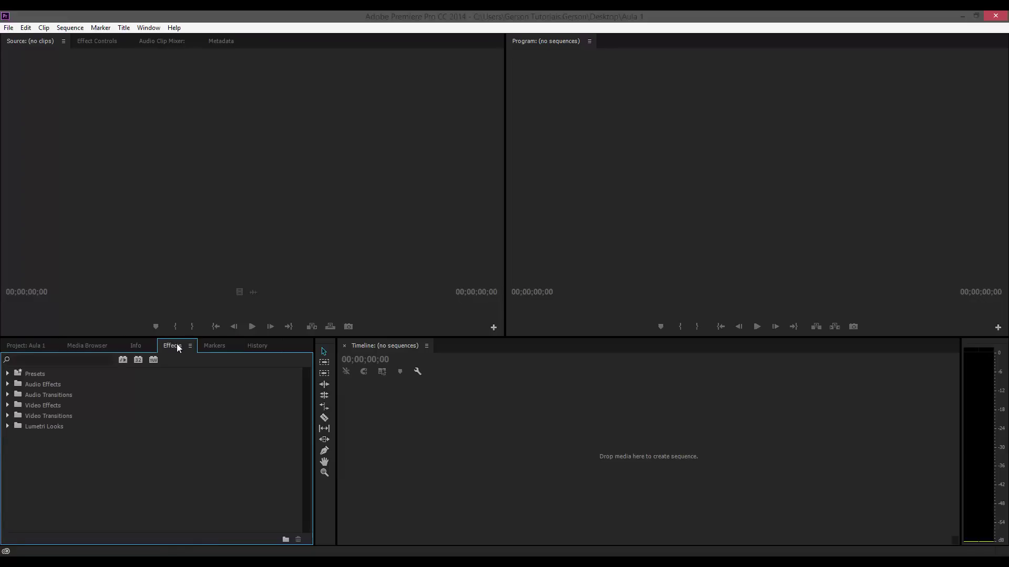
pyautogui.click(40, 350)
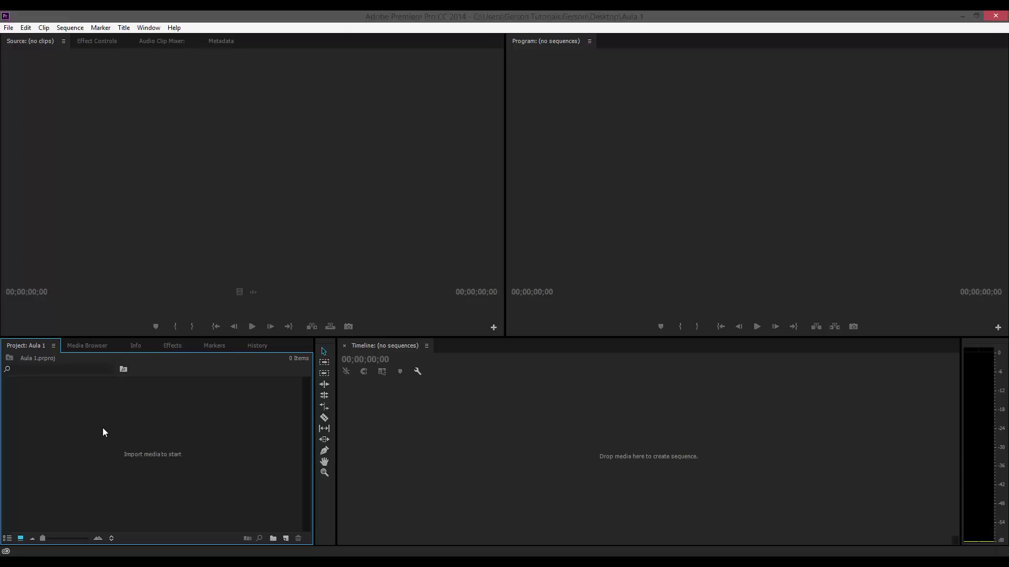
pyautogui.rightClick(132, 429)
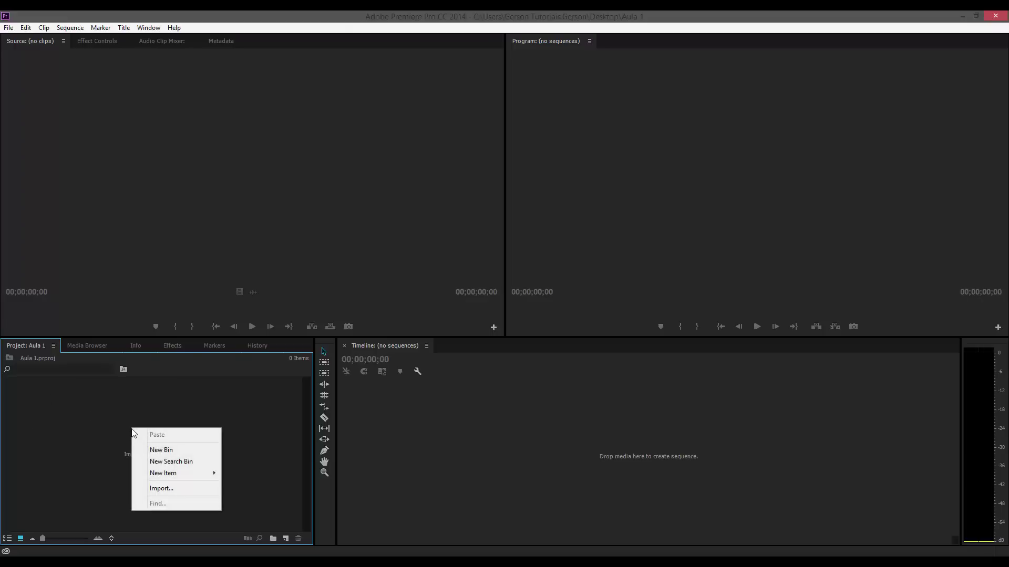
pyautogui.click(152, 490)
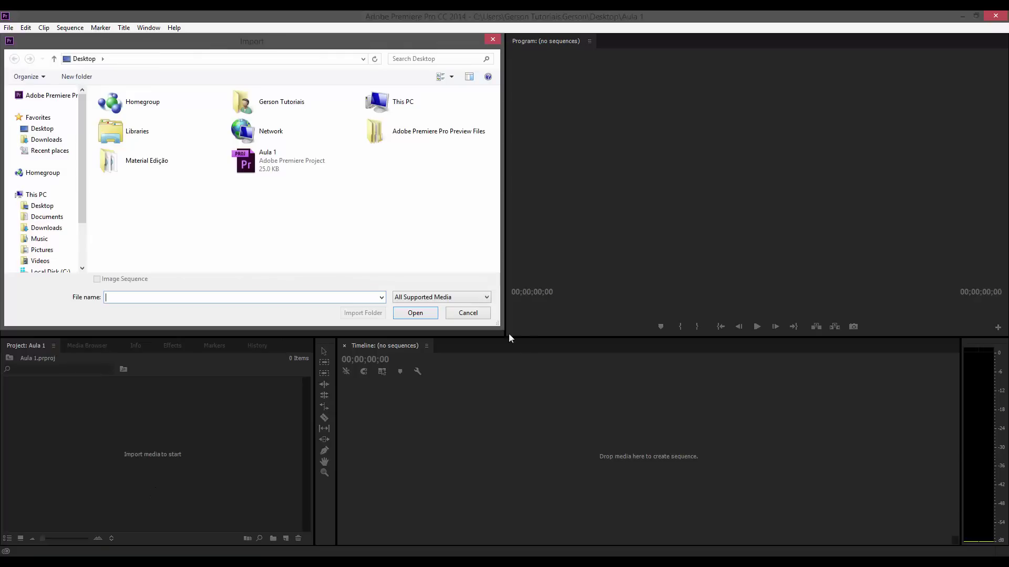
pyautogui.click(463, 315)
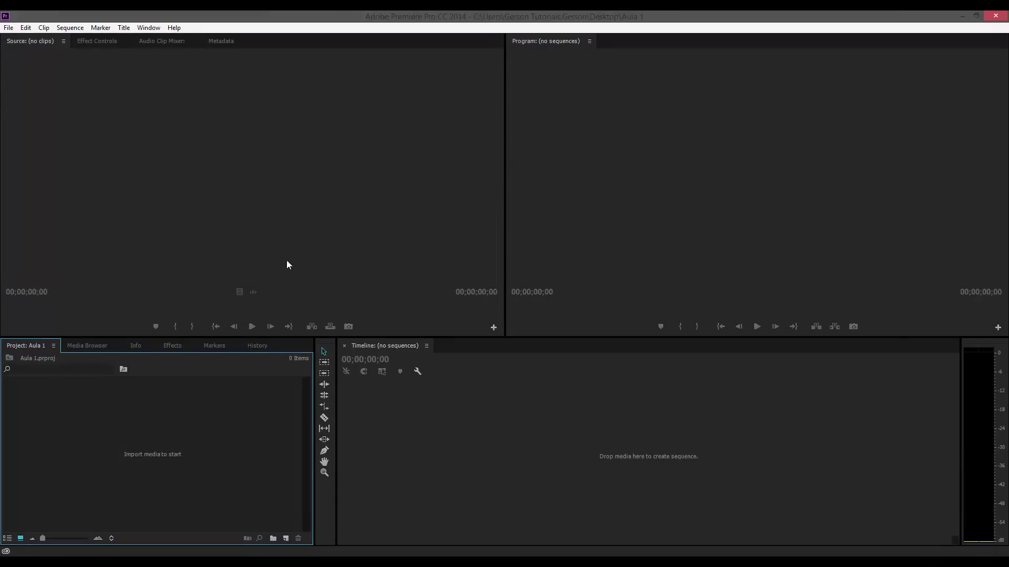
# Import the video 10002-8 from the Material Edição folder on the Desktop, checking the Trilhas subfolder's music tracks along the way
pyautogui.click(8, 27)
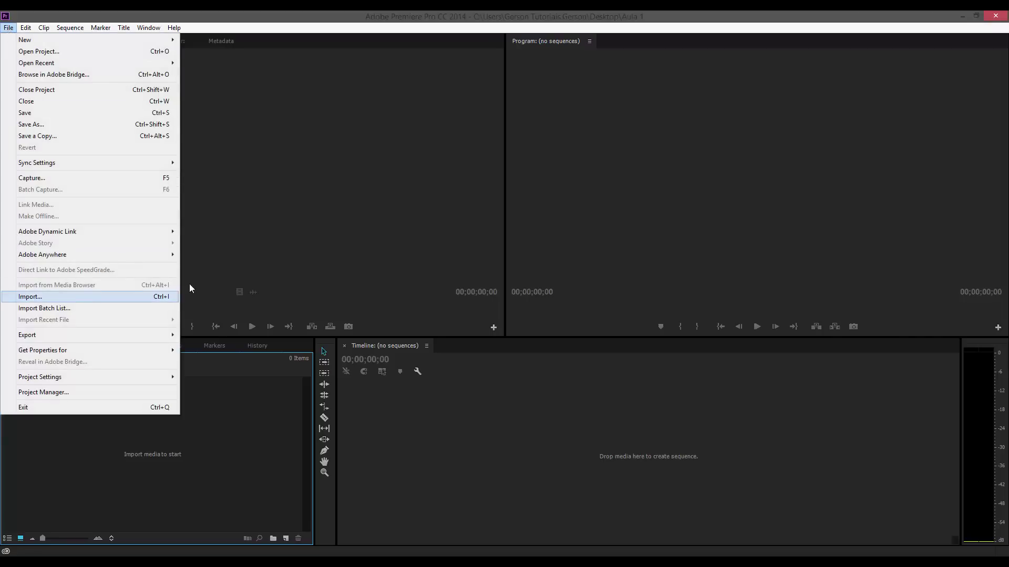
pyautogui.click(59, 297)
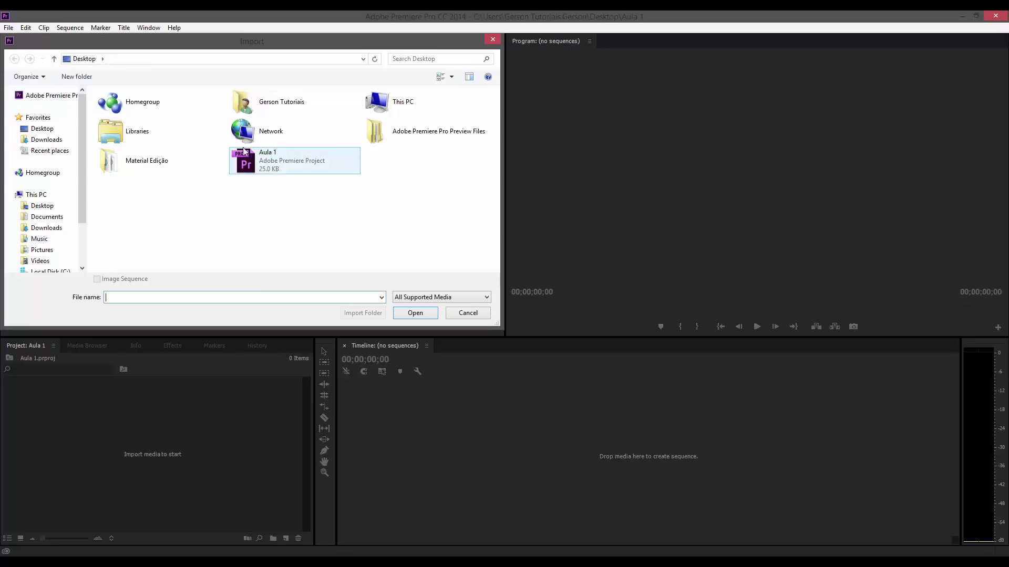
pyautogui.doubleClick(159, 164)
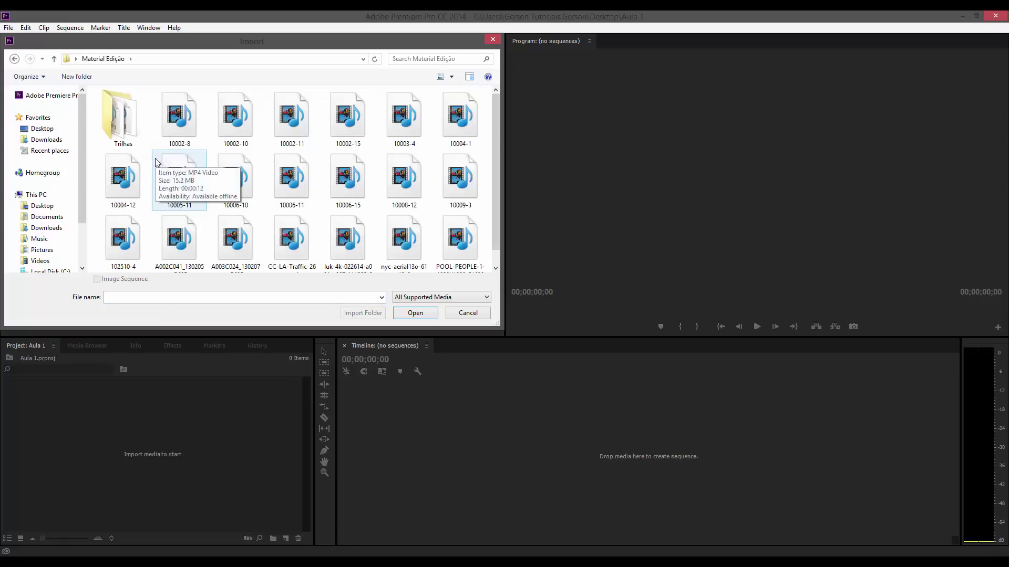
pyautogui.moveTo(257, 330); pyautogui.dragTo(258, 461)
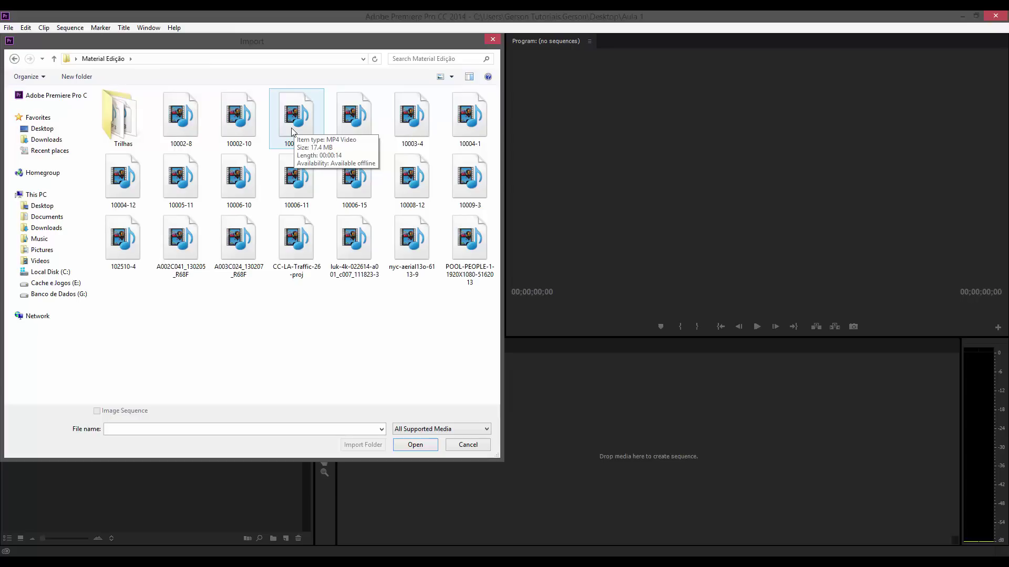
pyautogui.doubleClick(121, 118)
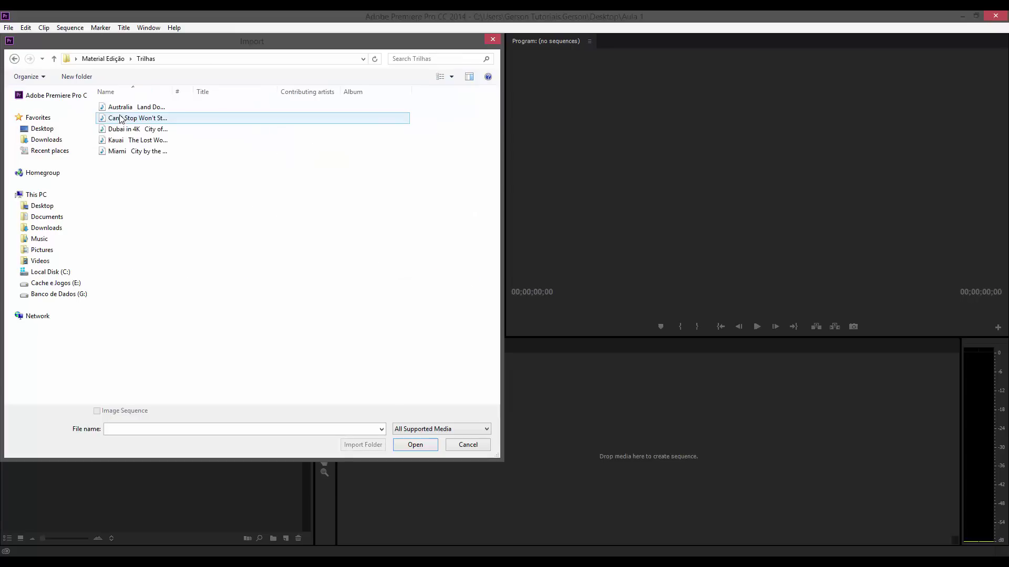
pyautogui.moveTo(173, 91); pyautogui.dragTo(305, 93)
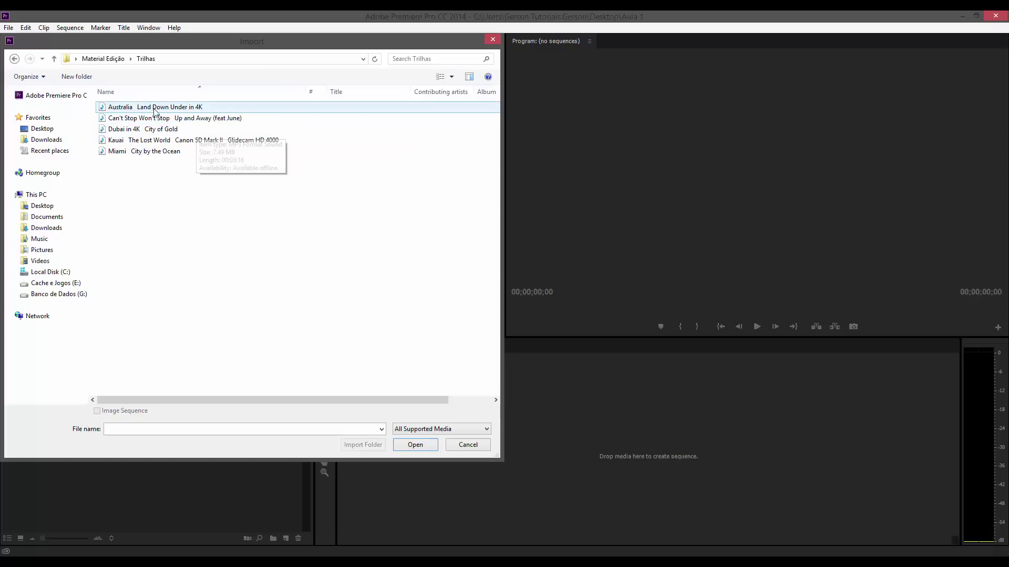
pyautogui.click(14, 59)
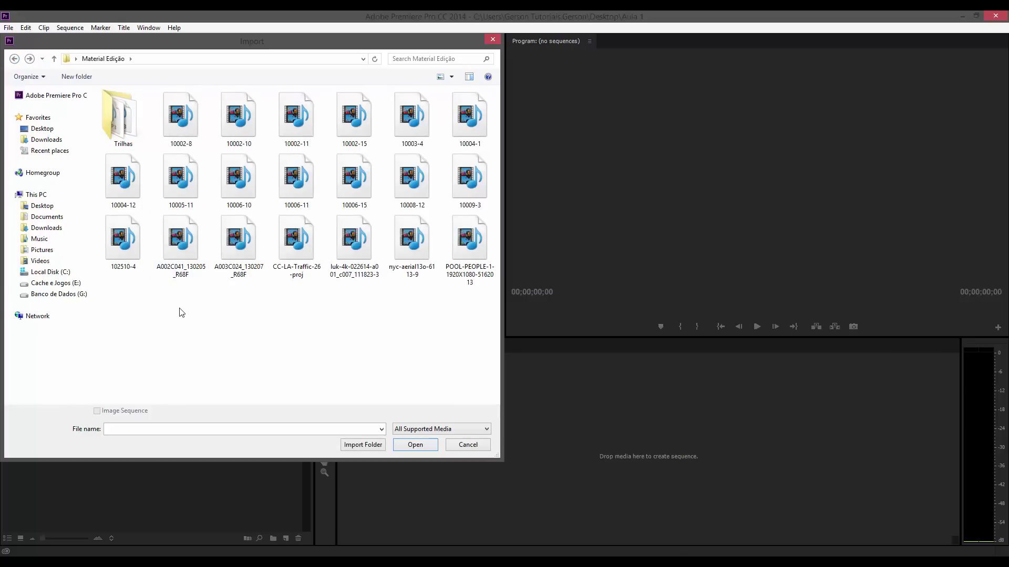
pyautogui.click(180, 130)
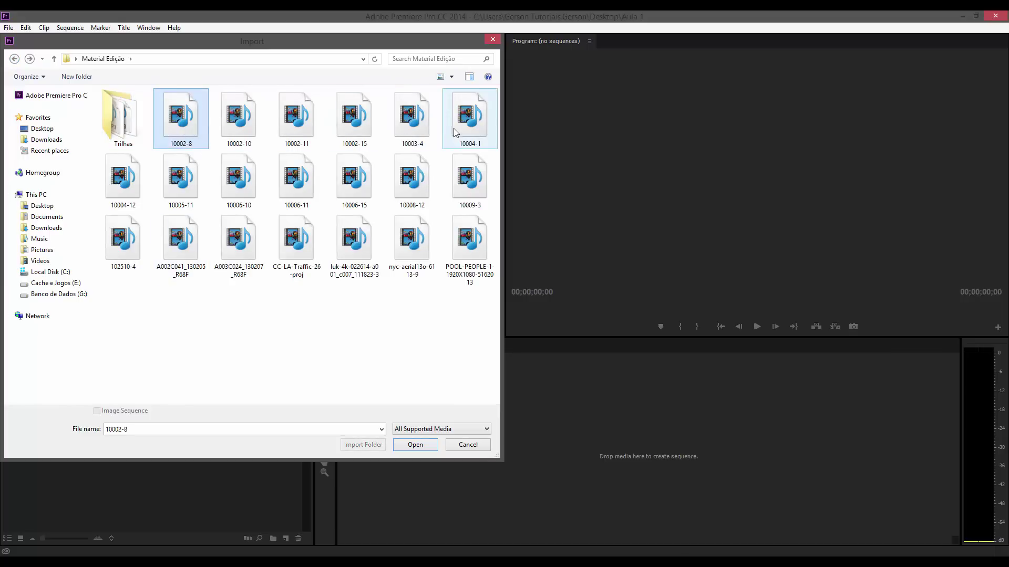
pyautogui.click(409, 444)
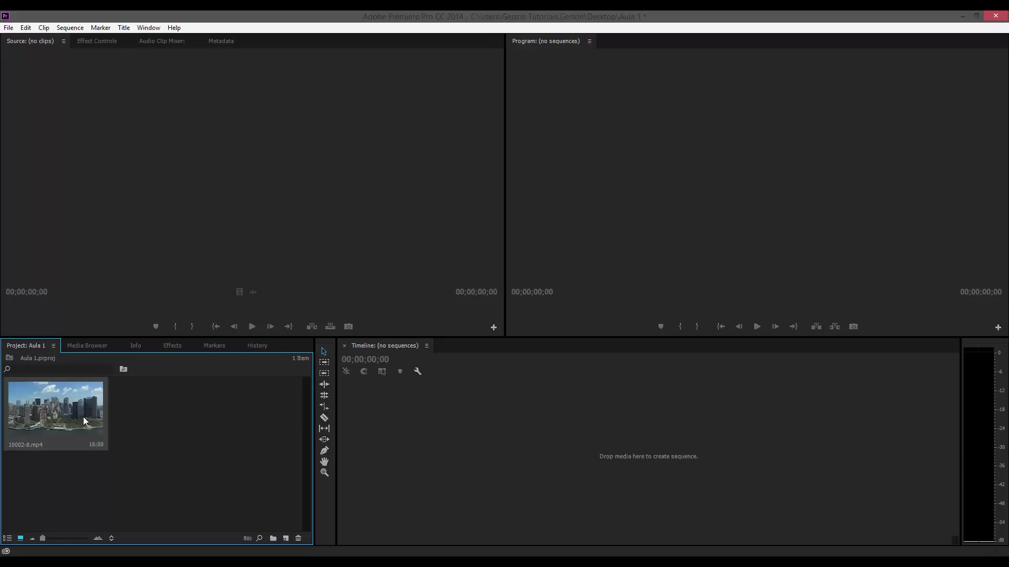
# Create a new sequence from the 10002-8.mp4 clip and show the project items as a list
pyautogui.rightClick(57, 403)
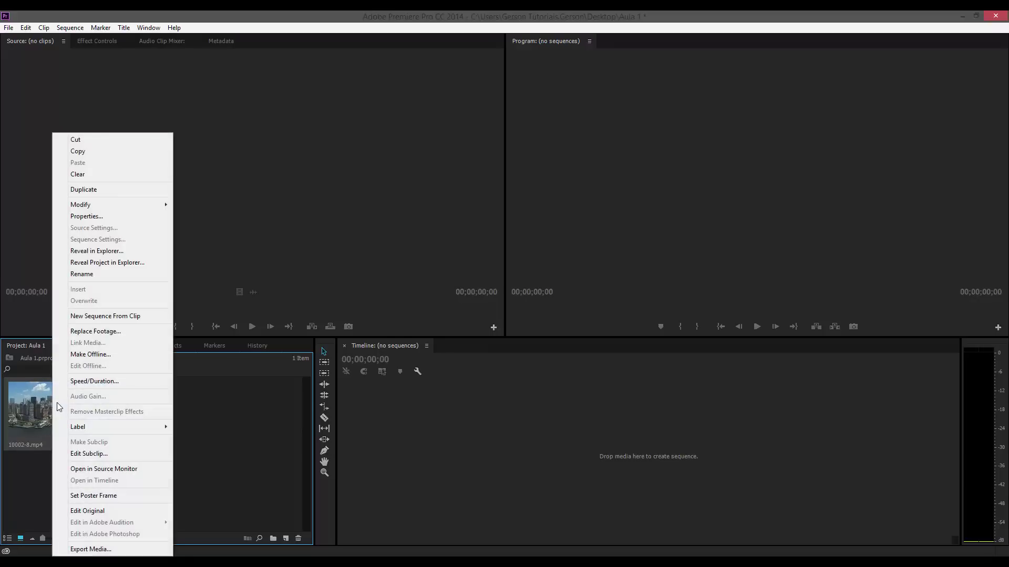
pyautogui.click(140, 320)
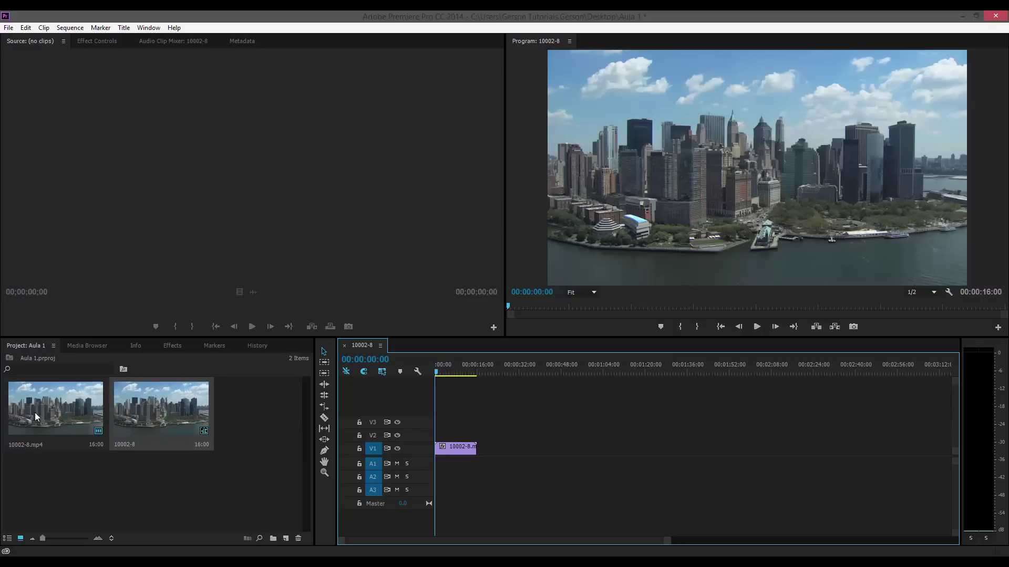
pyautogui.click(8, 539)
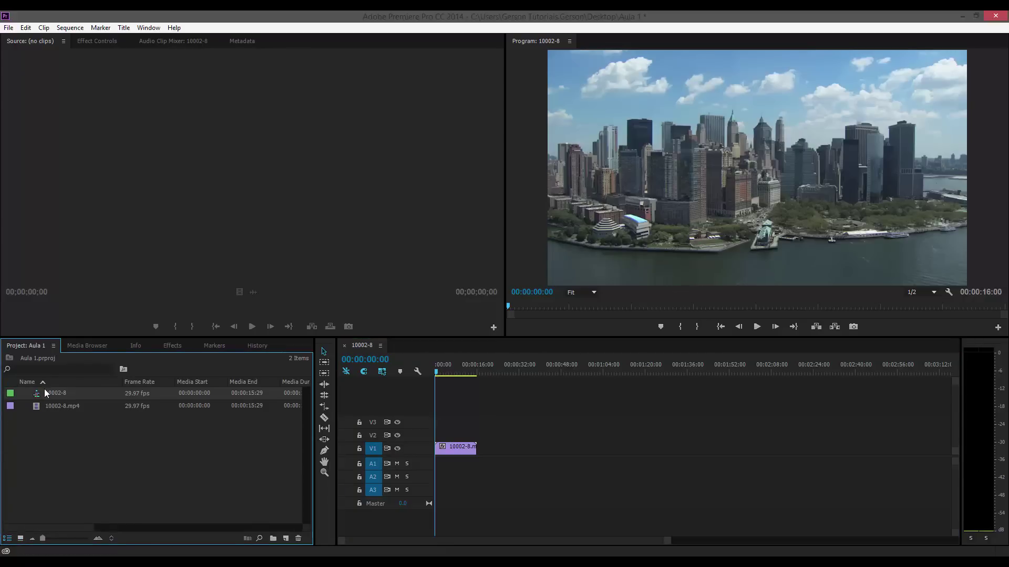
# Enlarge the thumbnails in the project list, select the 10002-8.mp4 clip and switch the project items to icon view
pyautogui.moveTo(41, 538); pyautogui.dragTo(90, 532)
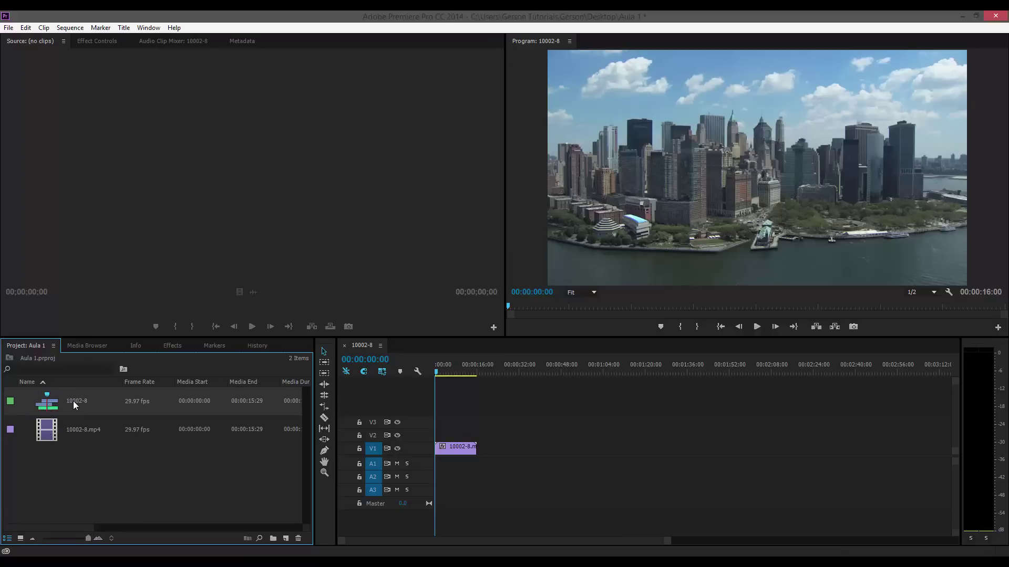
pyautogui.moveTo(74, 401)
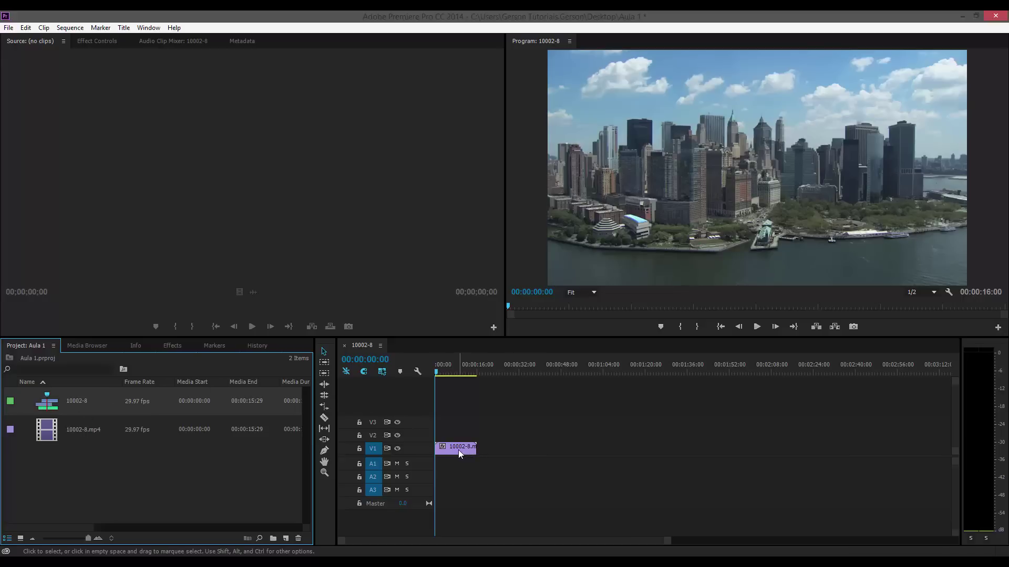
pyautogui.moveTo(458, 450)
pyautogui.mouseDown()
pyautogui.moveTo(461, 440)
pyautogui.moveTo(461, 453)
pyautogui.mouseUp()
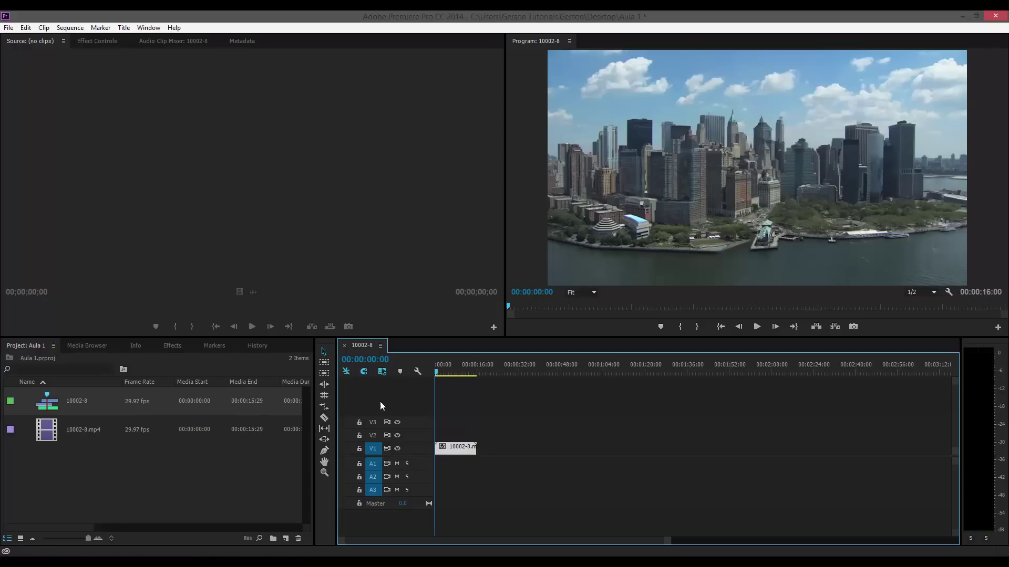
pyautogui.moveTo(440, 369)
pyautogui.mouseDown()
pyautogui.moveTo(461, 369)
pyautogui.moveTo(433, 377)
pyautogui.mouseUp()
pyautogui.click(70, 435)
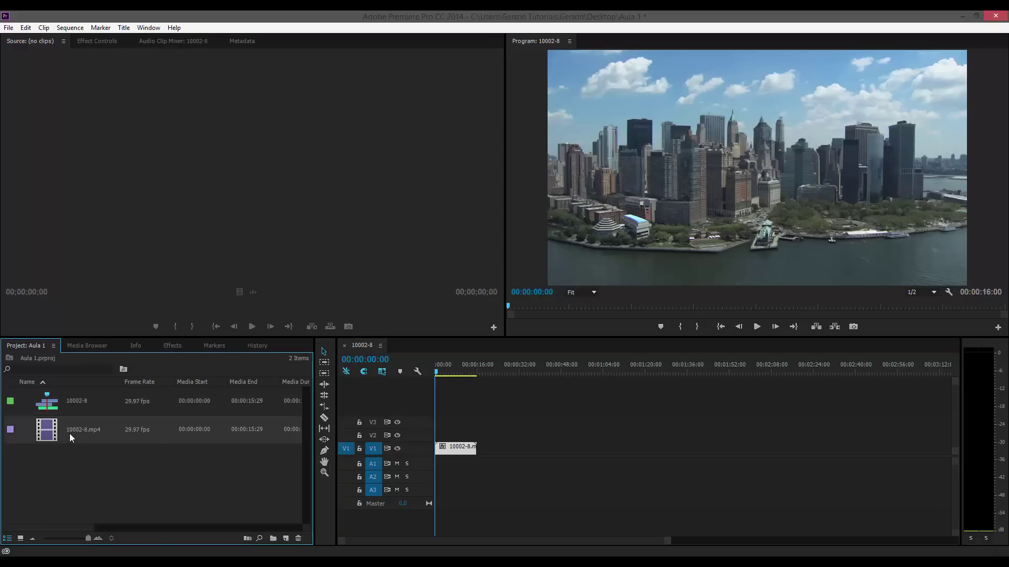
pyautogui.click(20, 538)
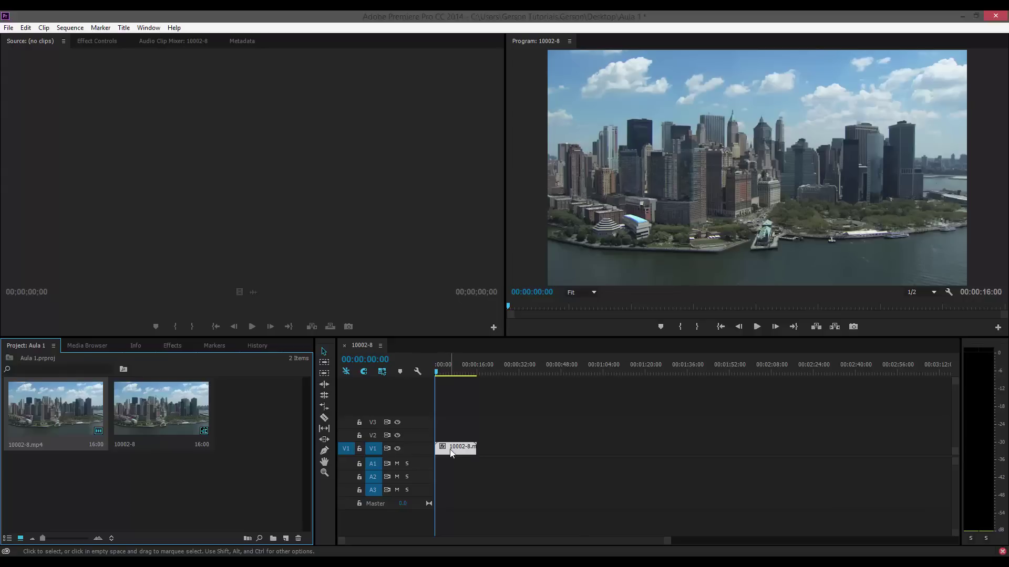
# Scrub the 10002-8 sequence to the 5-second mark and return the playhead to the start
pyautogui.click(439, 373)
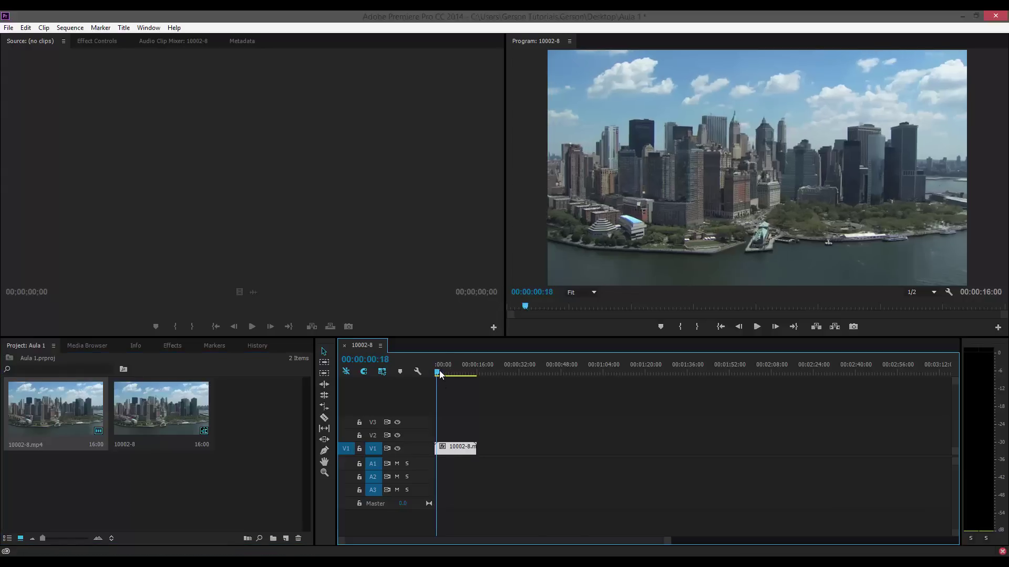
pyautogui.moveTo(440, 374); pyautogui.dragTo(448, 374)
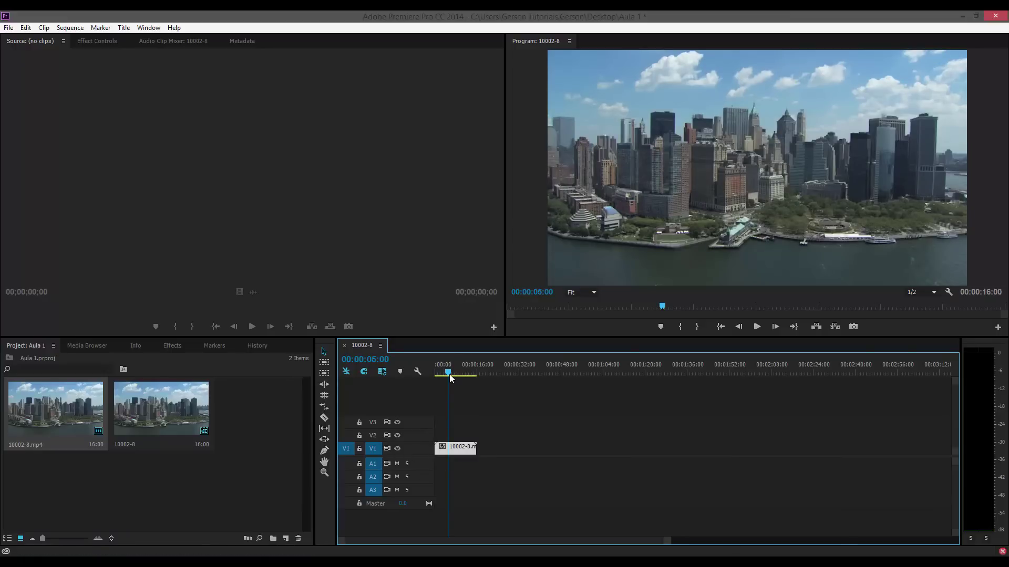
pyautogui.moveTo(449, 374); pyautogui.dragTo(435, 374)
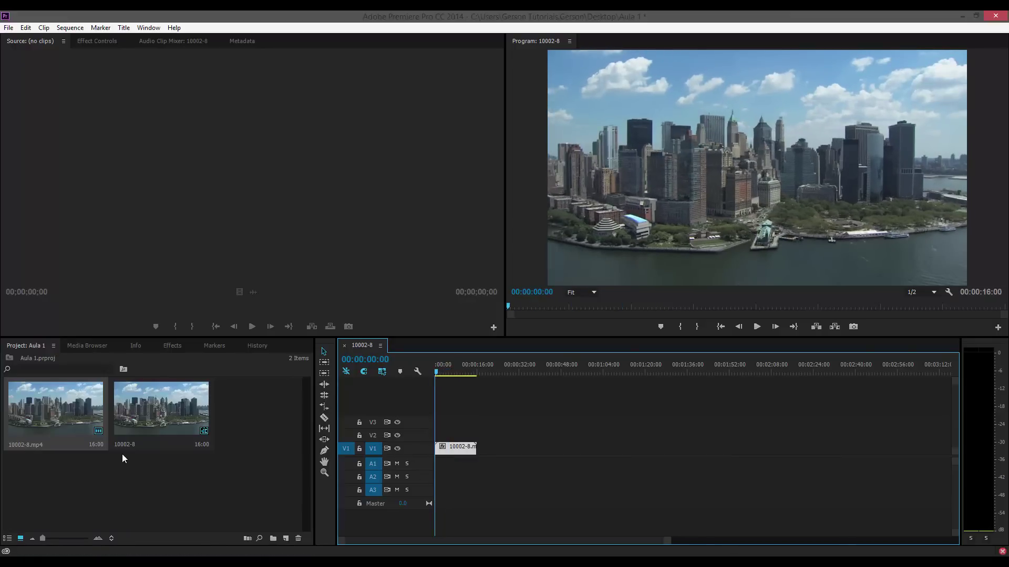
# Undo the latest edits back through the creation of the 10002-8 sequence, keeping only the imported clip
pyautogui.hotkey('ctrl', 'z')
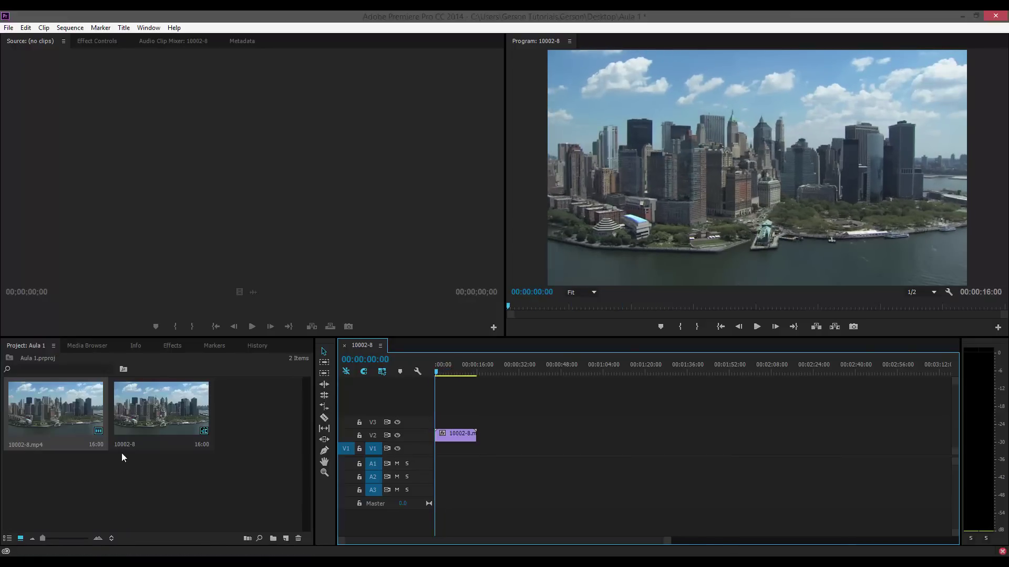
pyautogui.hotkey('ctrl', 'z')
pyautogui.hotkey('ctrl', 'z')
pyautogui.hotkey('ctrl', 'z')
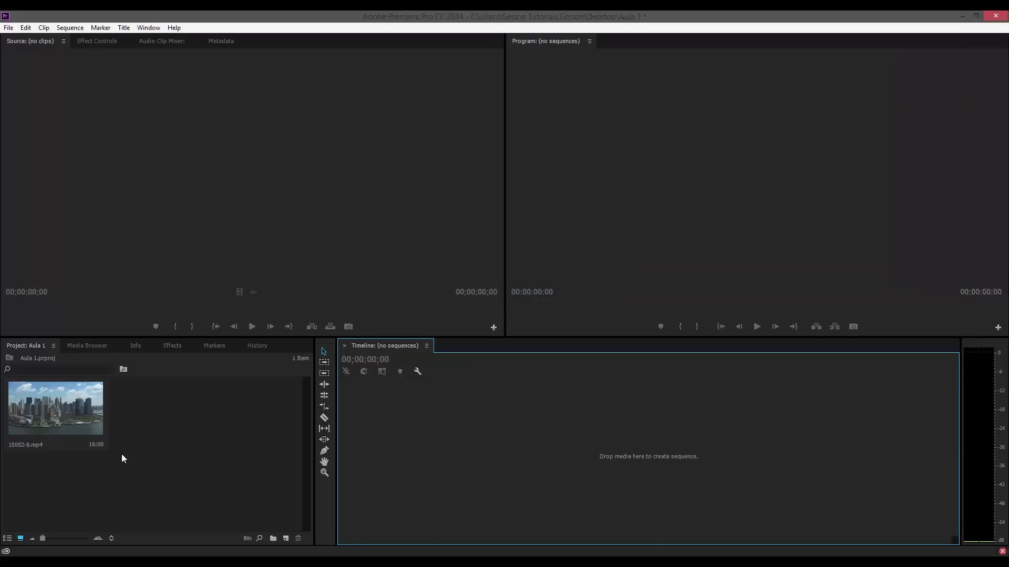
# Start a new sequence from the project's empty area and choose the HDV 720p30 preset
pyautogui.click(121, 454)
pyautogui.click(80, 400)
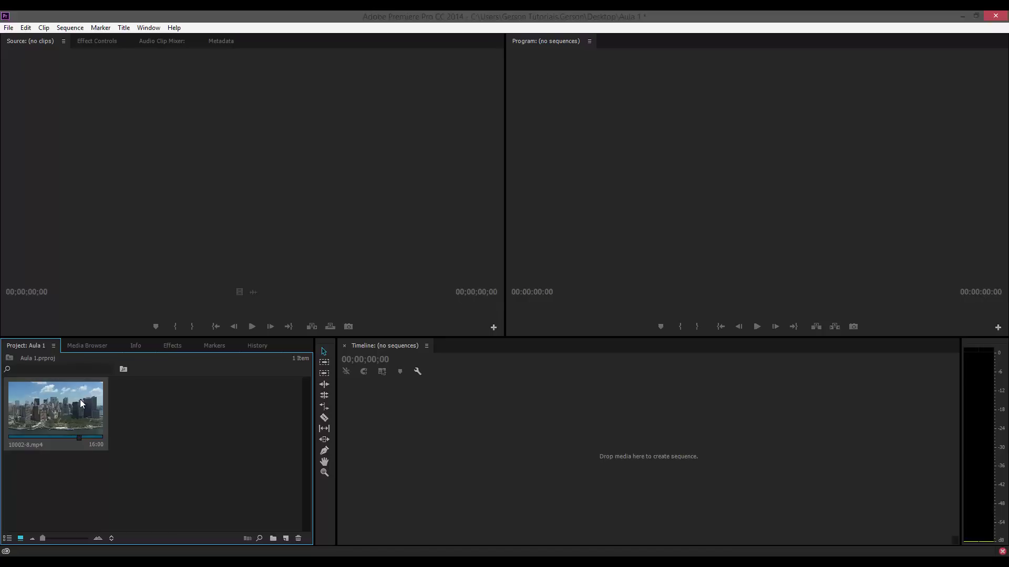
pyautogui.click(129, 457)
pyautogui.rightClick(129, 457)
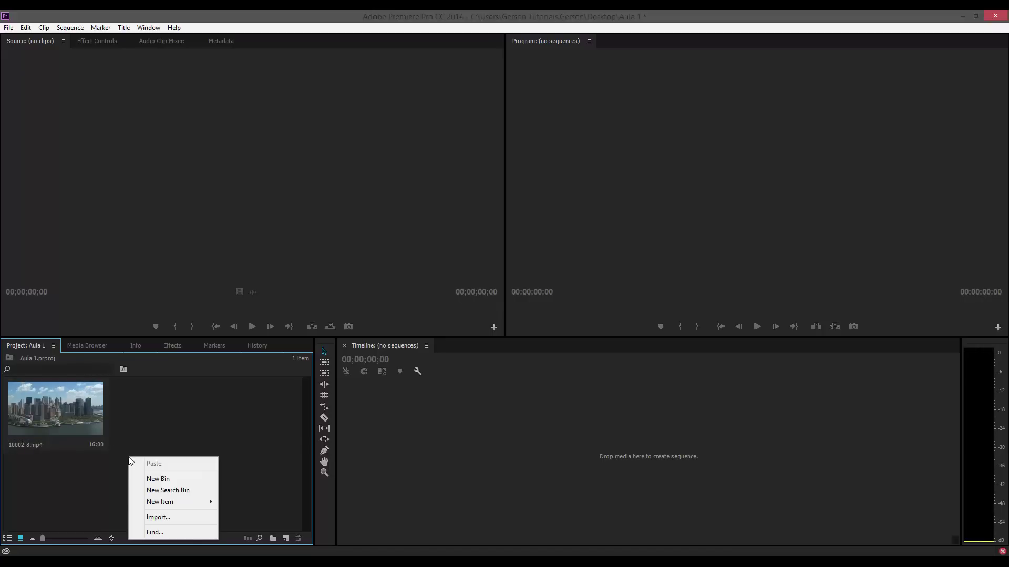
pyautogui.moveTo(178, 504)
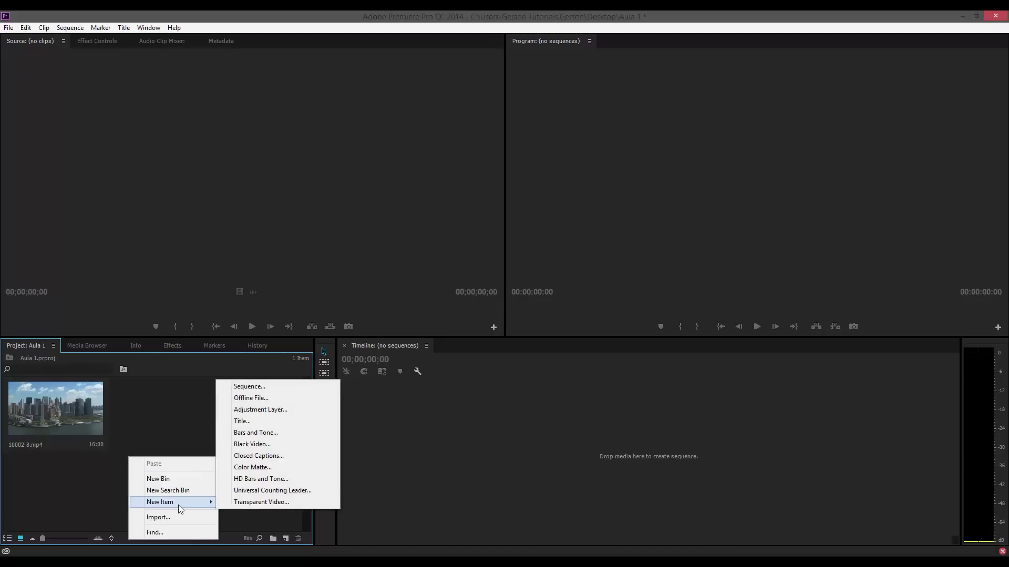
pyautogui.click(260, 388)
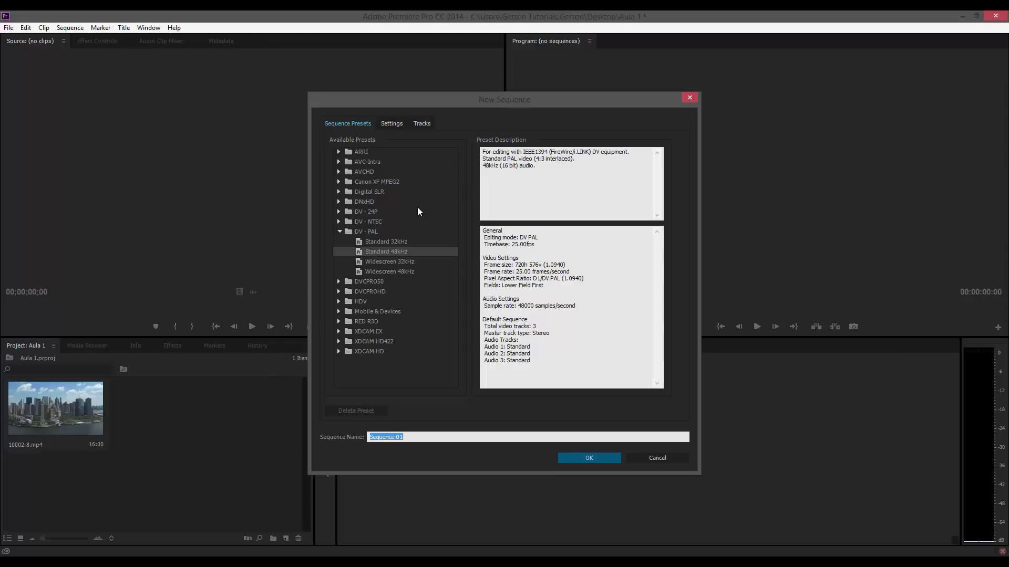
pyautogui.click(339, 232)
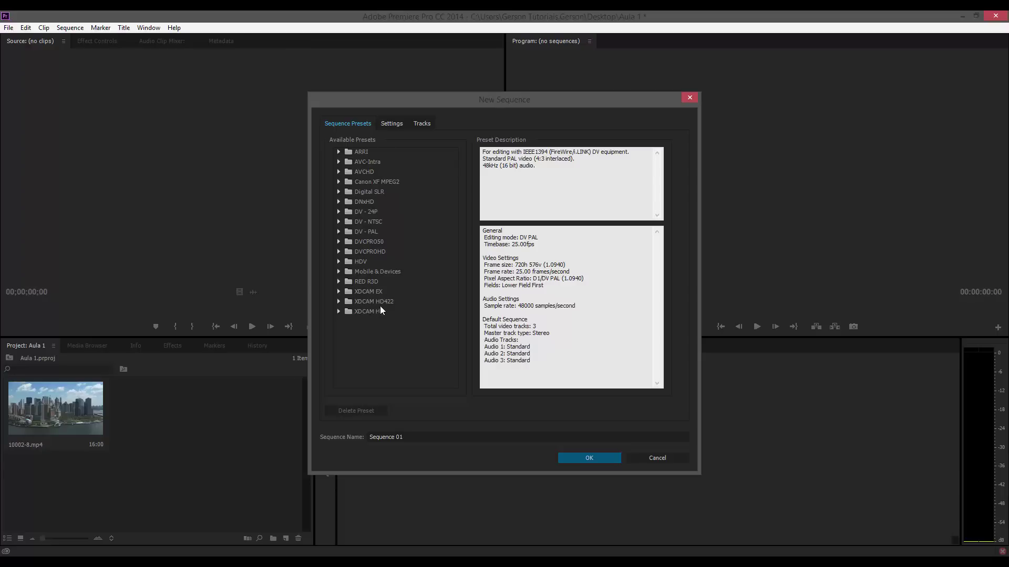
pyautogui.click(339, 263)
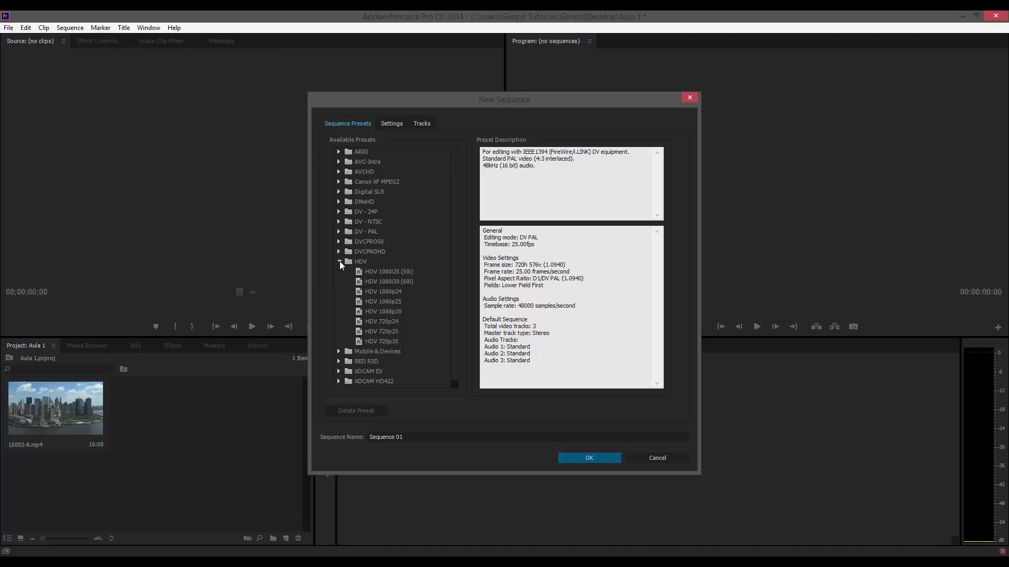
pyautogui.click(379, 344)
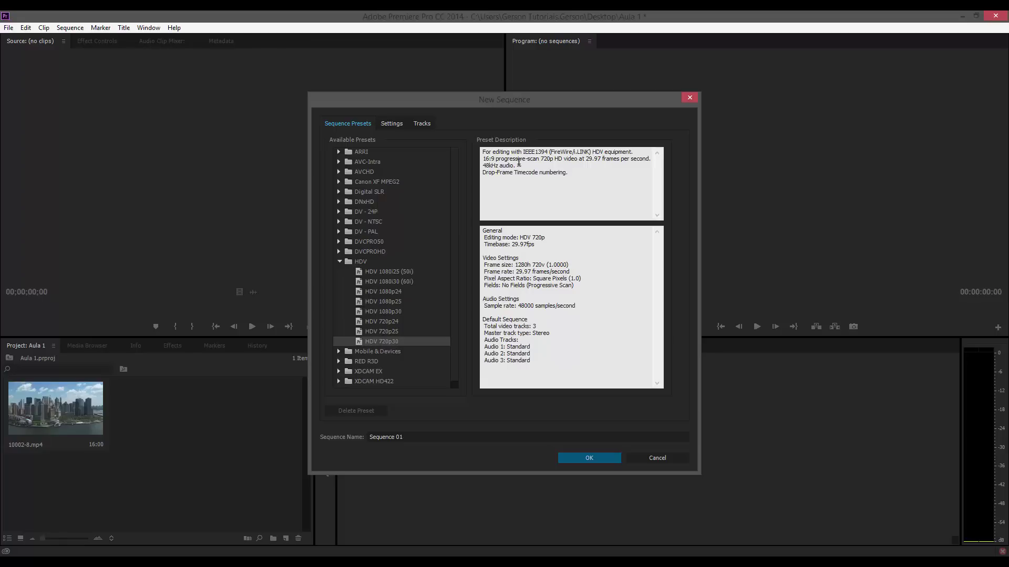
# Read the HDV 720p30 preset's description and its general, video, audio and track specifications
pyautogui.moveTo(483, 152); pyautogui.dragTo(577, 179)
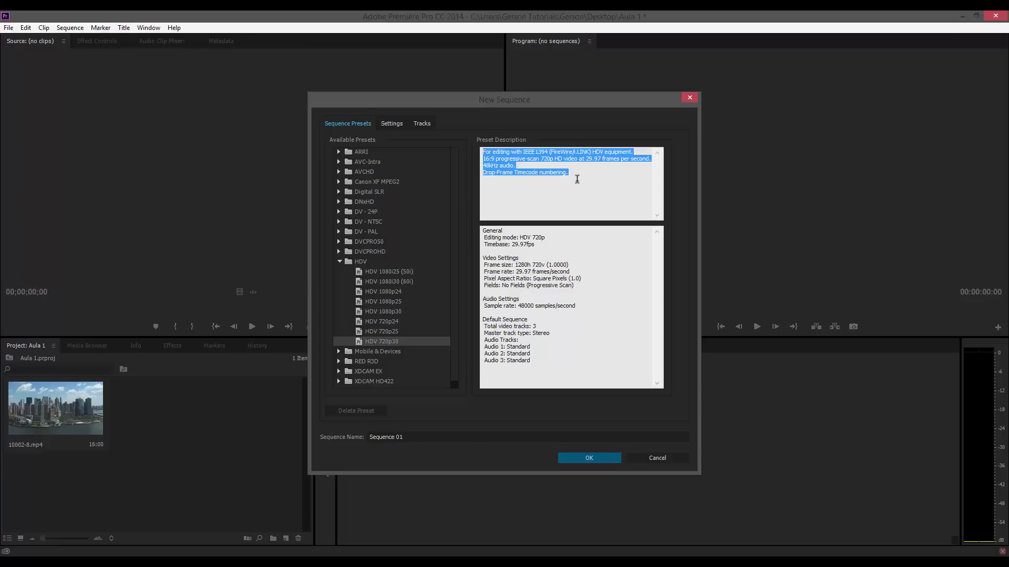
pyautogui.click(577, 180)
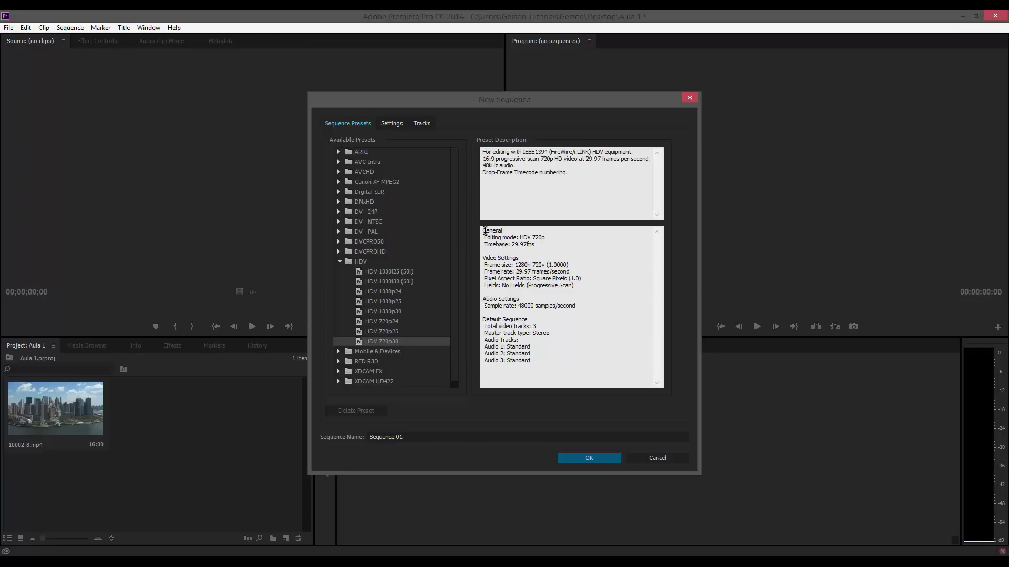
pyautogui.moveTo(485, 232); pyautogui.dragTo(549, 362)
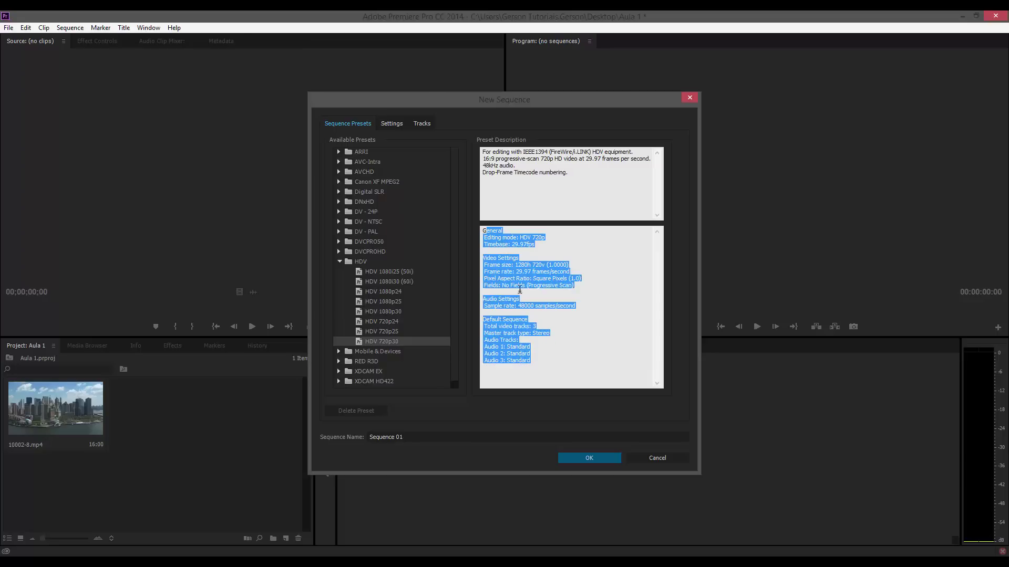
pyautogui.click(497, 268)
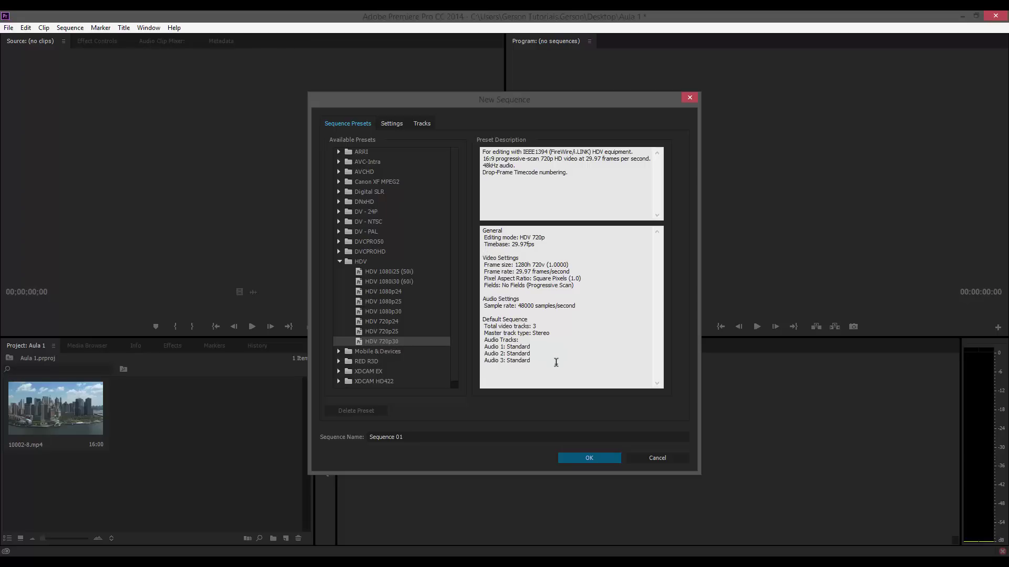
pyautogui.moveTo(556, 364); pyautogui.dragTo(476, 214)
pyautogui.click(578, 284)
# Examine the available editing modes and timebases in the new sequence's settings, then return to the presets
pyautogui.click(392, 122)
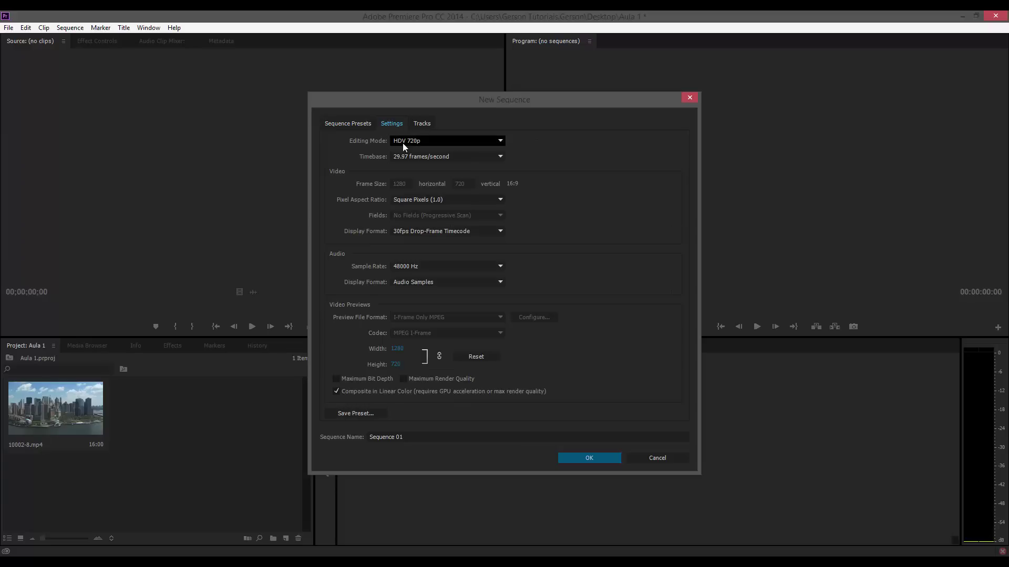
pyautogui.click(406, 144)
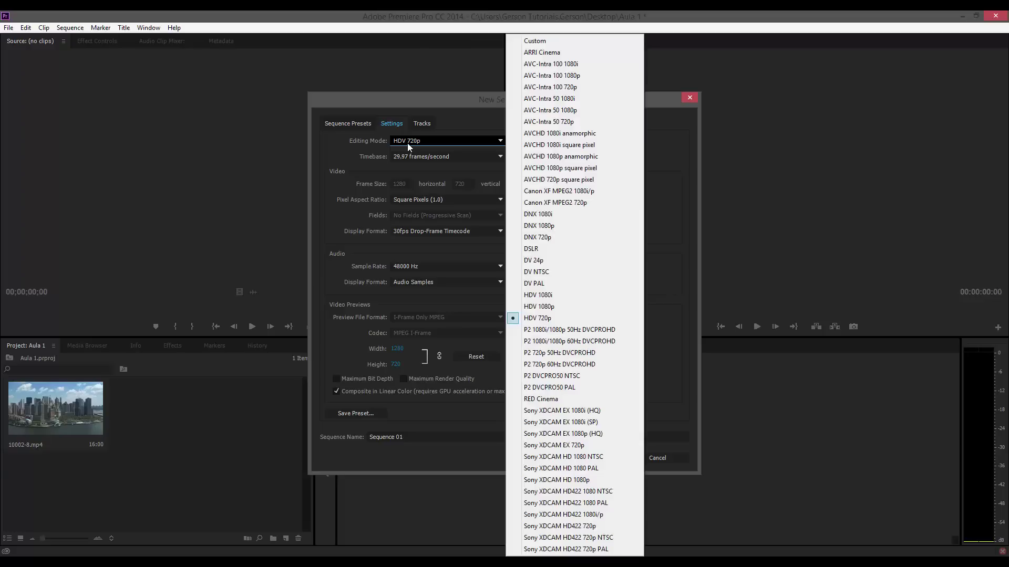
pyautogui.click(408, 143)
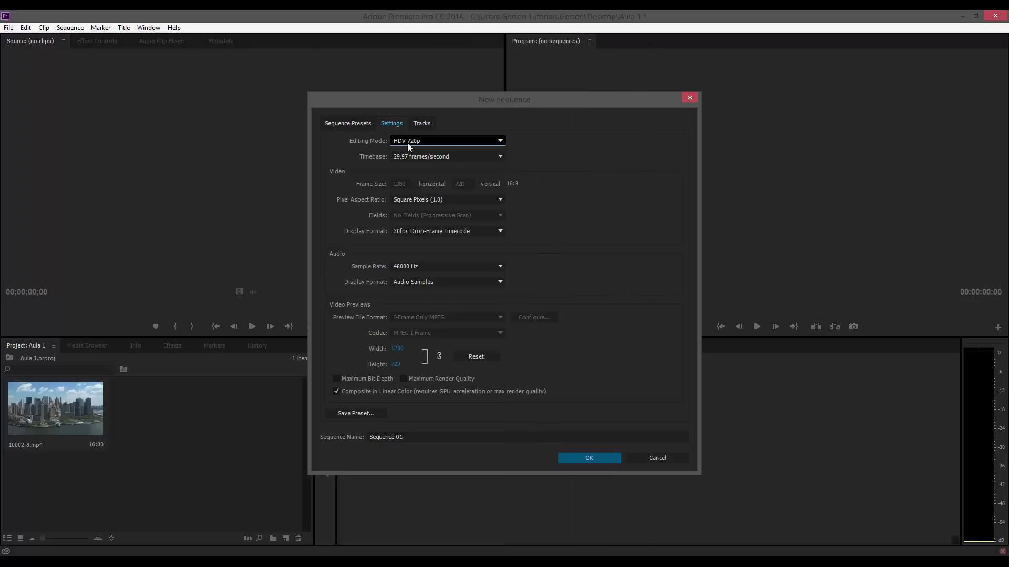
pyautogui.click(409, 156)
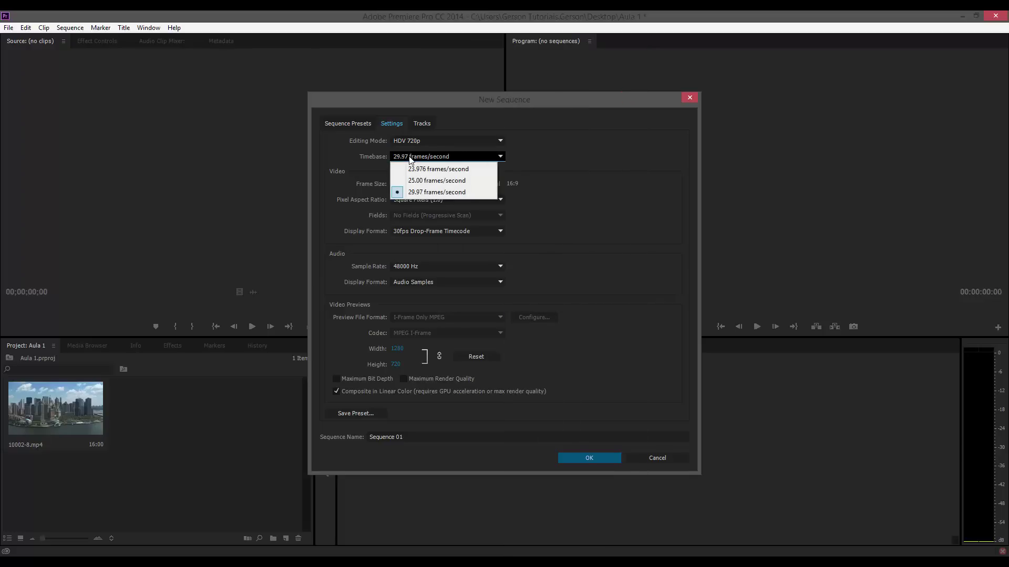
pyautogui.click(410, 157)
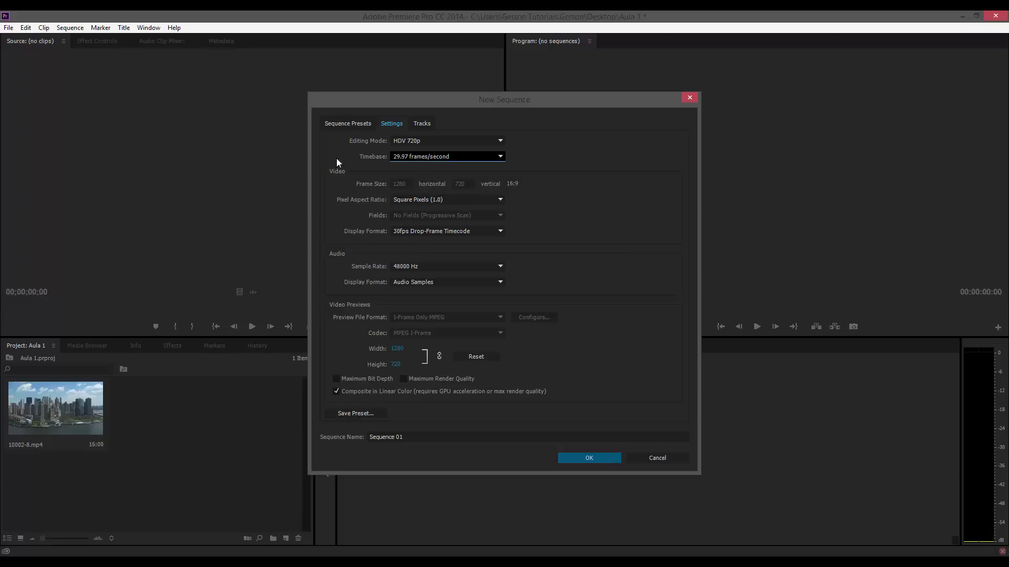
pyautogui.click(328, 121)
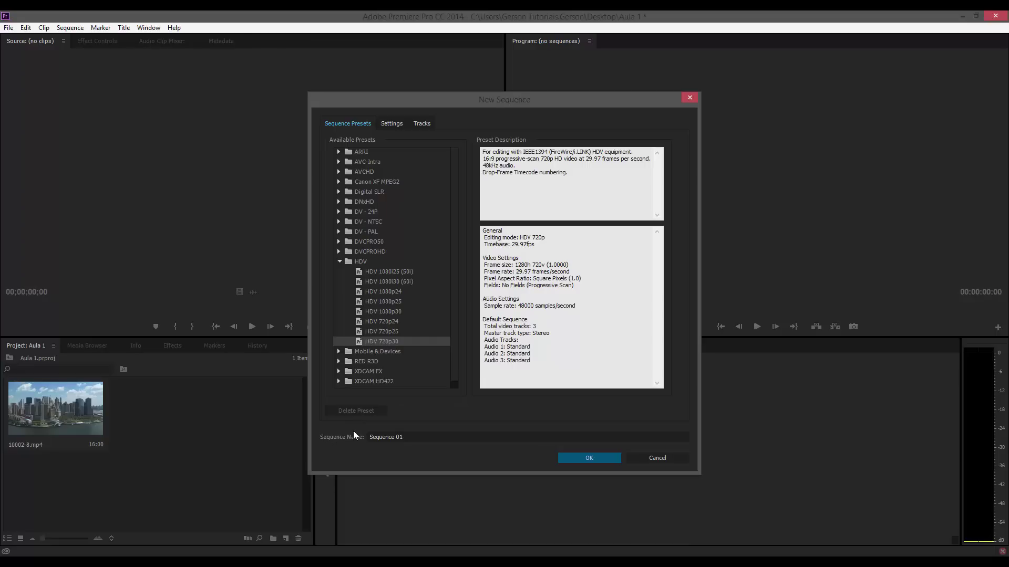
# Name the new sequence Aula 1 and create it
pyautogui.moveTo(417, 435); pyautogui.dragTo(362, 436)
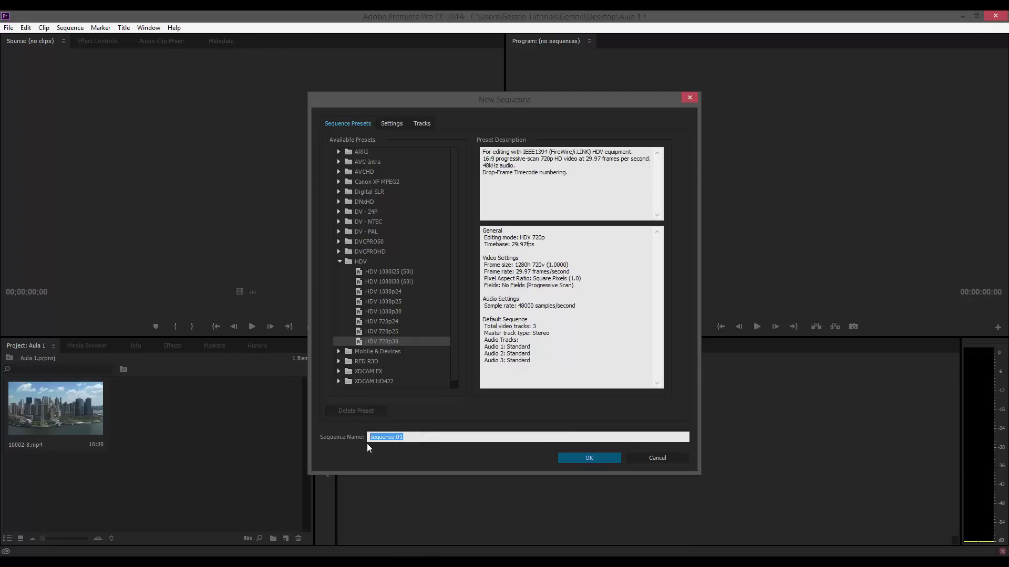
pyautogui.click(404, 437)
pyautogui.moveTo(404, 438); pyautogui.dragTo(369, 438)
pyautogui.write('Aula 1')
pyautogui.click(564, 460)
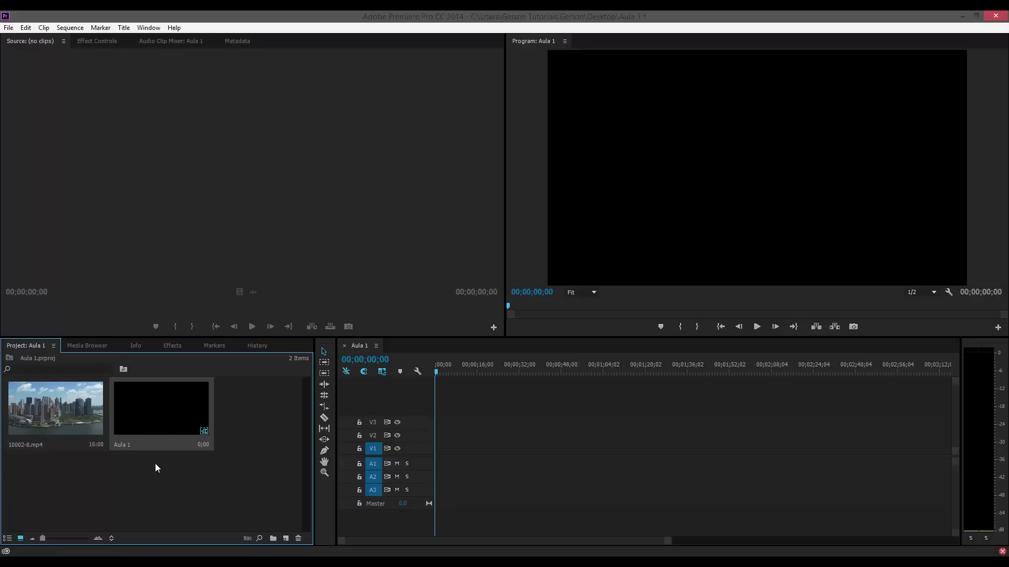
# Show the project items as a list and place 10002-8.mp4 at the start of track V1, keeping the existing sequence settings
pyautogui.click(7, 538)
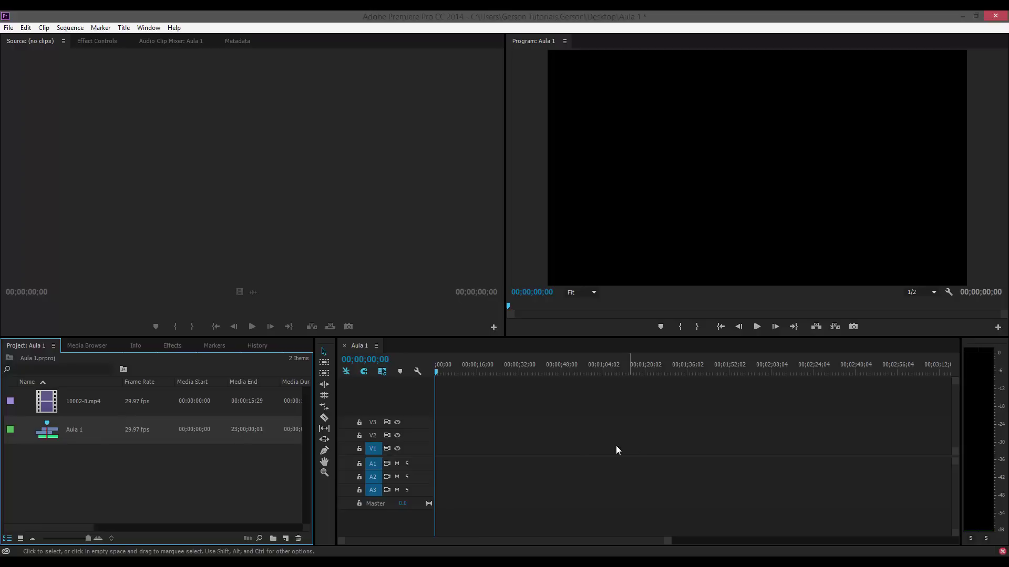
pyautogui.moveTo(45, 403); pyautogui.dragTo(437, 459)
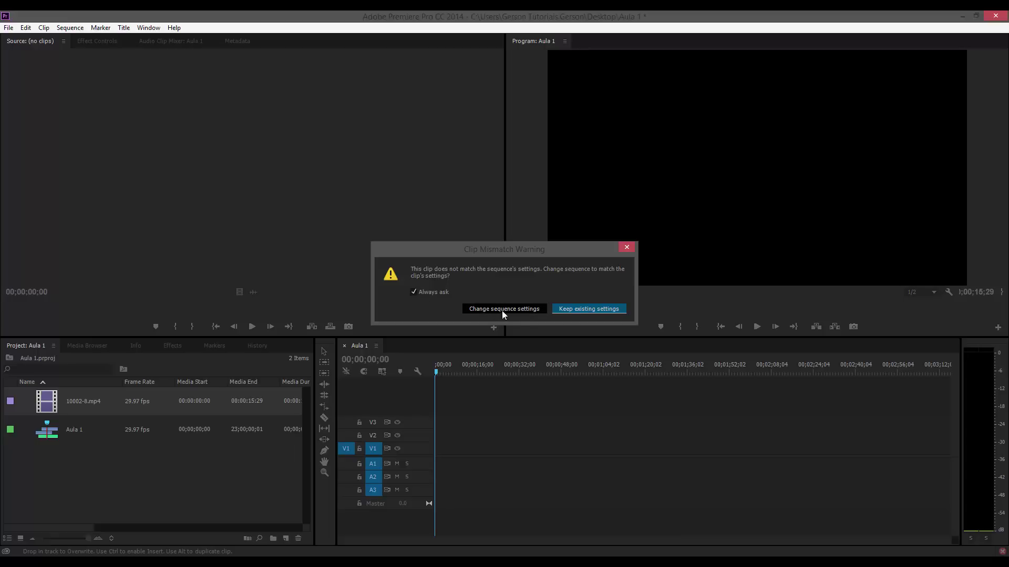
pyautogui.click(576, 310)
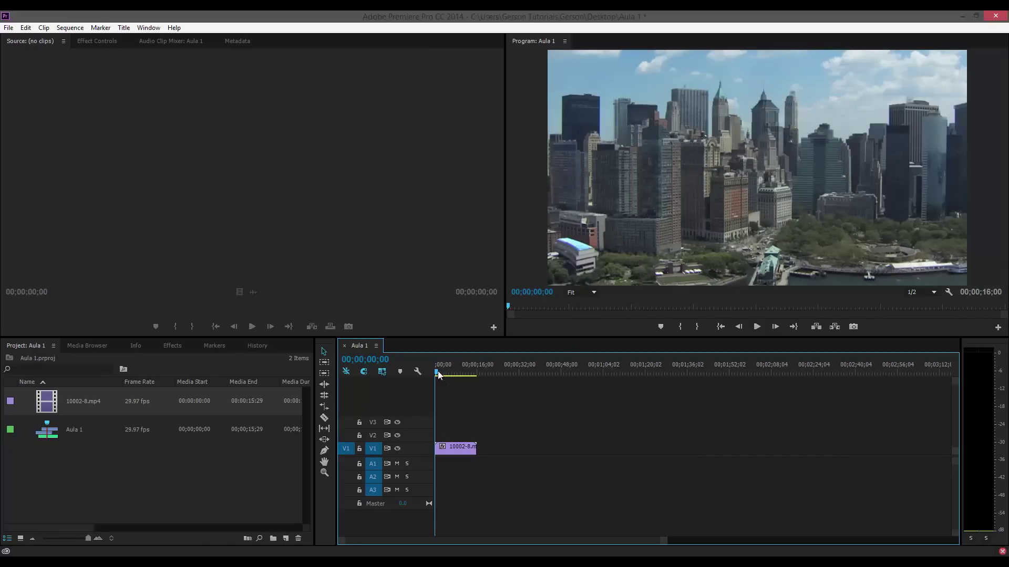
# Scrub the Aula 1 sequence to the 5-second mark, return to the start and play it
pyautogui.moveTo(436, 372)
pyautogui.mouseDown()
pyautogui.moveTo(463, 369)
pyautogui.moveTo(431, 373)
pyautogui.moveTo(450, 373)
pyautogui.mouseUp()
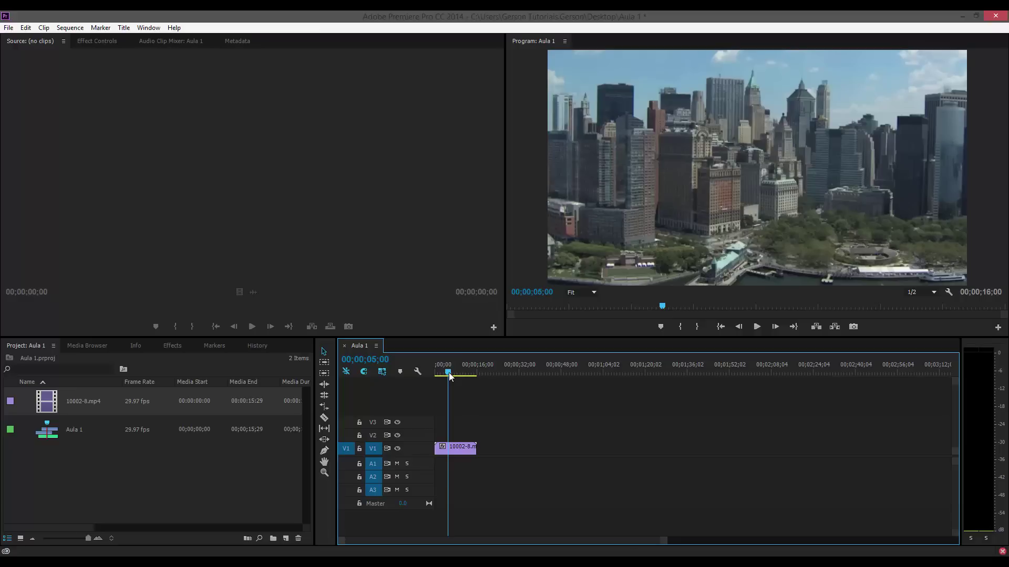
pyautogui.moveTo(450, 374); pyautogui.dragTo(424, 379)
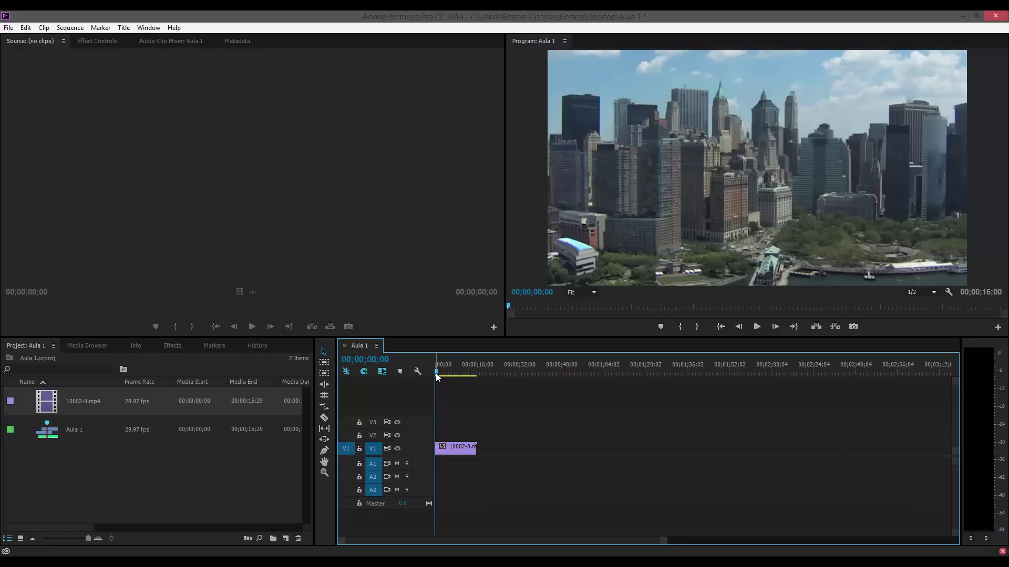
pyautogui.press('space')
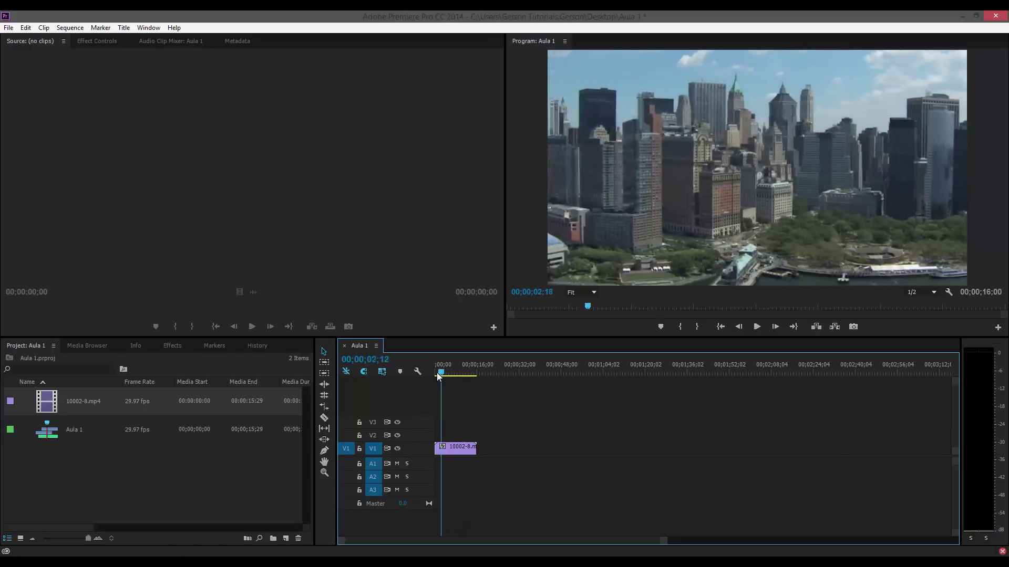
# Stop playback and scrub the sequence in the Program Monitor to about 14 seconds and back to its beginning
pyautogui.press('space')
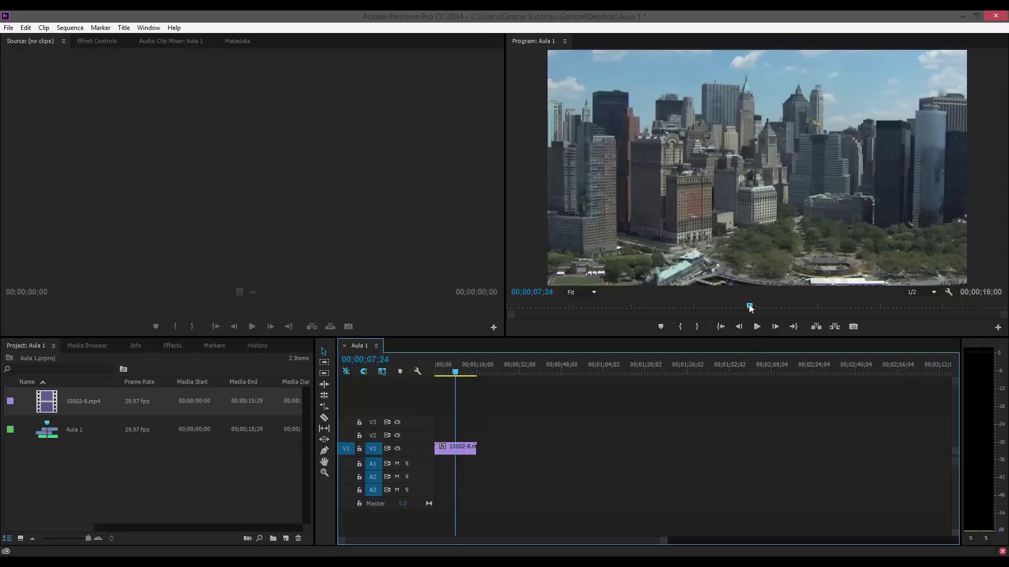
pyautogui.moveTo(750, 308); pyautogui.dragTo(949, 307)
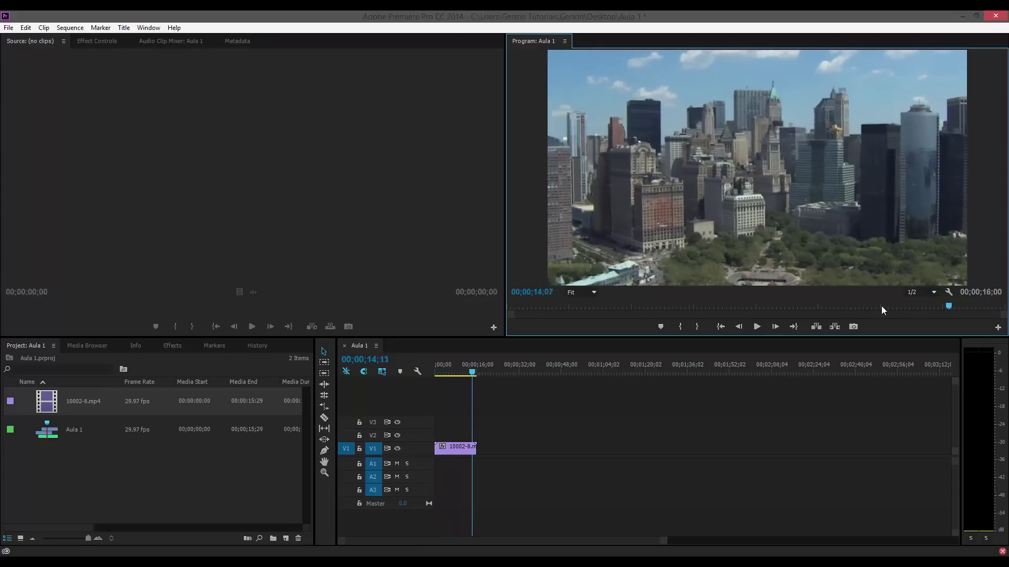
pyautogui.moveTo(881, 310); pyautogui.dragTo(512, 317)
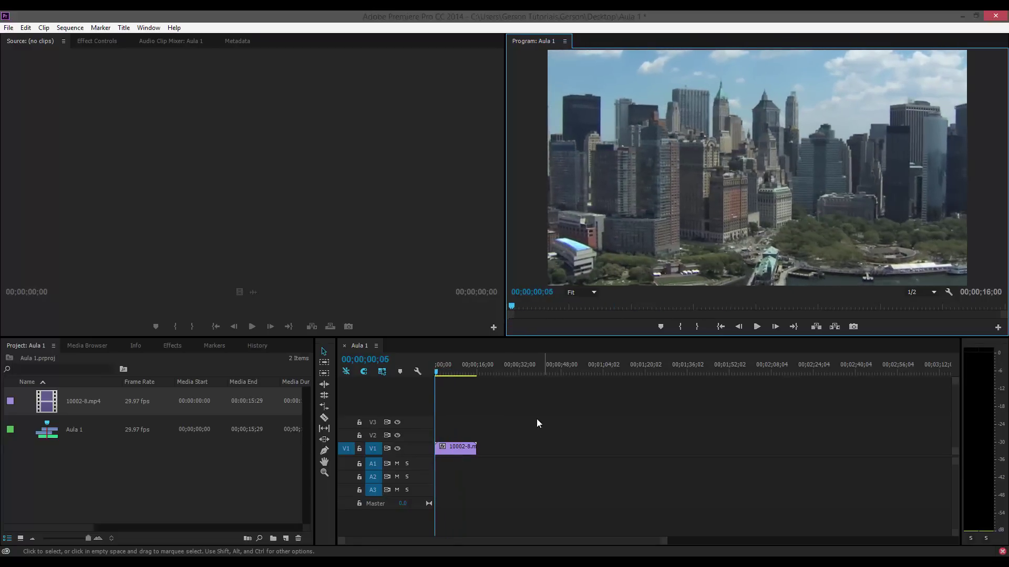
pyautogui.click(500, 416)
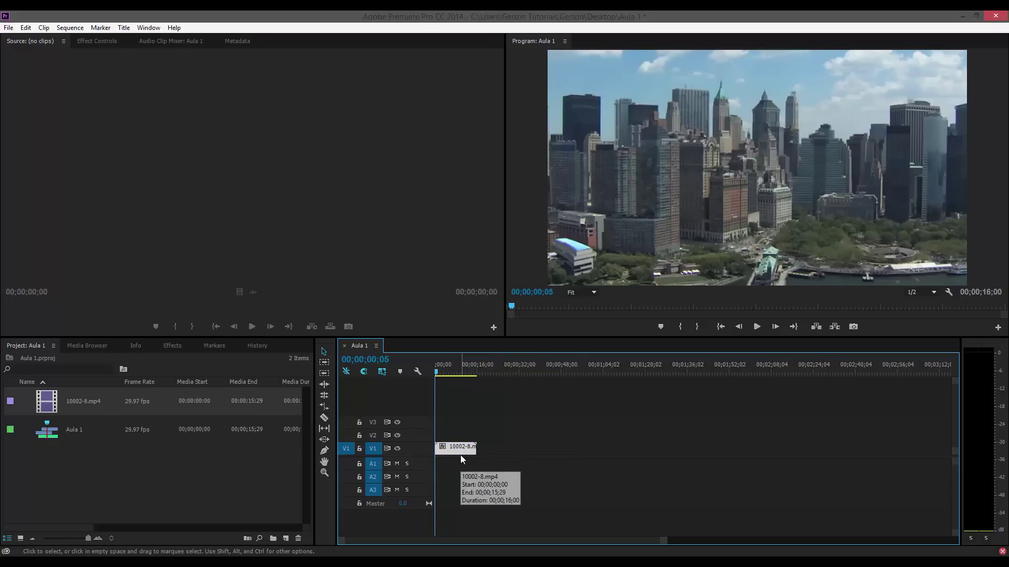
pyautogui.click(455, 409)
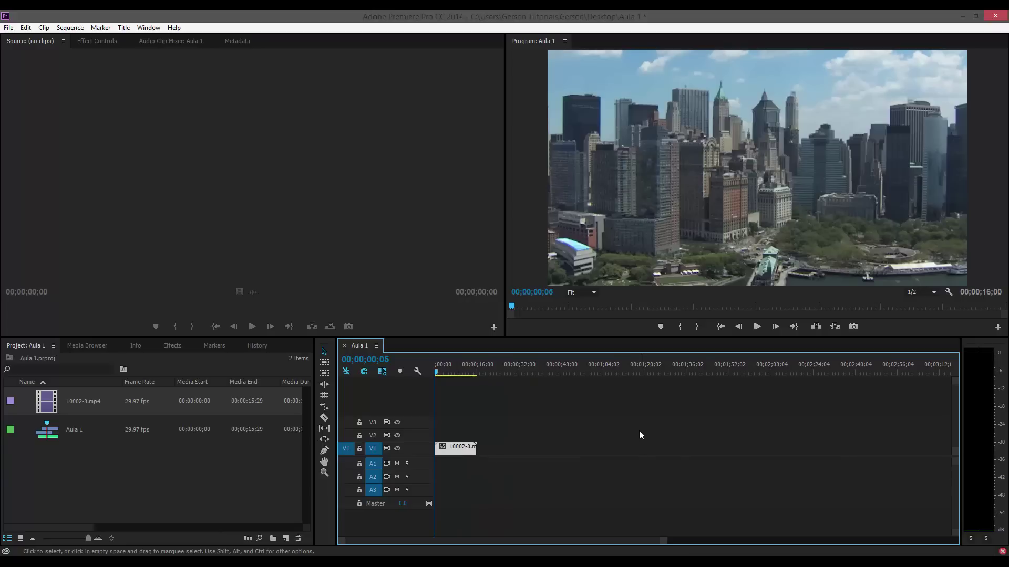
# Place a duplicate of the 10002-8.mp4 clip around 00;01;23;17 on track V1 and delete that duplicate
pyautogui.click(654, 371)
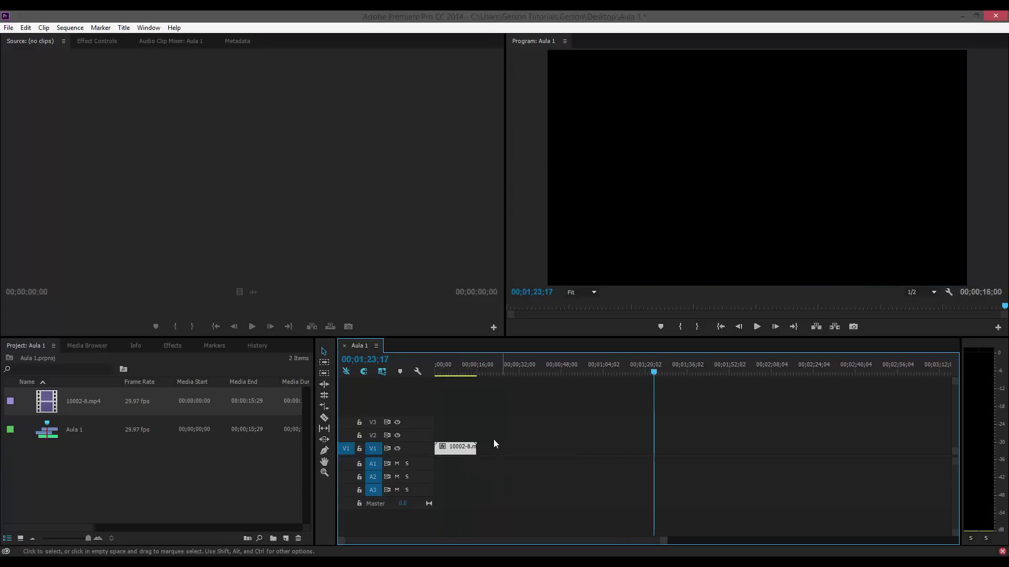
pyautogui.moveTo(454, 452); pyautogui.dragTo(650, 452)
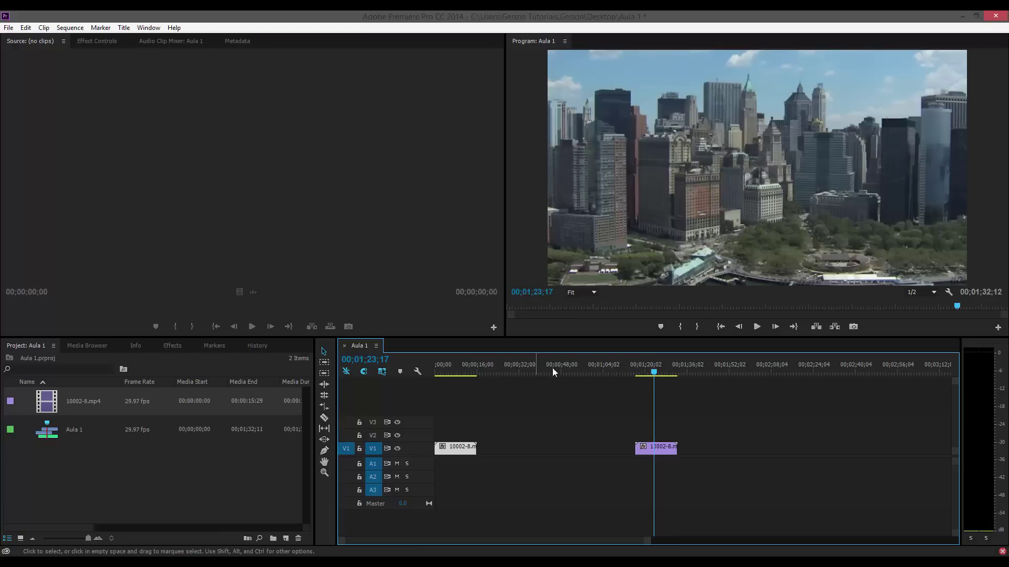
pyautogui.moveTo(552, 369); pyautogui.dragTo(644, 367)
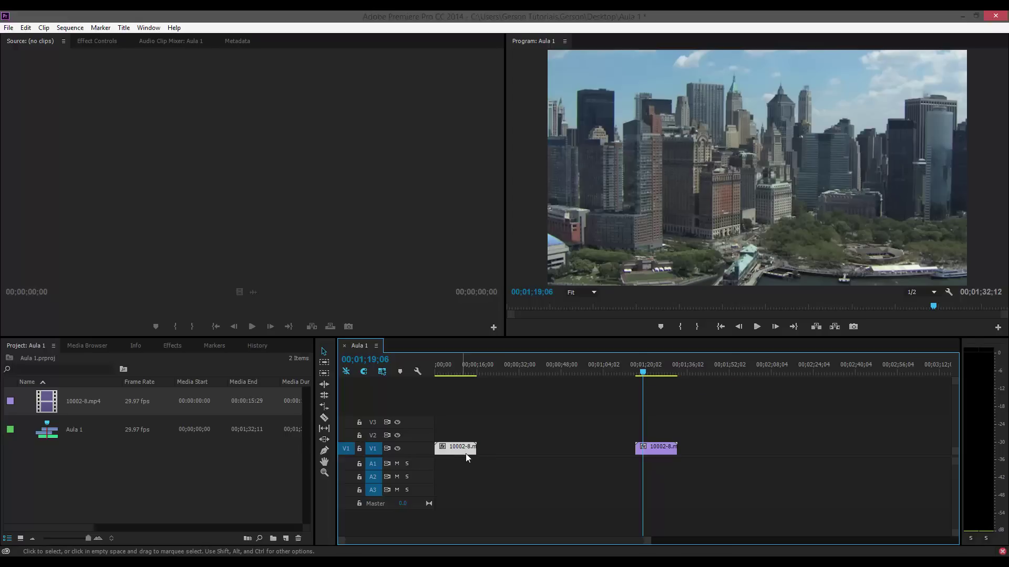
pyautogui.click(657, 450)
pyautogui.press('Delete')
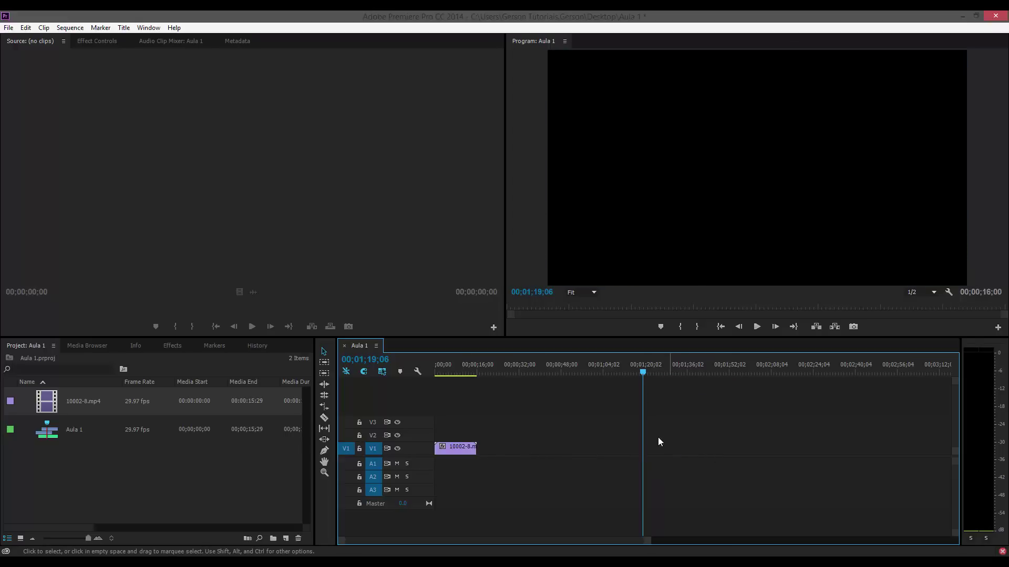
# Show the effect controls of the 10002-8.mp4 clip on V1 and widen their timeline area
pyautogui.click(440, 374)
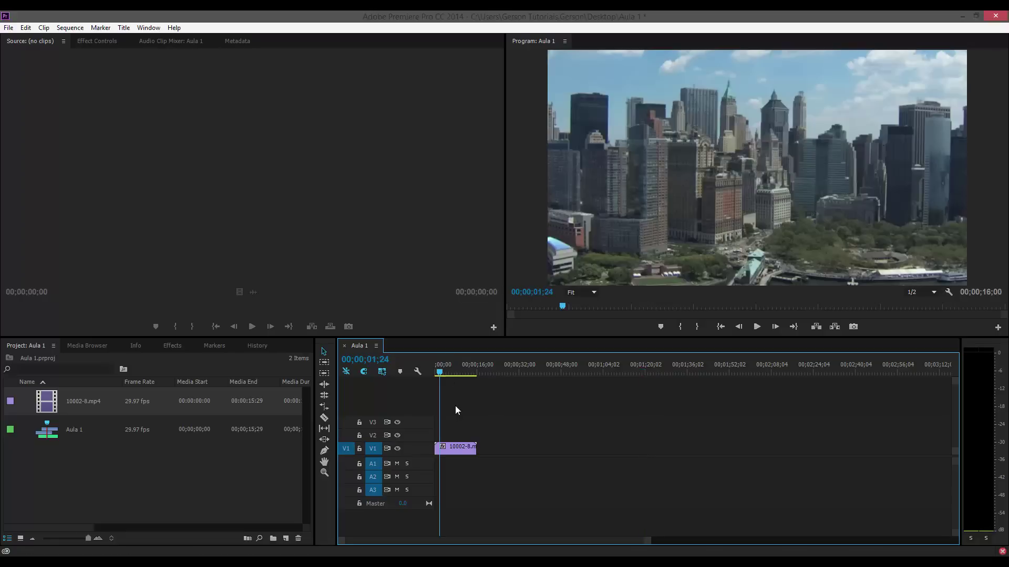
pyautogui.click(465, 433)
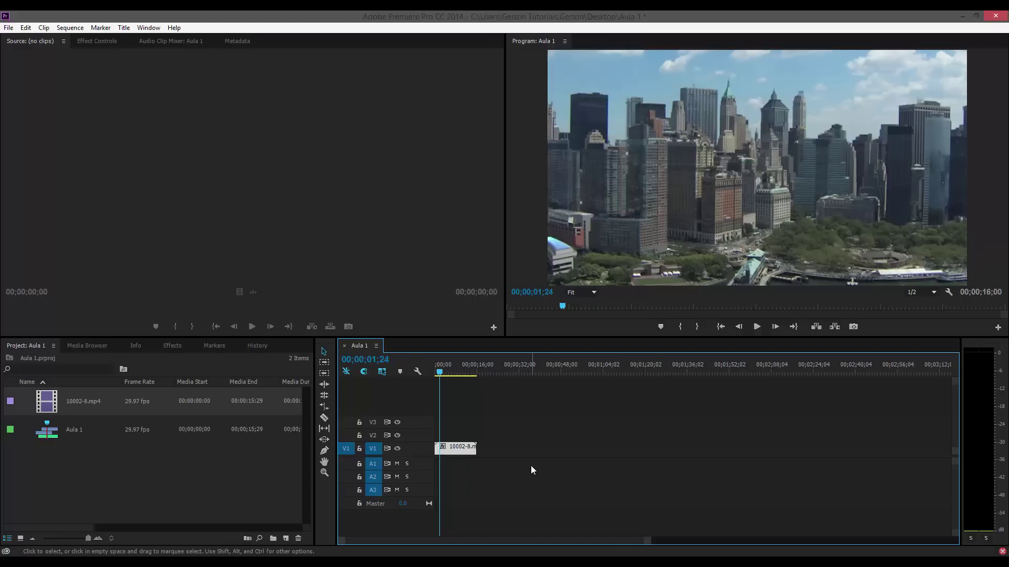
pyautogui.click(108, 44)
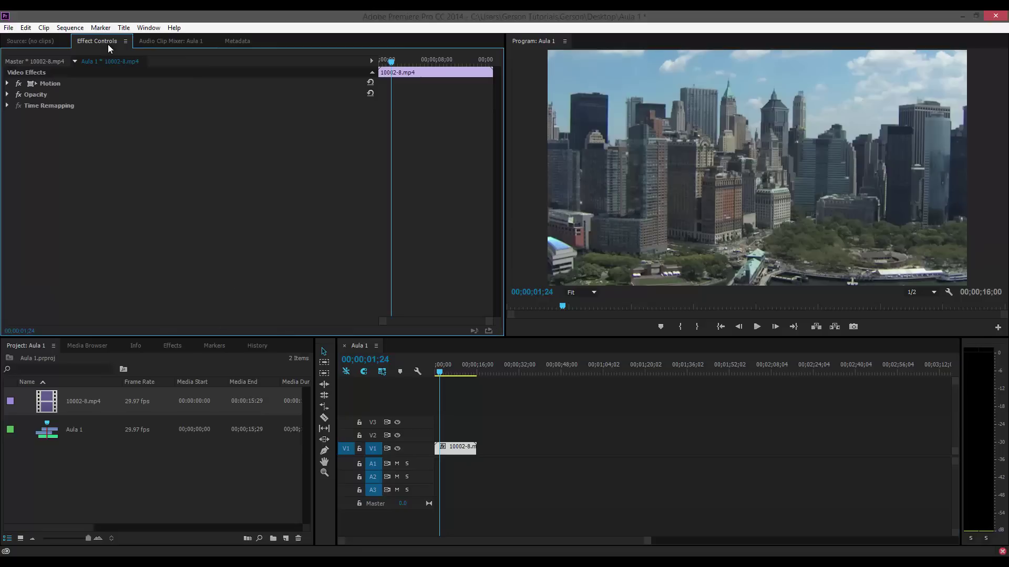
pyautogui.click(481, 419)
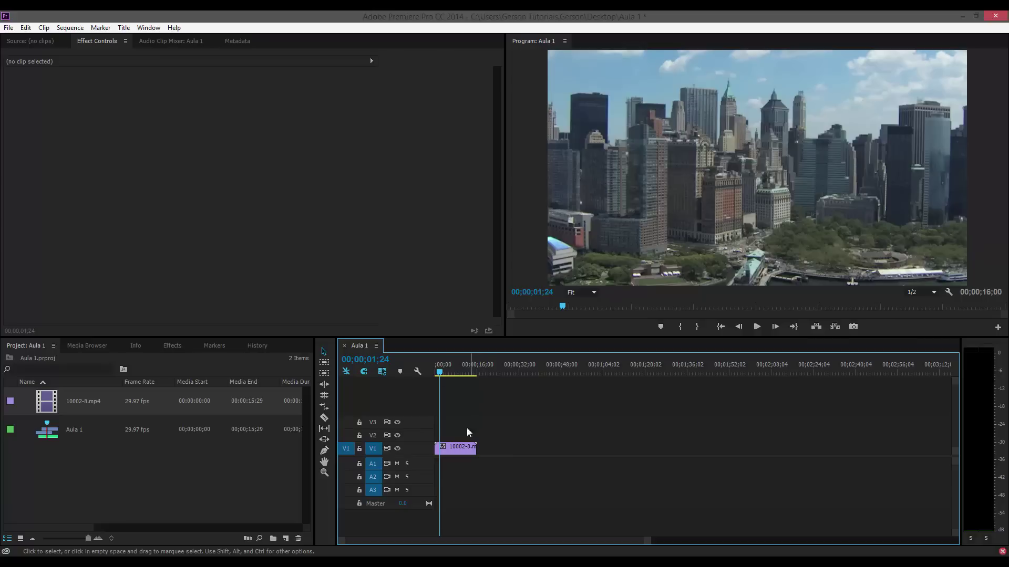
pyautogui.click(456, 447)
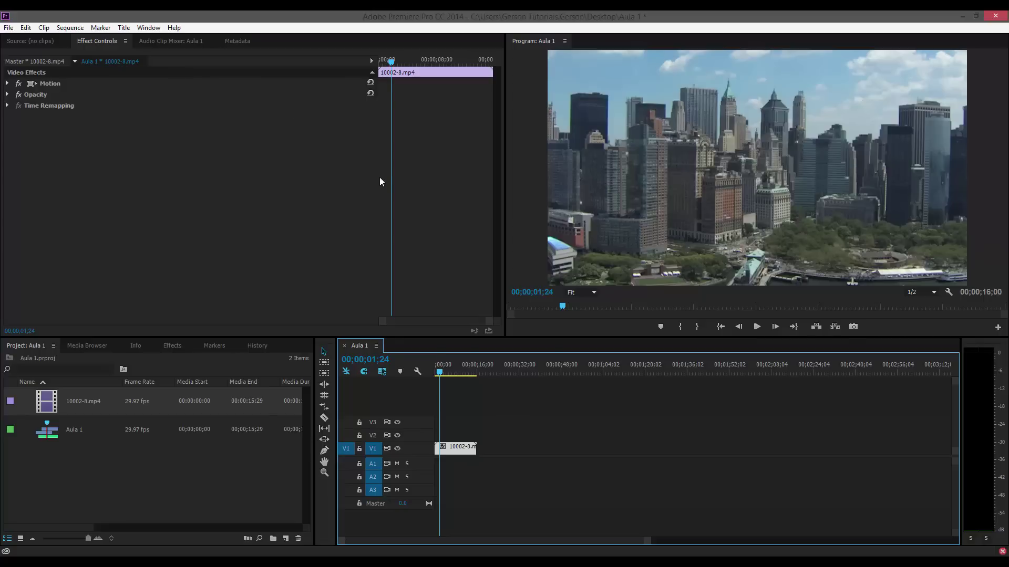
pyautogui.moveTo(376, 177); pyautogui.dragTo(149, 157)
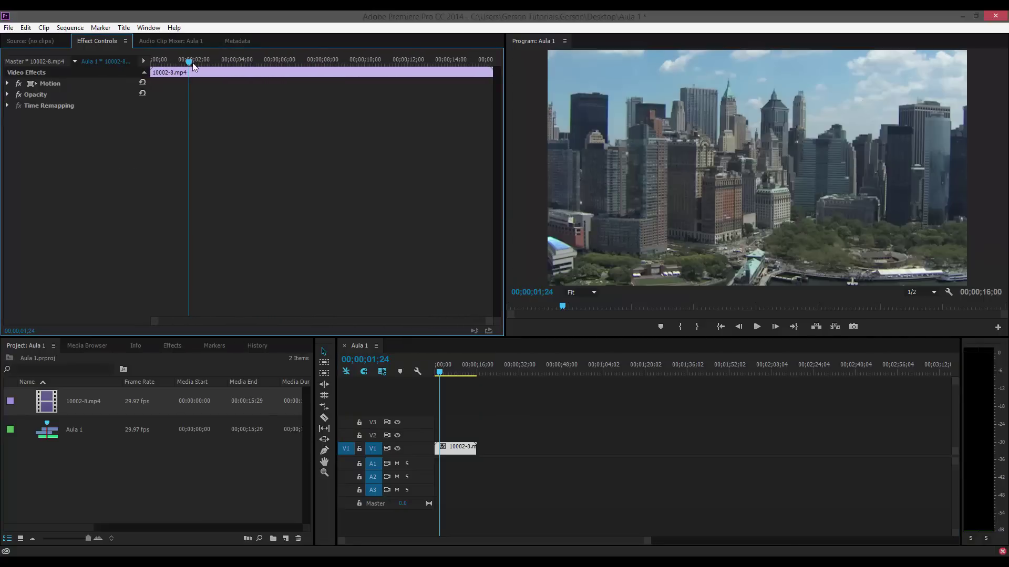
# Scrub the clip to 00;00;04;10 in the Effect Controls timeline and return to its start
pyautogui.moveTo(187, 64); pyautogui.dragTo(243, 65)
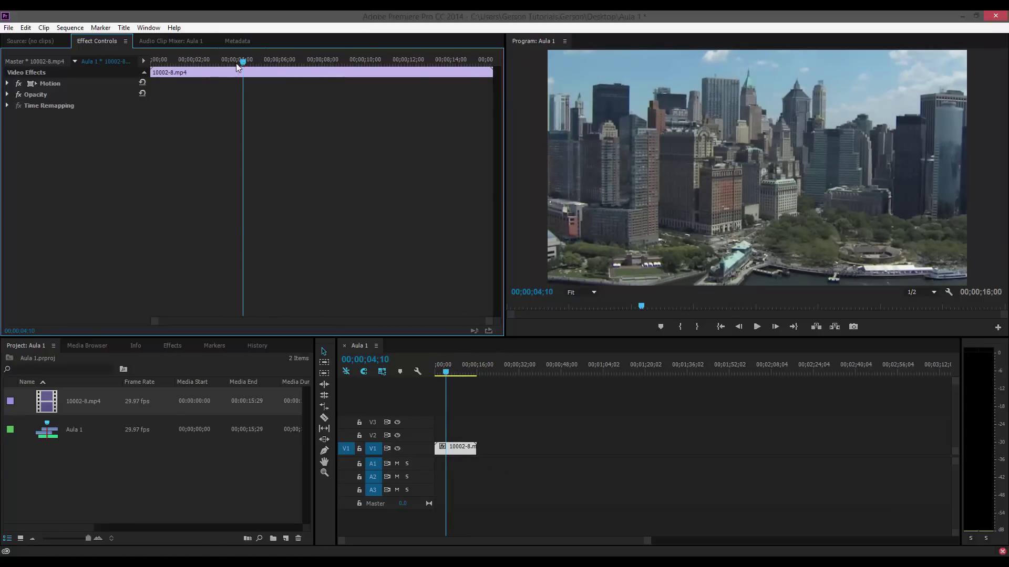
pyautogui.moveTo(236, 63); pyautogui.dragTo(139, 73)
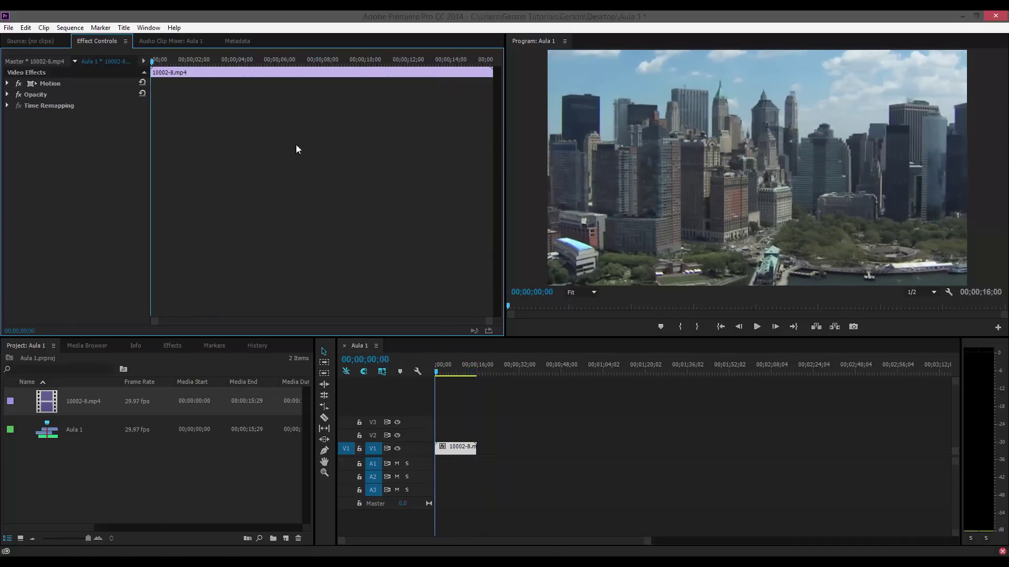
pyautogui.moveTo(255, 66); pyautogui.dragTo(126, 70)
# Expand the clip's Motion properties, shift its horizontal Position and reset the position to its default
pyautogui.click(8, 84)
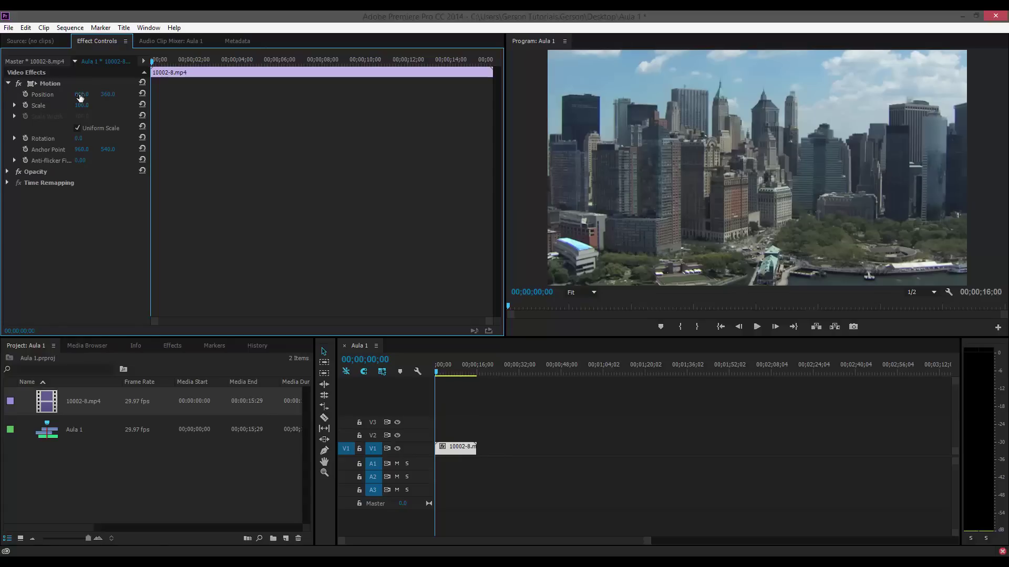
pyautogui.moveTo(80, 97)
pyautogui.mouseDown()
pyautogui.moveTo(53, 98)
pyautogui.moveTo(97, 97)
pyautogui.moveTo(65, 94)
pyautogui.mouseUp()
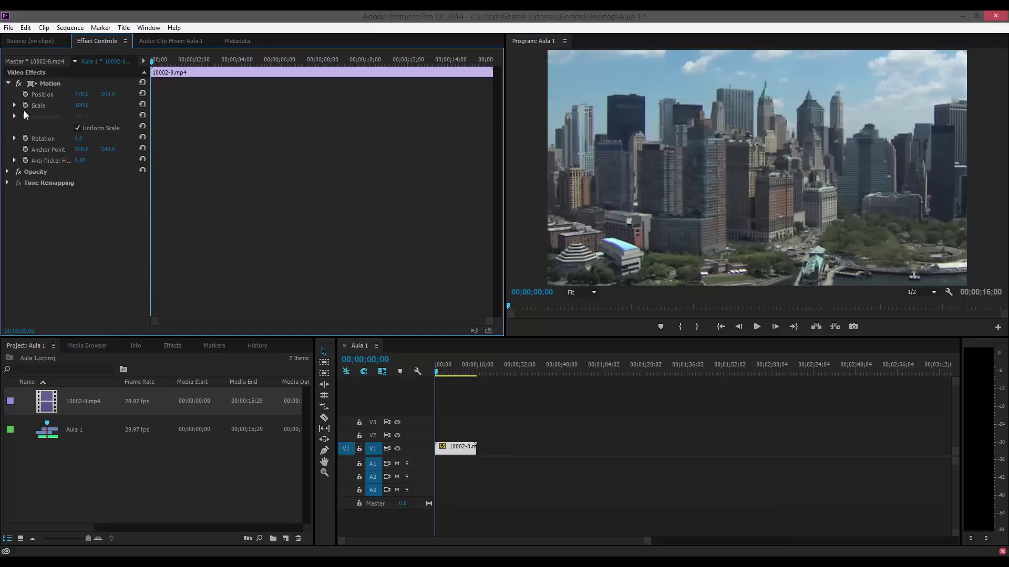
pyautogui.click(142, 93)
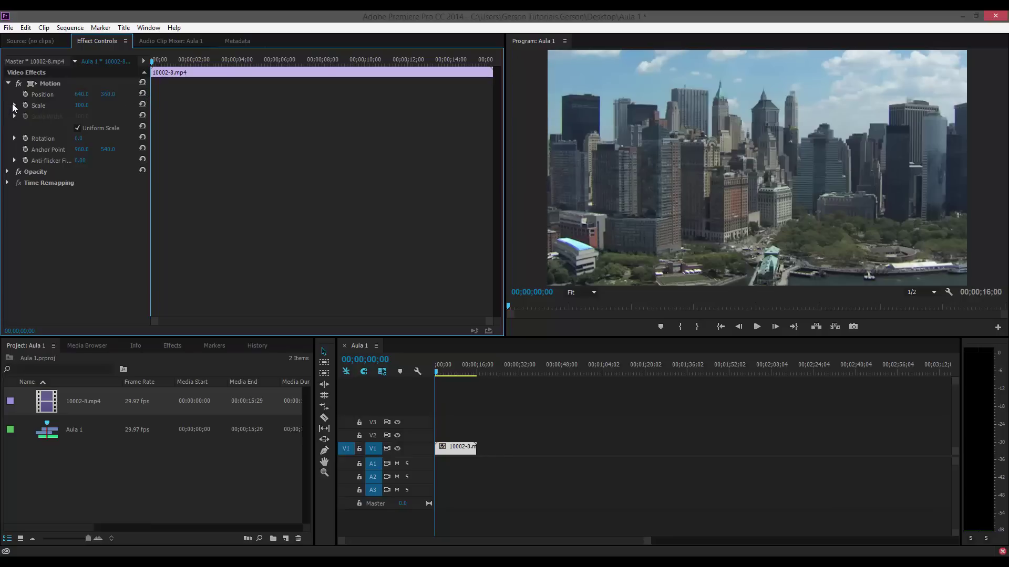
# Reduce the clip's uniform Scale to 68 so the whole picture width fits the frame
pyautogui.moveTo(80, 105)
pyautogui.mouseDown()
pyautogui.moveTo(41, 105)
pyautogui.moveTo(107, 105)
pyautogui.moveTo(32, 105)
pyautogui.moveTo(158, 105)
pyautogui.moveTo(27, 105)
pyautogui.moveTo(60, 105)
pyautogui.mouseUp()
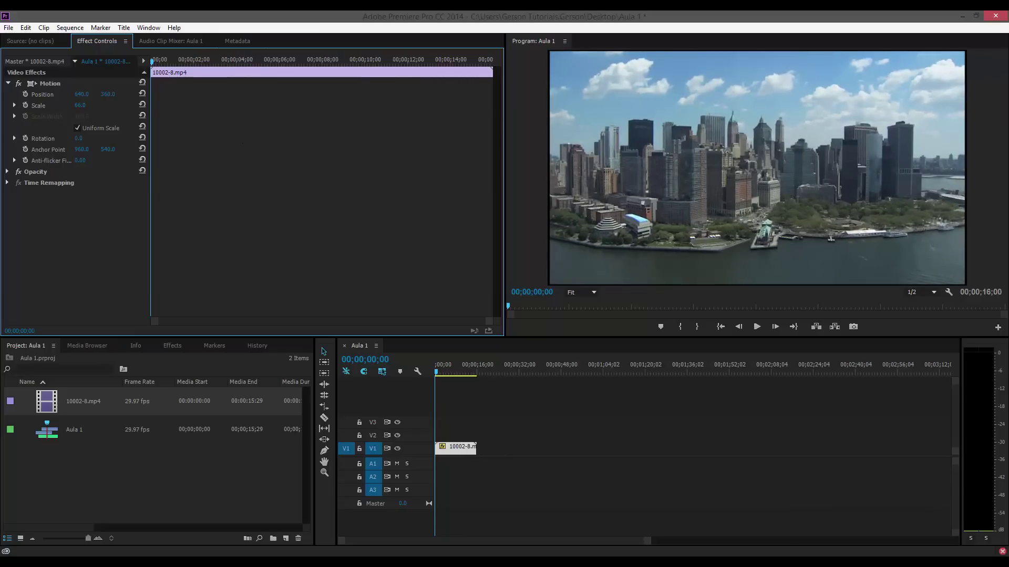
pyautogui.moveTo(80, 105); pyautogui.dragTo(97, 105)
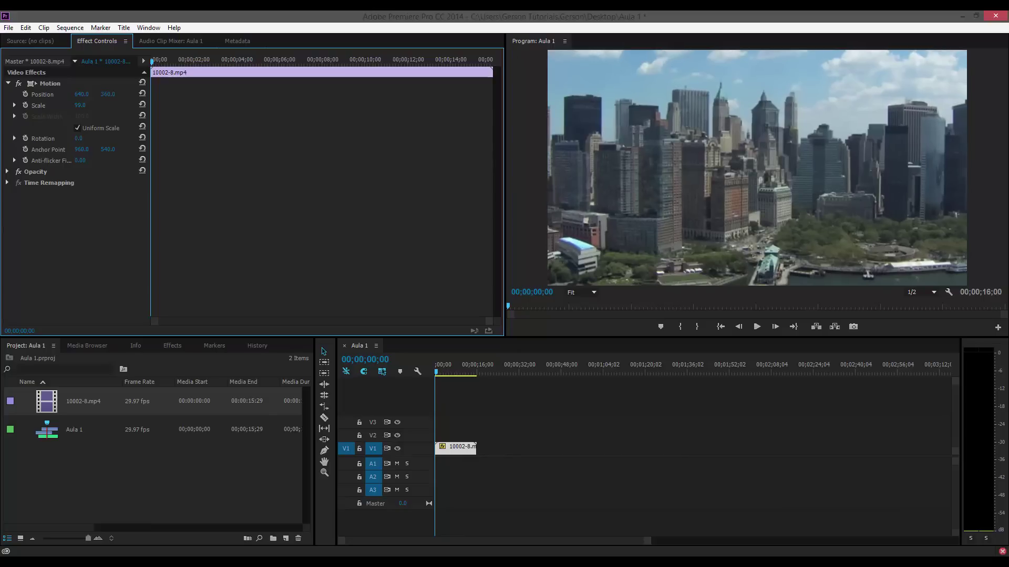
pyautogui.moveTo(97, 105); pyautogui.dragTo(80, 105)
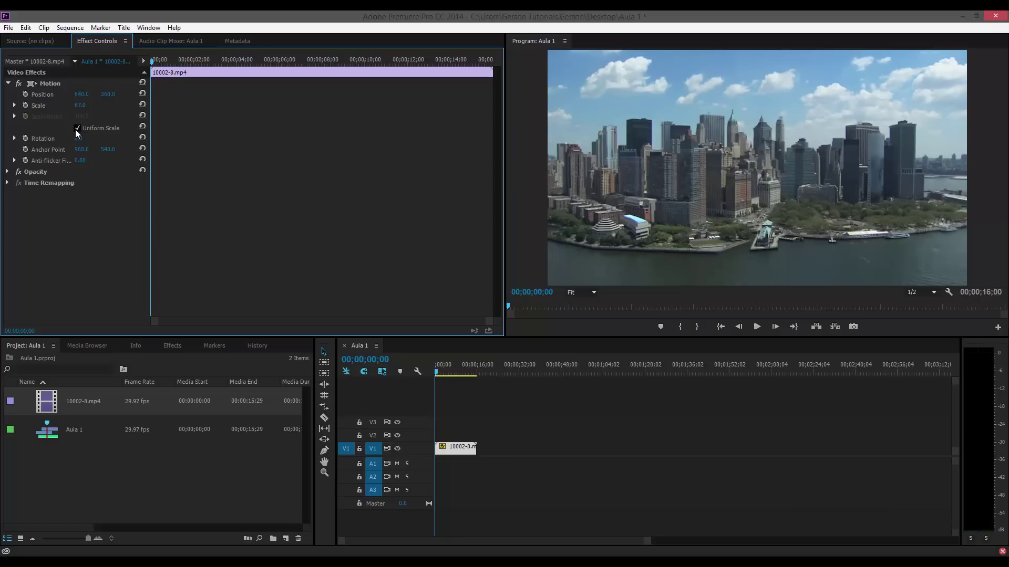
pyautogui.moveTo(79, 108)
pyautogui.mouseDown()
pyautogui.moveTo(95, 108)
pyautogui.moveTo(58, 109)
pyautogui.moveTo(85, 107)
pyautogui.mouseUp()
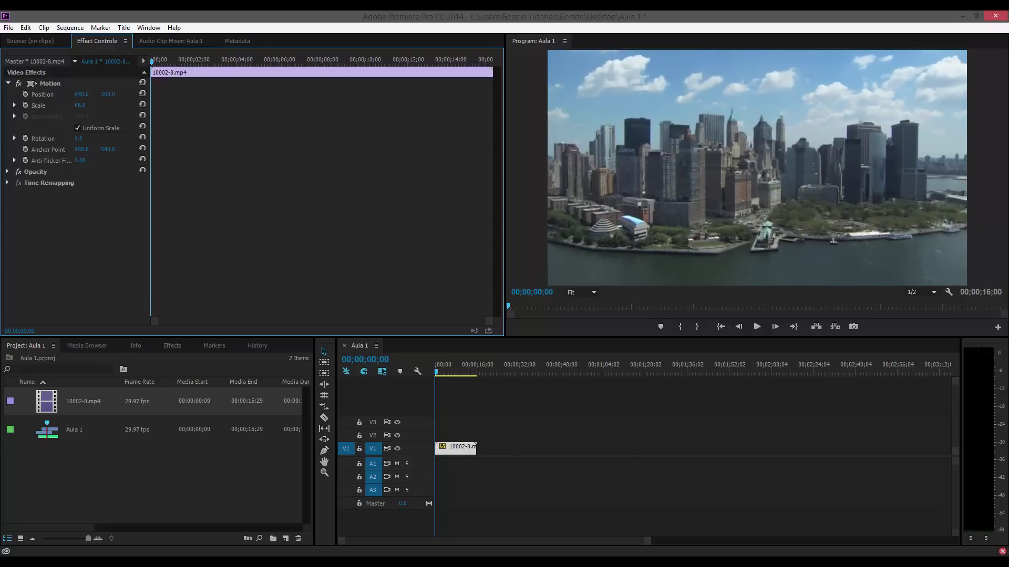
# Try scaling the clip non-uniformly with a Scale Width of about 81, and restore Uniform Scale
pyautogui.click(78, 128)
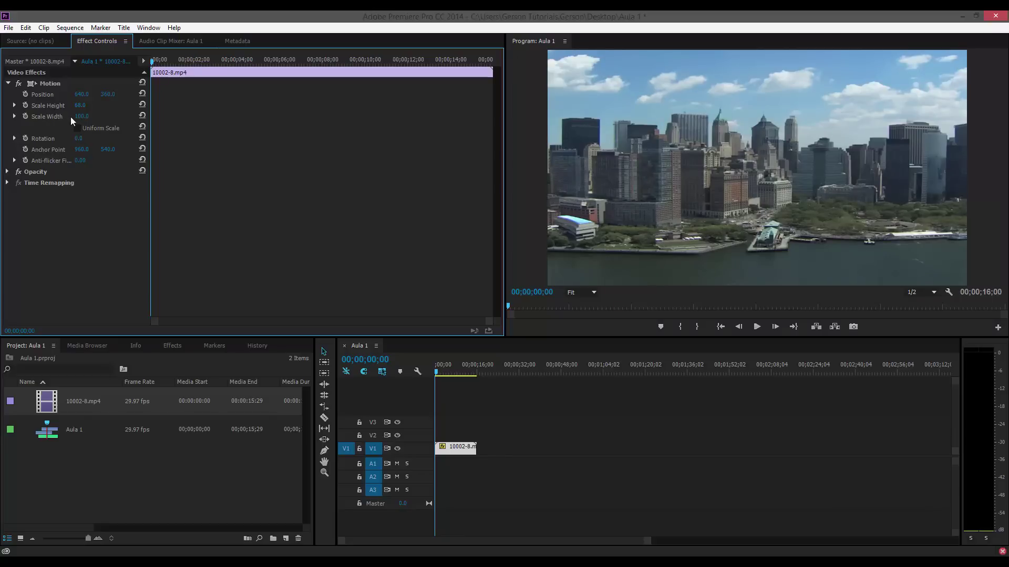
pyautogui.moveTo(82, 116)
pyautogui.mouseDown()
pyautogui.moveTo(34, 116)
pyautogui.moveTo(99, 116)
pyautogui.moveTo(72, 116)
pyautogui.mouseUp()
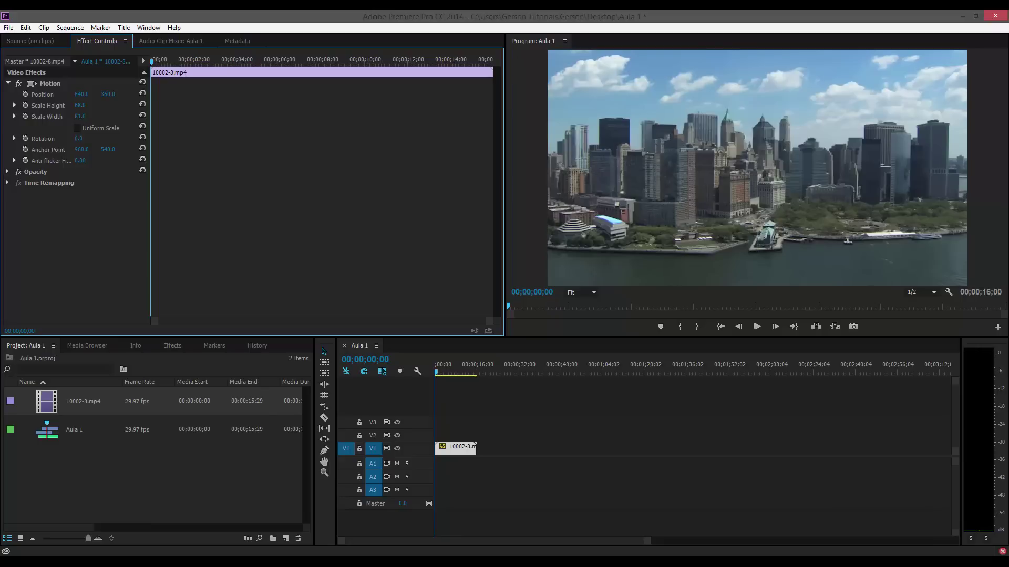
pyautogui.click(75, 128)
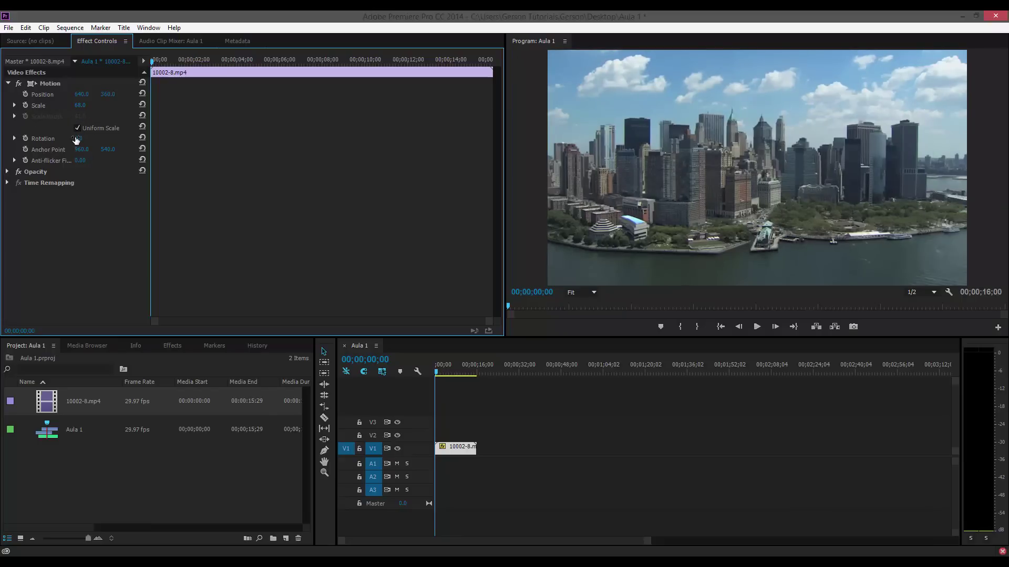
# Try rotating the clip to about 353° and moving its horizontal Anchor Point to 58, and reset both parameters
pyautogui.moveTo(79, 138)
pyautogui.mouseDown()
pyautogui.moveTo(53, 138)
pyautogui.moveTo(91, 139)
pyautogui.mouseUp()
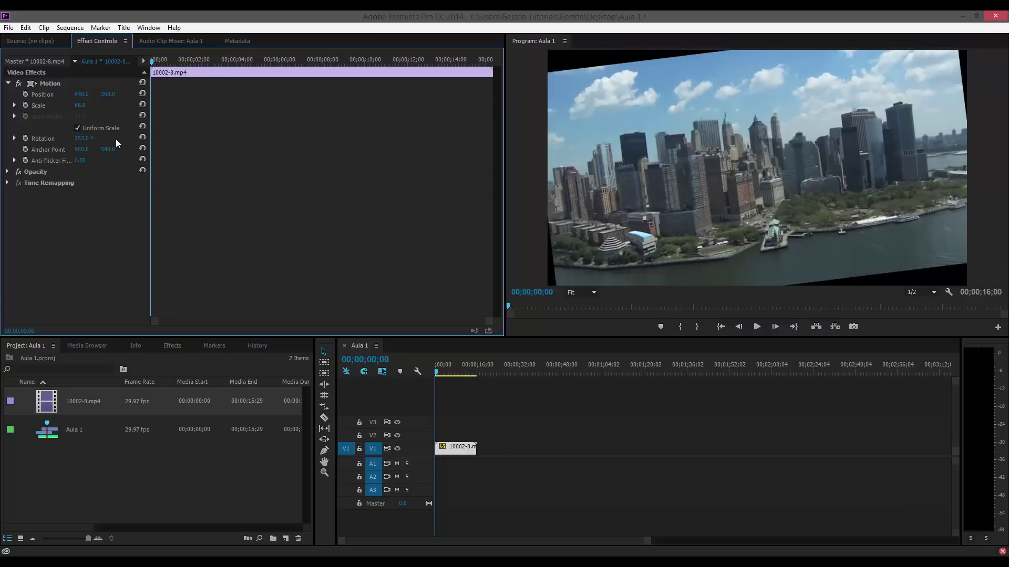
pyautogui.click(142, 139)
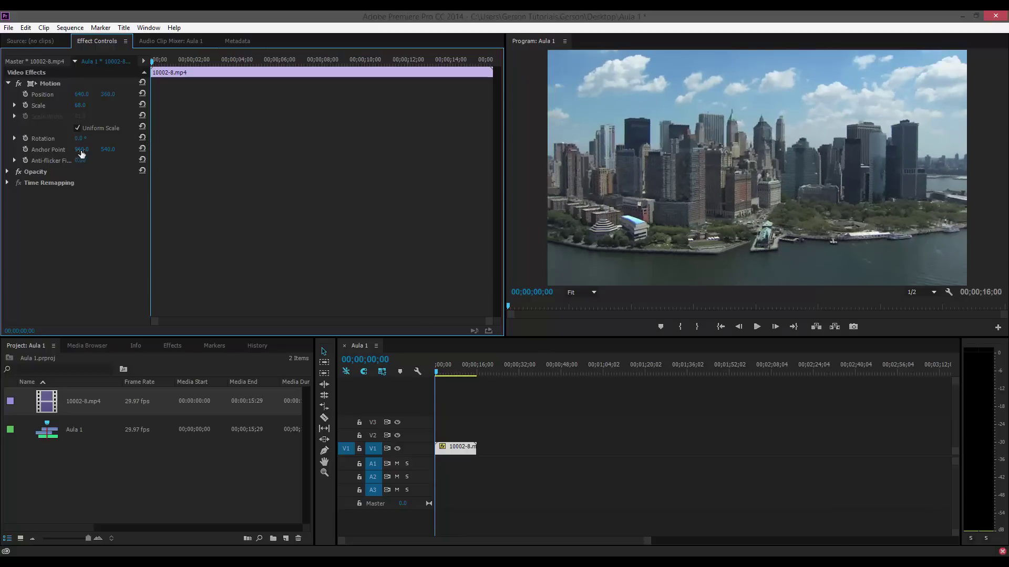
pyautogui.click(46, 82)
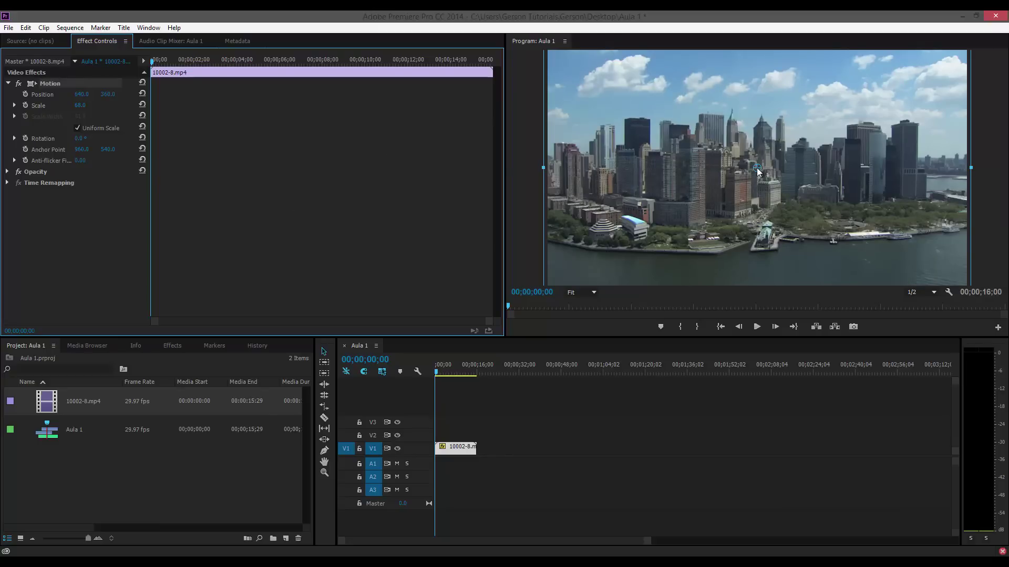
pyautogui.moveTo(81, 149); pyautogui.dragTo(247, 138)
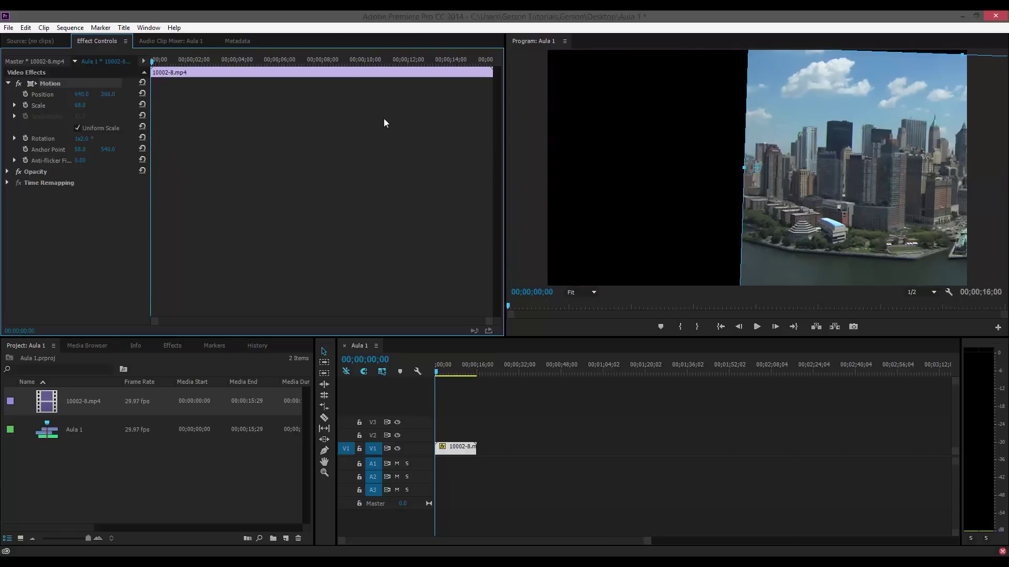
pyautogui.click(141, 139)
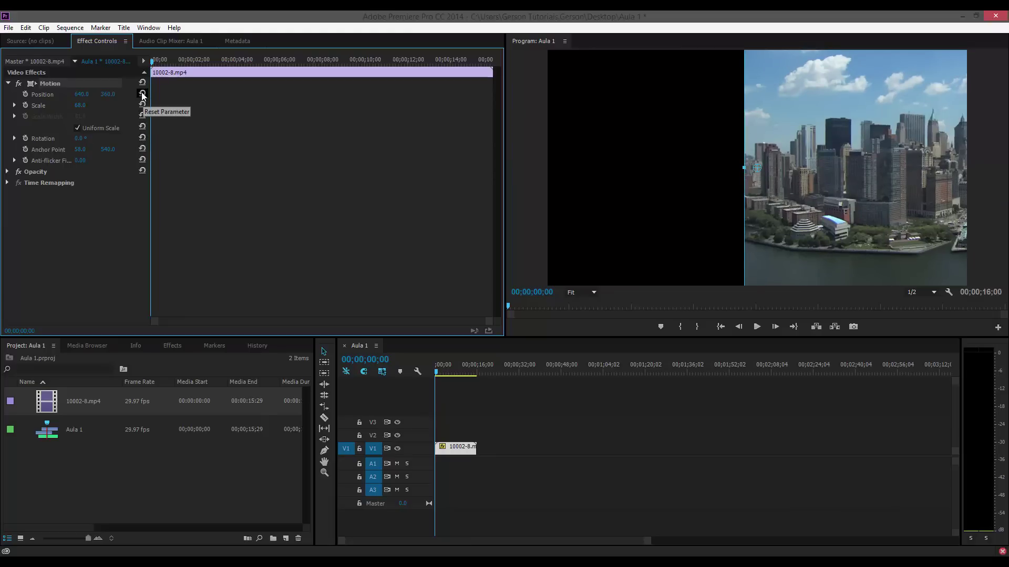
pyautogui.click(142, 149)
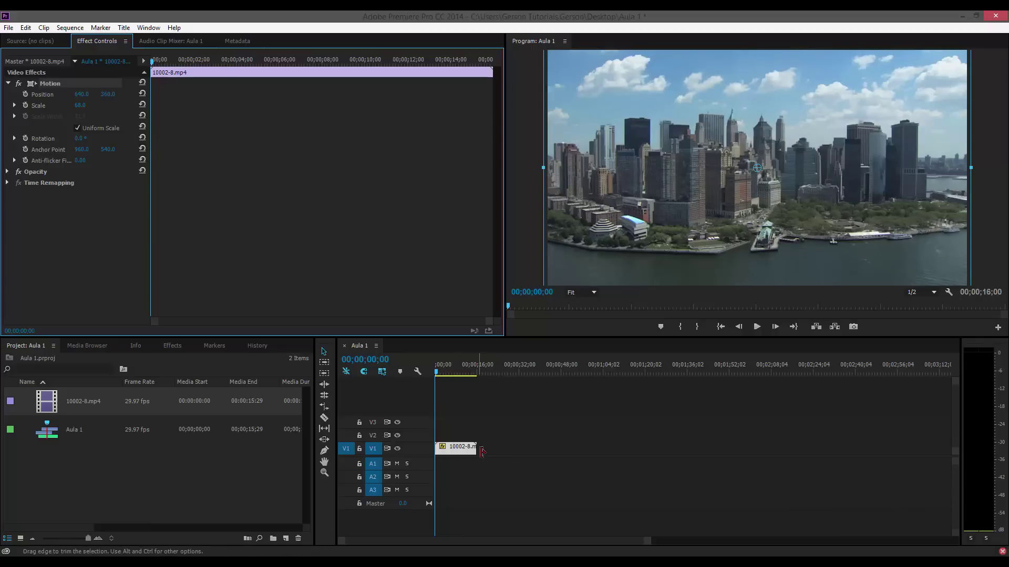
# View the Audio Clip Mixer for Aula 1 and the metadata of the 10002-8.mp4 clip
pyautogui.click(167, 42)
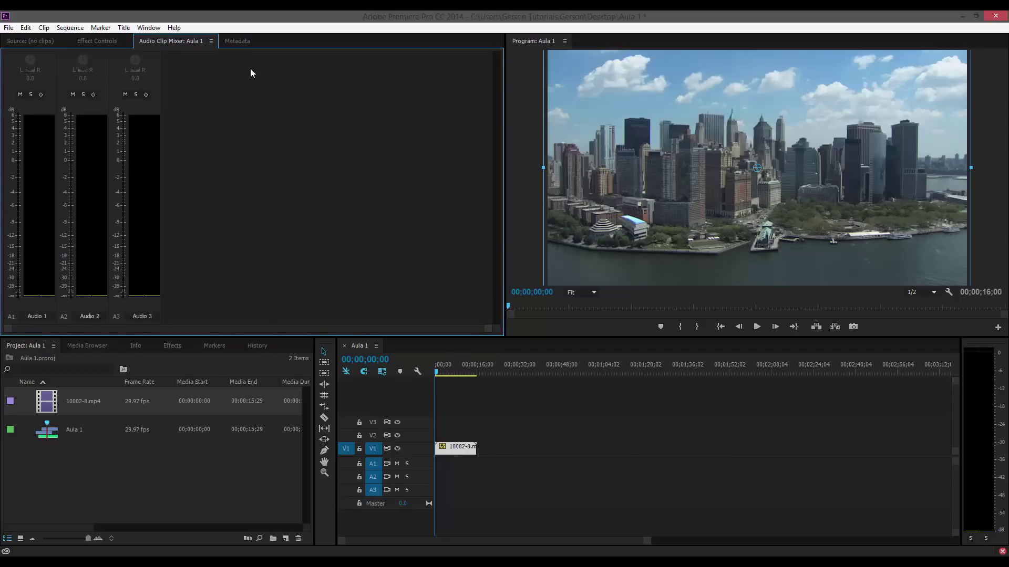
pyautogui.click(238, 43)
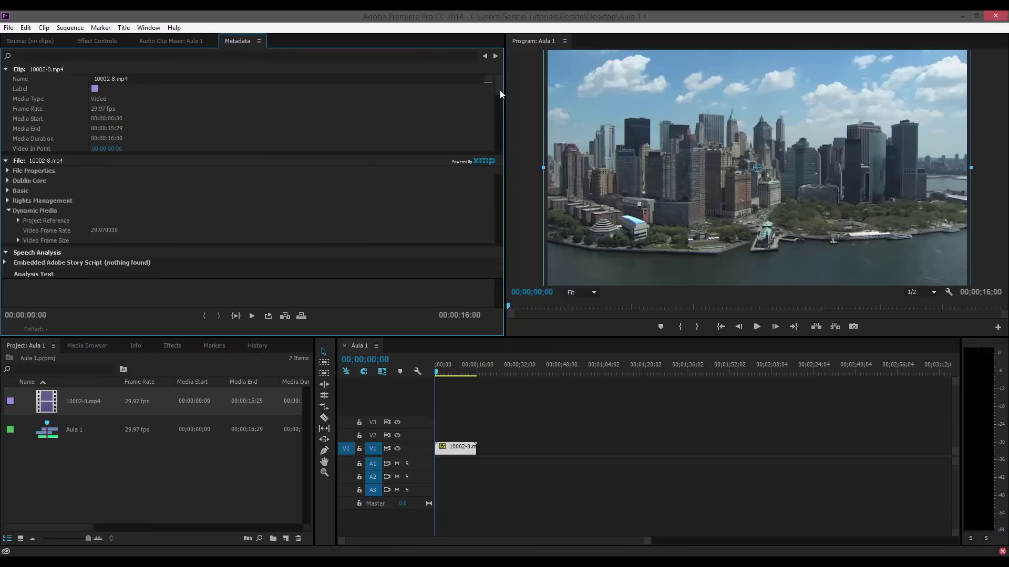
# Look through the clip's metadata, and load the 10002-8.mp4 clip from the timeline into the Source monitor
pyautogui.moveTo(500, 94); pyautogui.dragTo(499, 104)
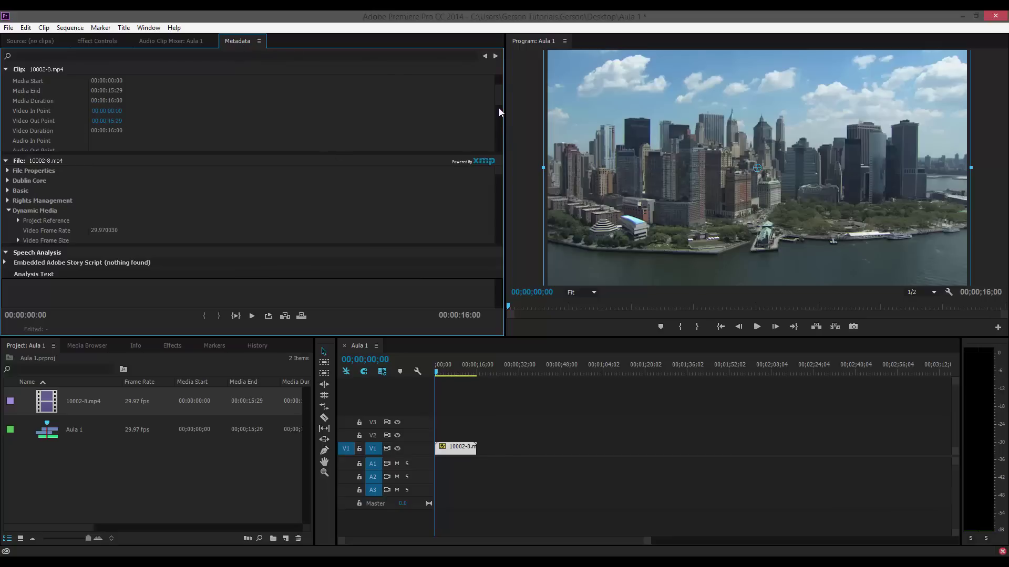
pyautogui.moveTo(497, 105); pyautogui.dragTo(497, 80)
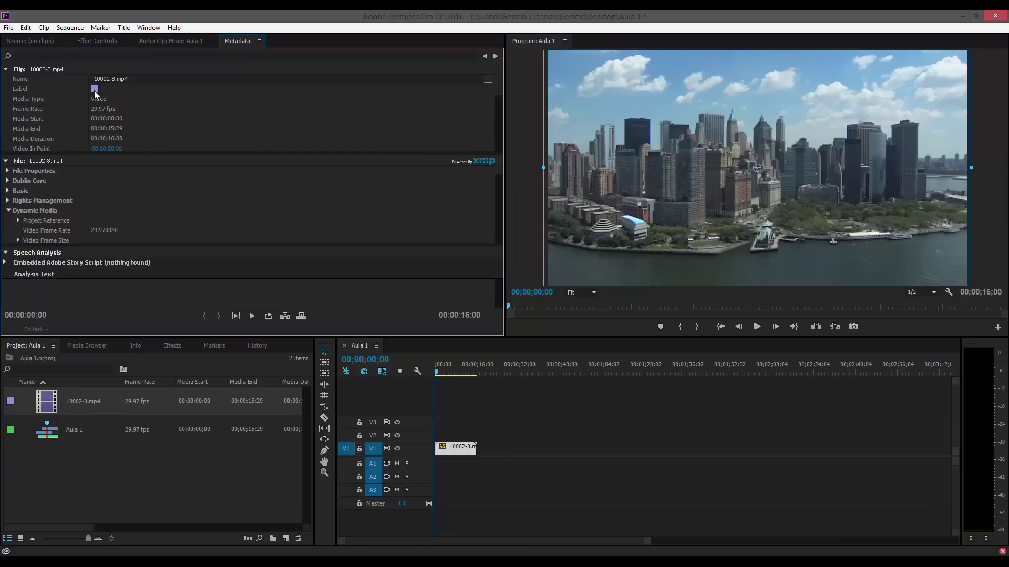
pyautogui.click(33, 42)
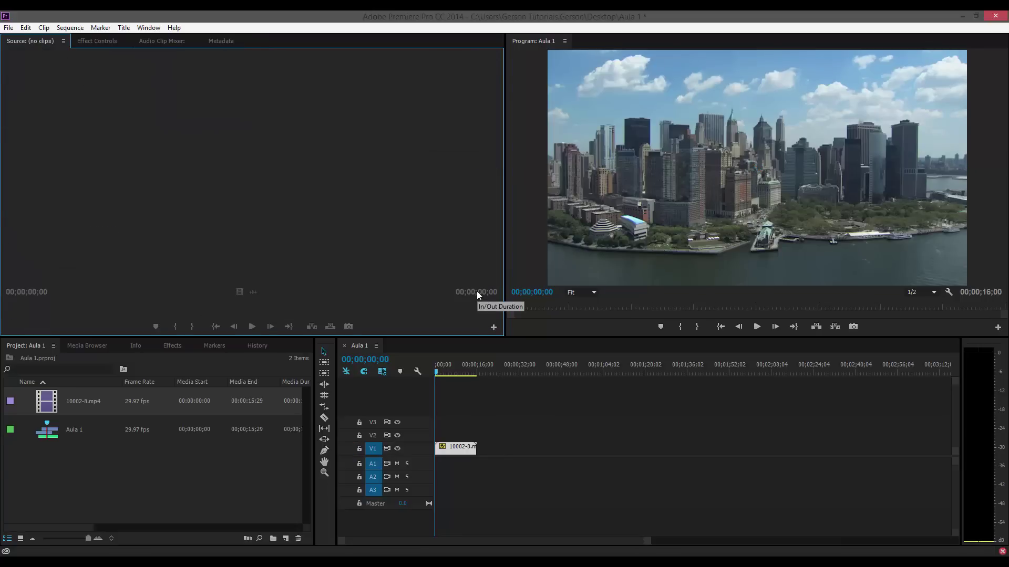
pyautogui.click(465, 447)
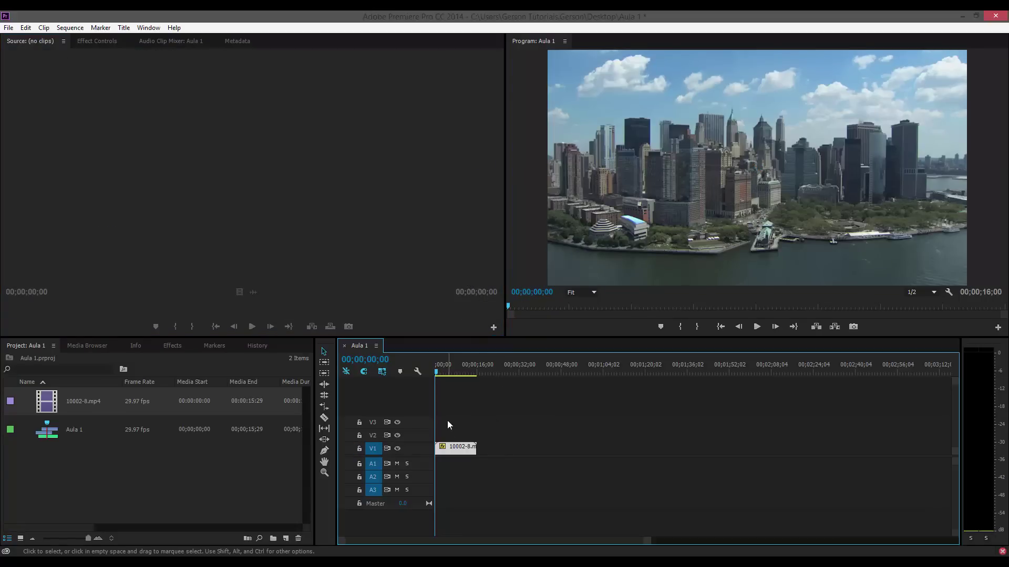
pyautogui.doubleClick(454, 450)
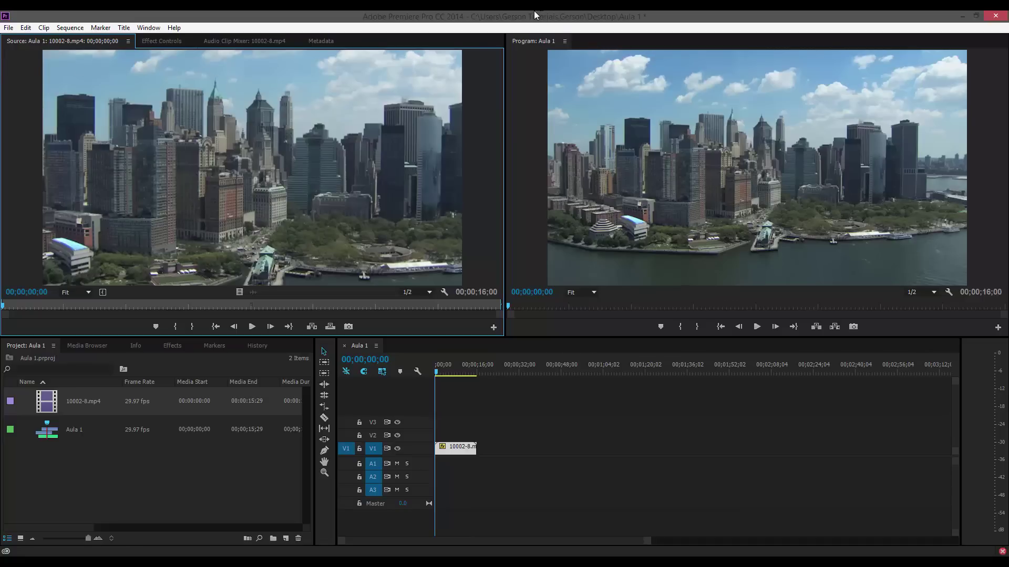
# Scrub the clip in the Source monitor to 00;00;02;19 and the Aula 1 sequence to 00;00;07;00 to compare both previews
pyautogui.click(20, 307)
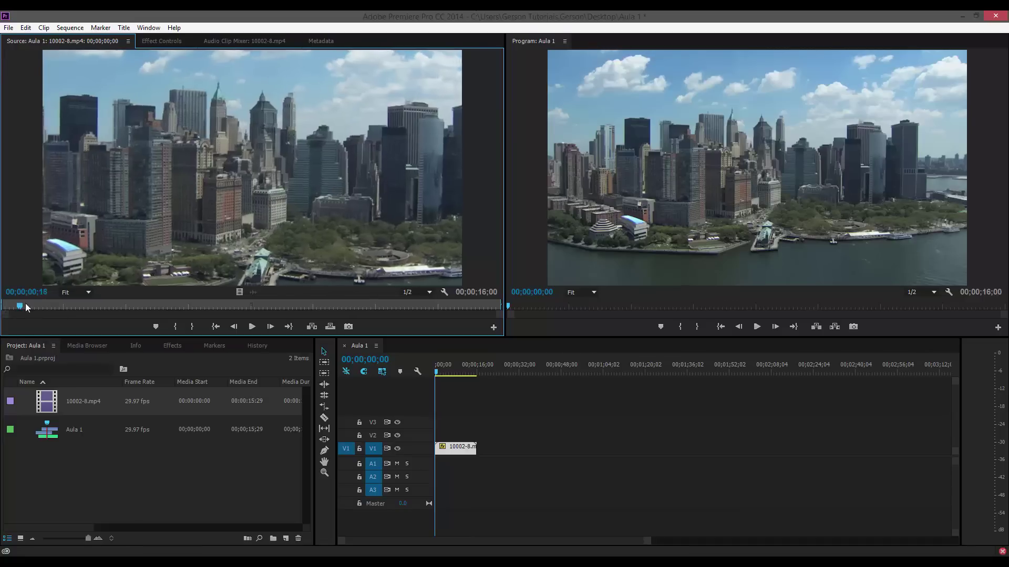
pyautogui.moveTo(27, 307); pyautogui.dragTo(4, 326)
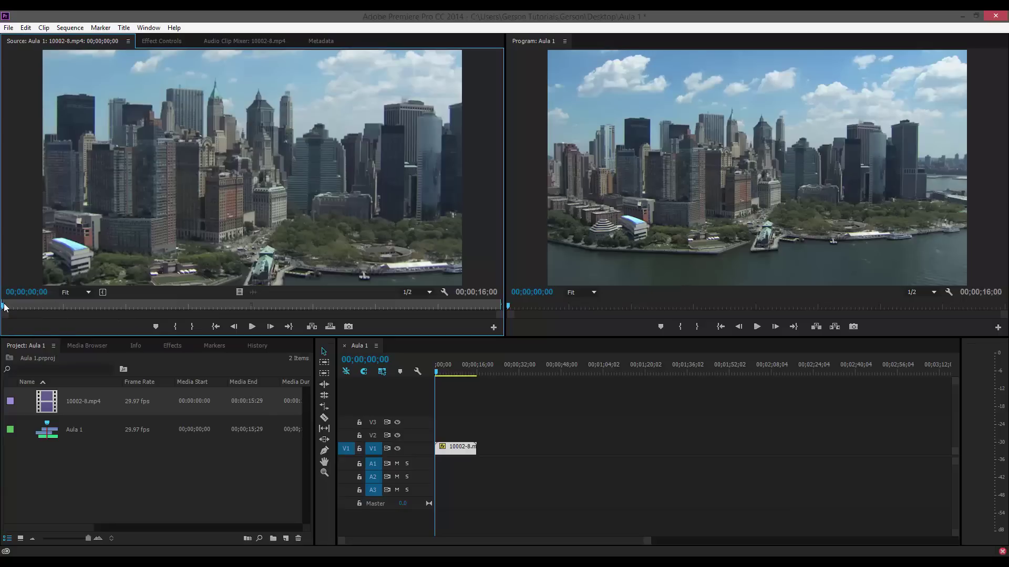
pyautogui.moveTo(5, 307); pyautogui.dragTo(84, 314)
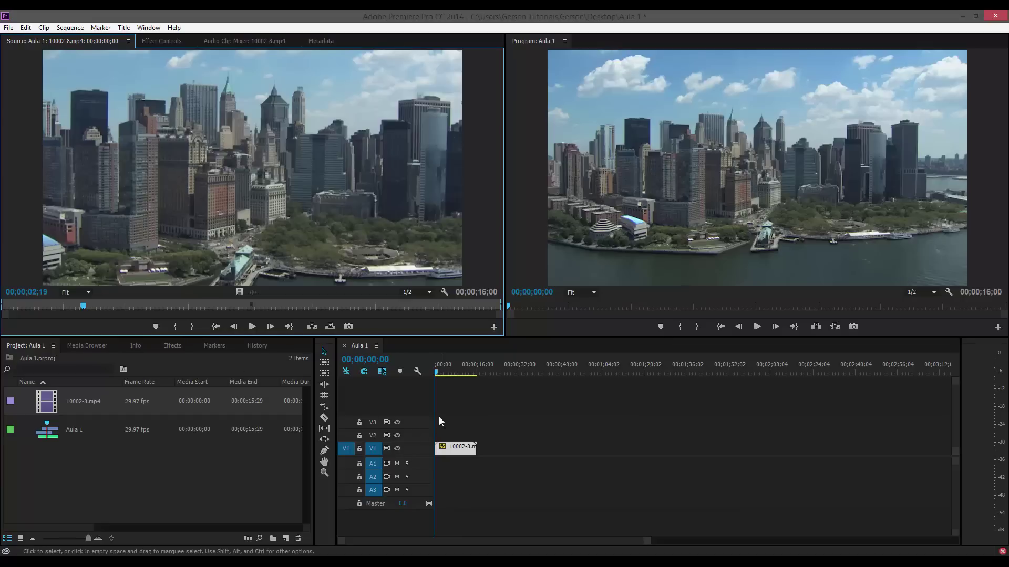
pyautogui.moveTo(443, 372); pyautogui.dragTo(454, 372)
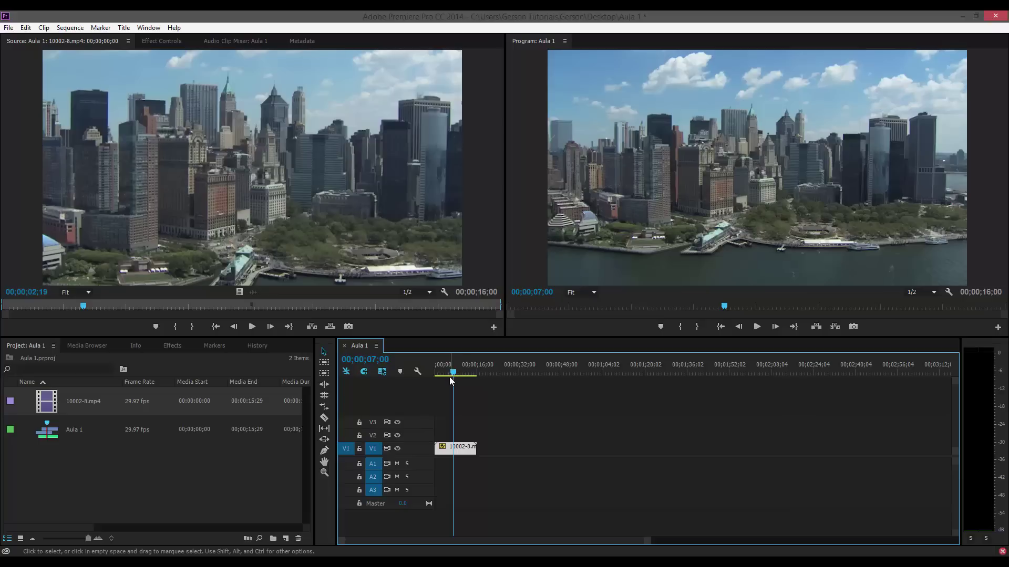
# Check which clip is loaded in the Source monitor, and bring back the clip's Effect Controls
pyautogui.click(127, 41)
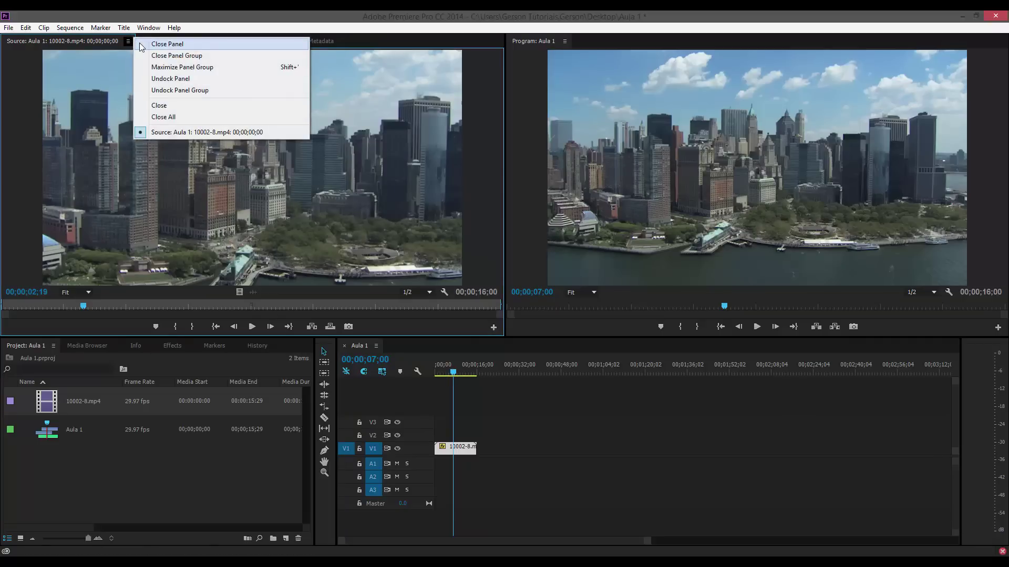
pyautogui.click(167, 133)
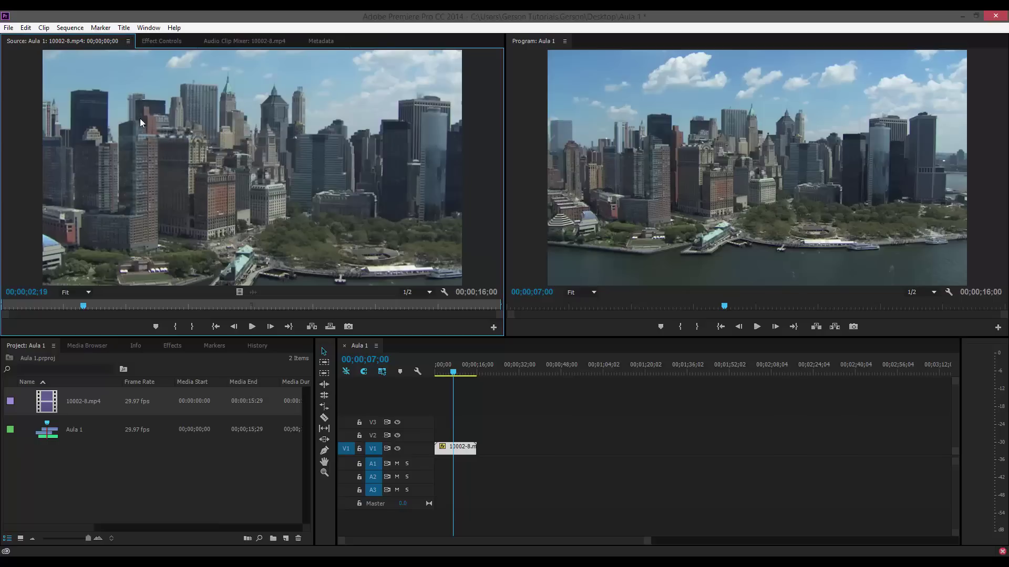
pyautogui.click(153, 42)
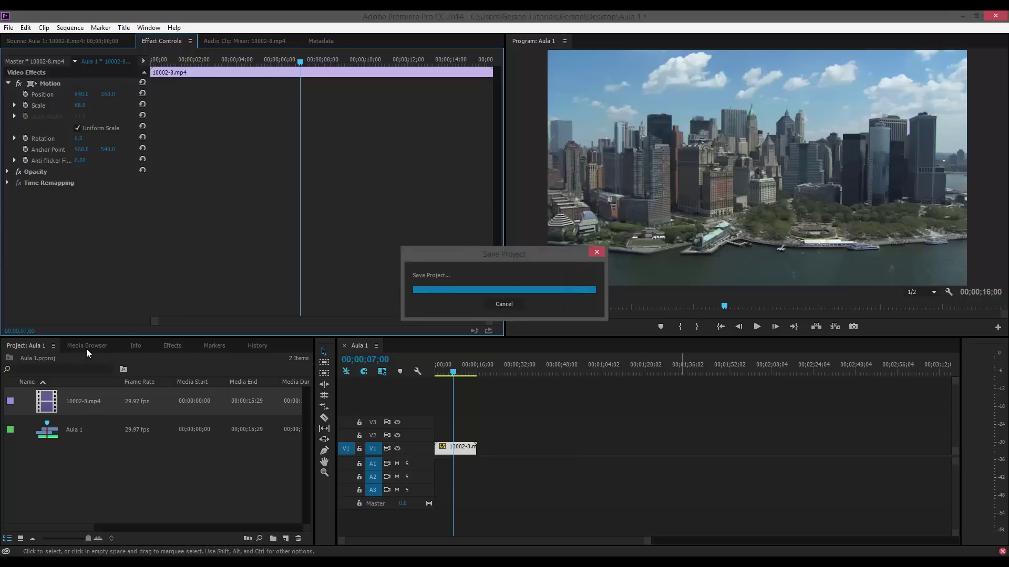
# Look through the available effects, the clip's info, the markers, the edit history and the Media Browser drives
pyautogui.click(171, 349)
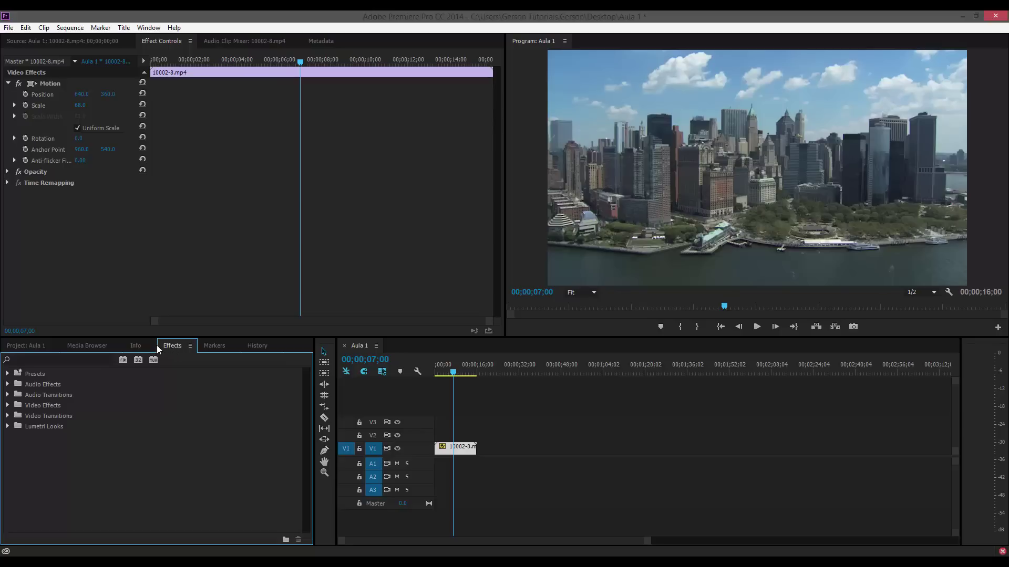
pyautogui.click(138, 346)
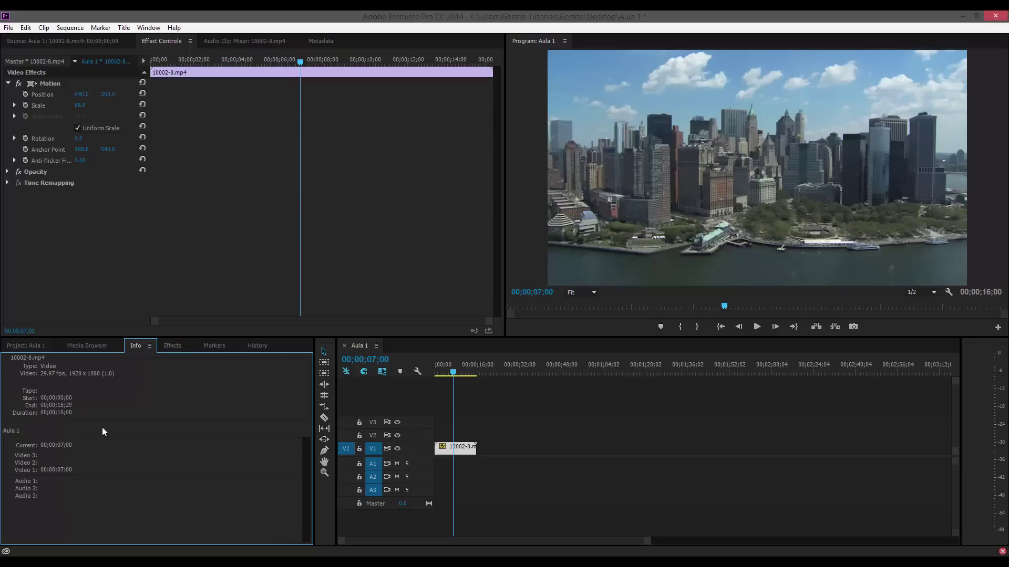
pyautogui.click(215, 346)
pyautogui.click(258, 346)
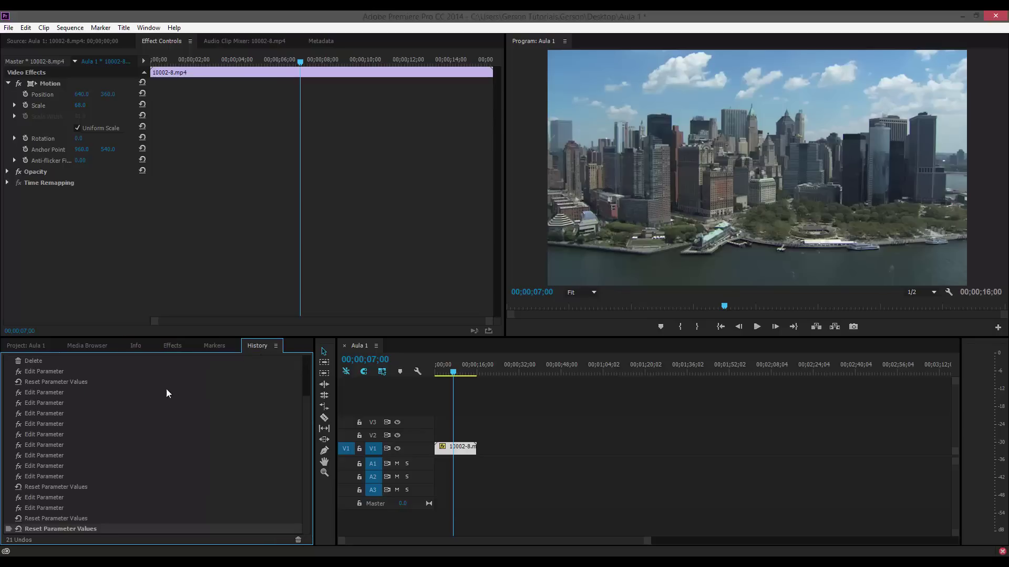
pyautogui.scroll(-3, 306, 498)
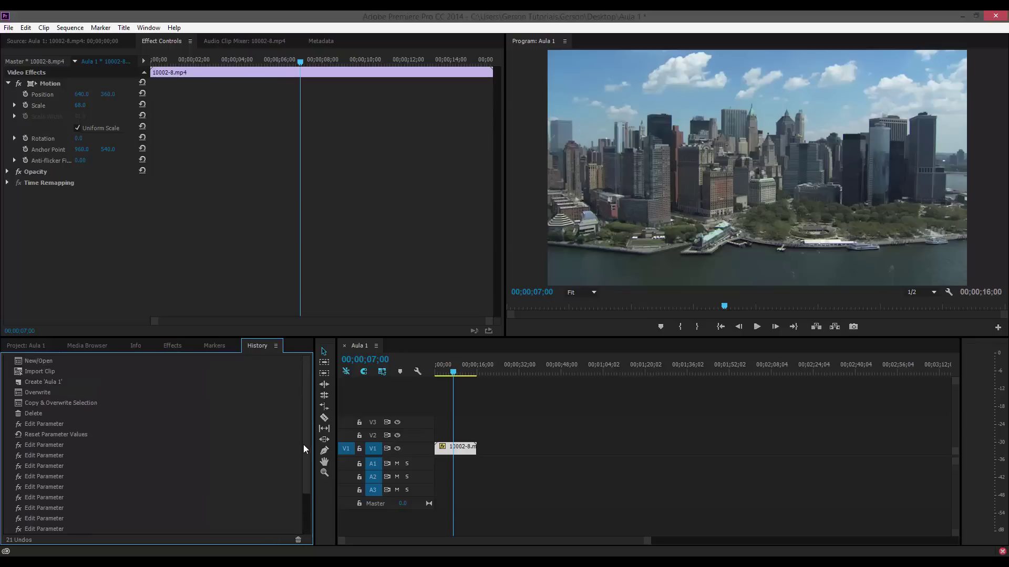
pyautogui.scroll(3, 304, 485)
pyautogui.click(65, 349)
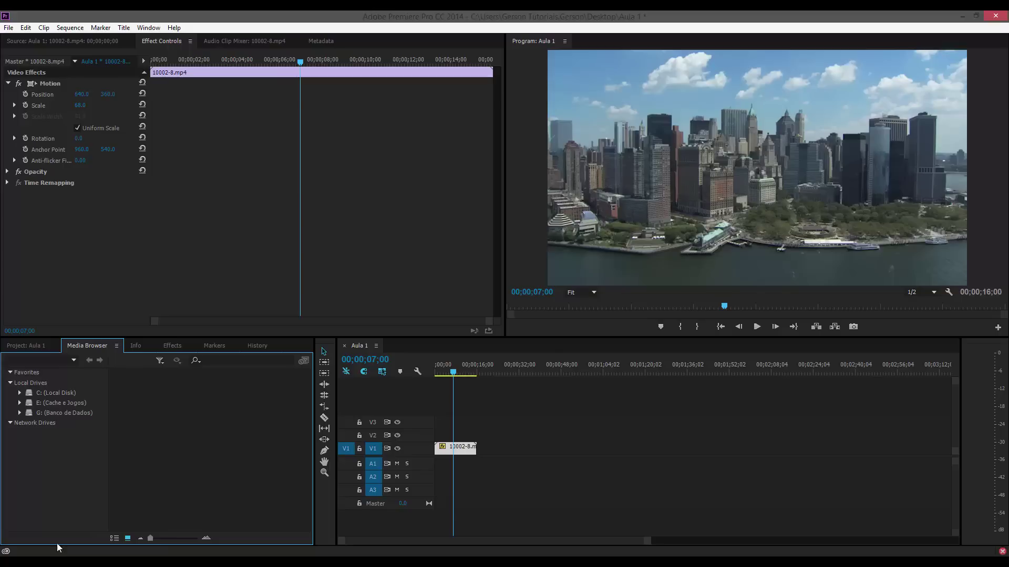
# Return to the Aula 1 project items and shrink their list thumbnails to the smallest size
pyautogui.click(26, 346)
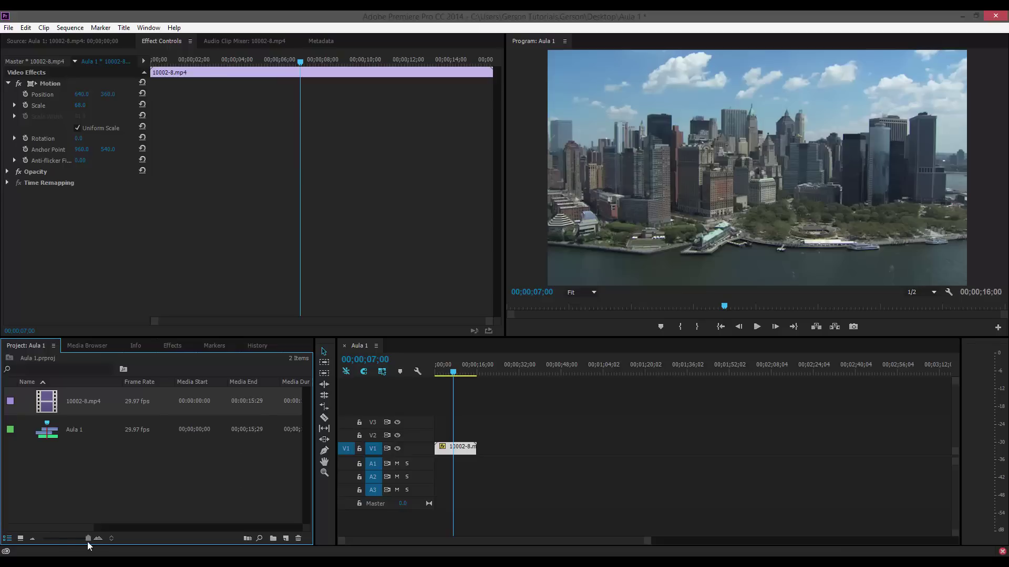
pyautogui.moveTo(90, 537); pyautogui.dragTo(42, 538)
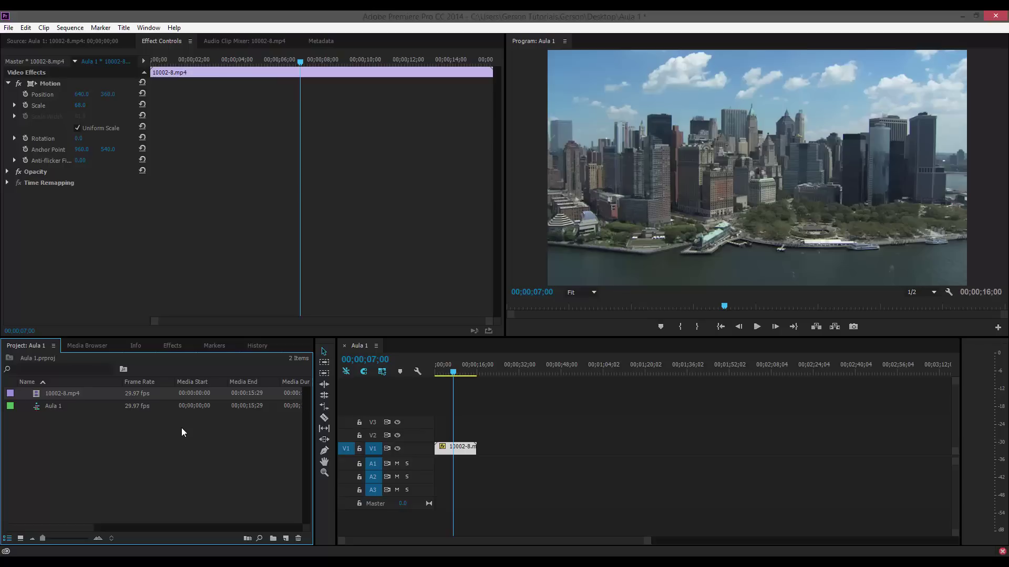
# Move the Aula 1 sequence playhead back to 00;00;00;00 and leave the clip on V1 deselected
pyautogui.click(96, 217)
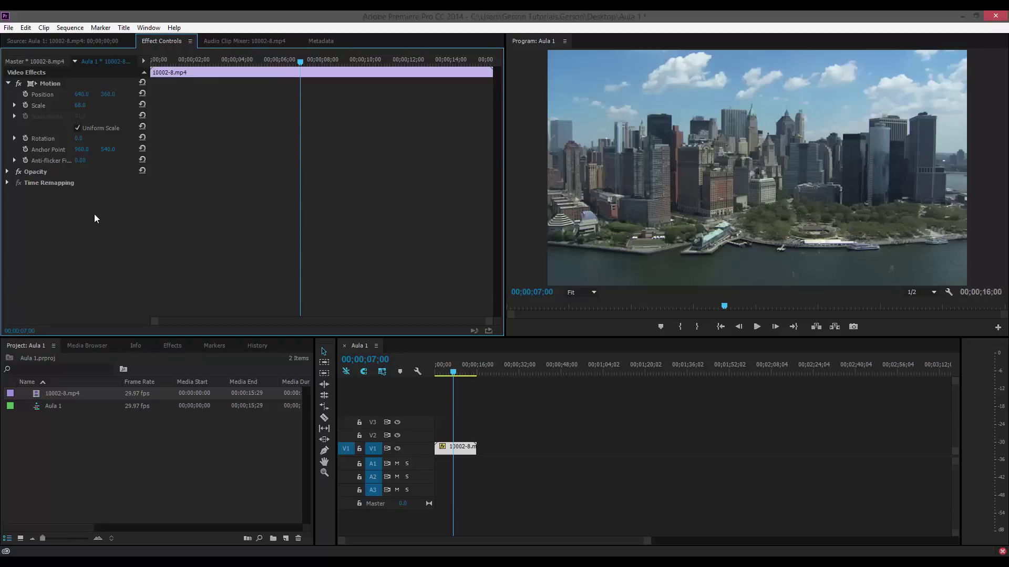
pyautogui.click(550, 436)
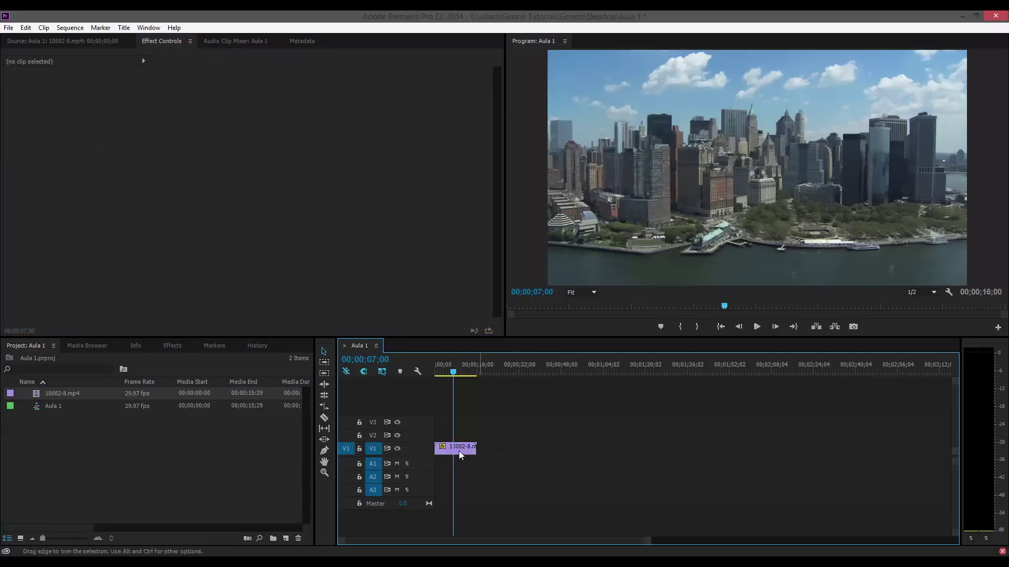
pyautogui.moveTo(453, 373); pyautogui.dragTo(436, 376)
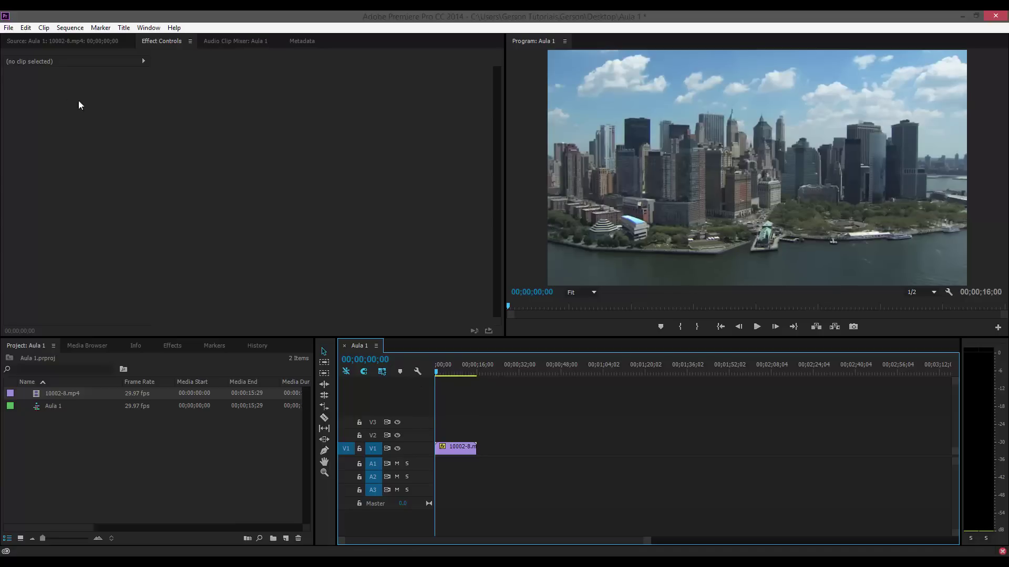
pyautogui.moveTo(547, 504); pyautogui.dragTo(469, 411)
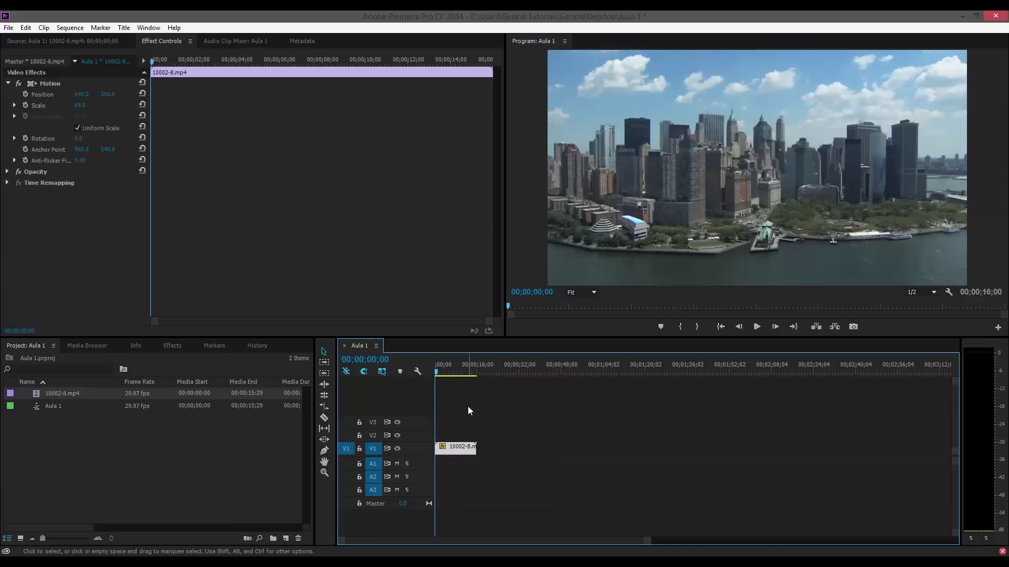
pyautogui.click(468, 407)
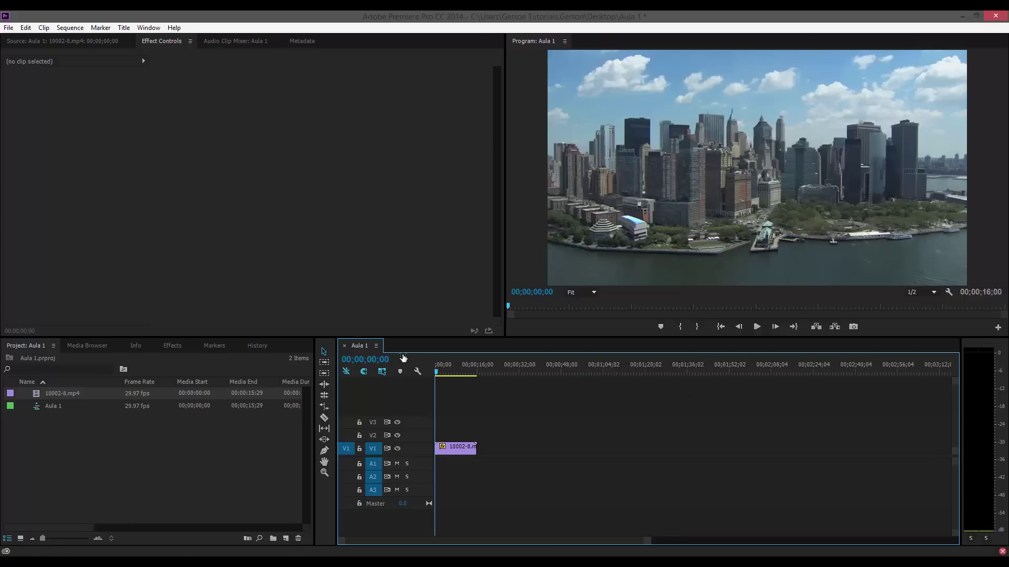
# Open the media export settings for the Aula 1 sequence and look through the AVI presets and available formats
pyautogui.click(9, 28)
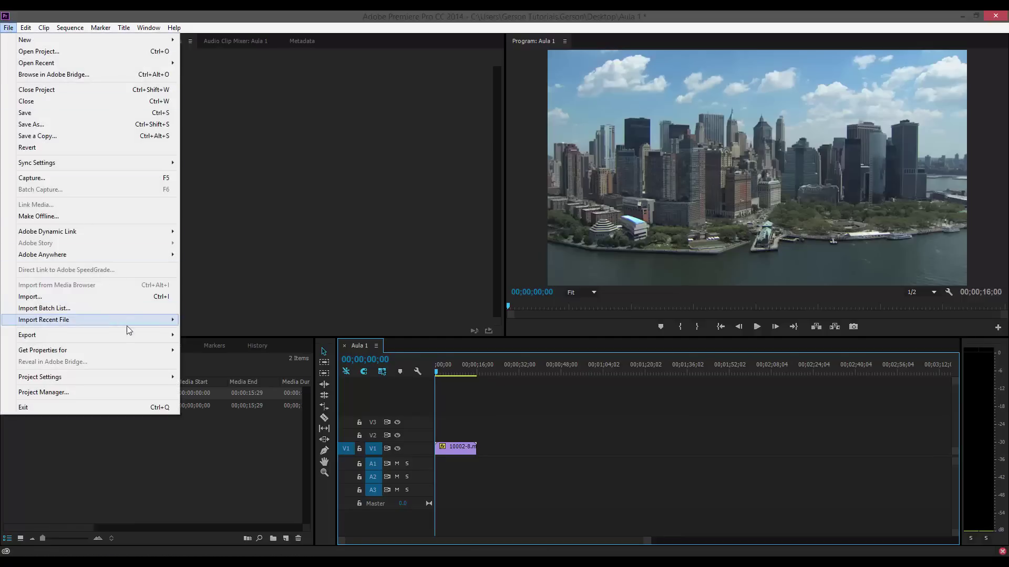
pyautogui.moveTo(132, 335)
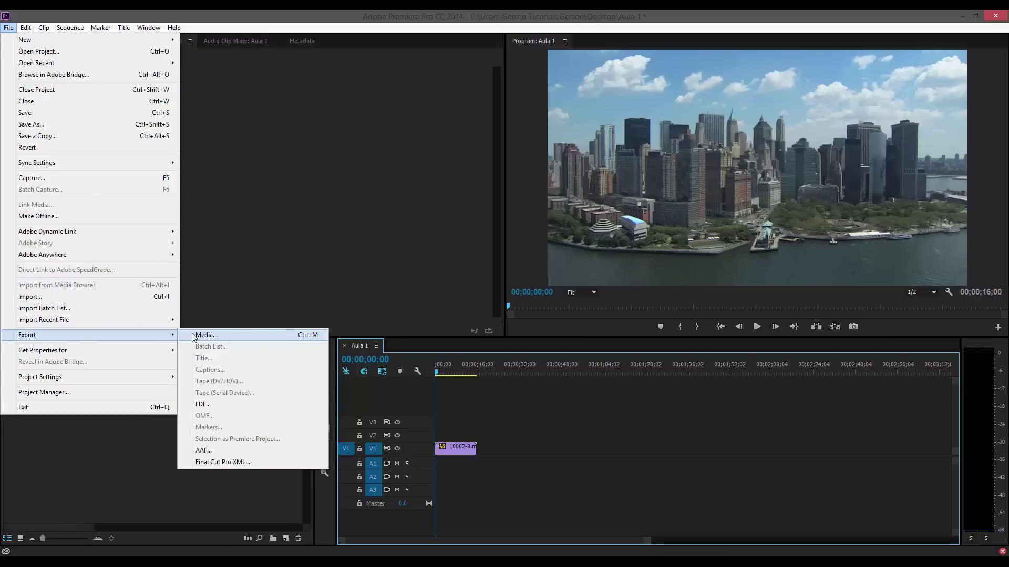
pyautogui.click(194, 336)
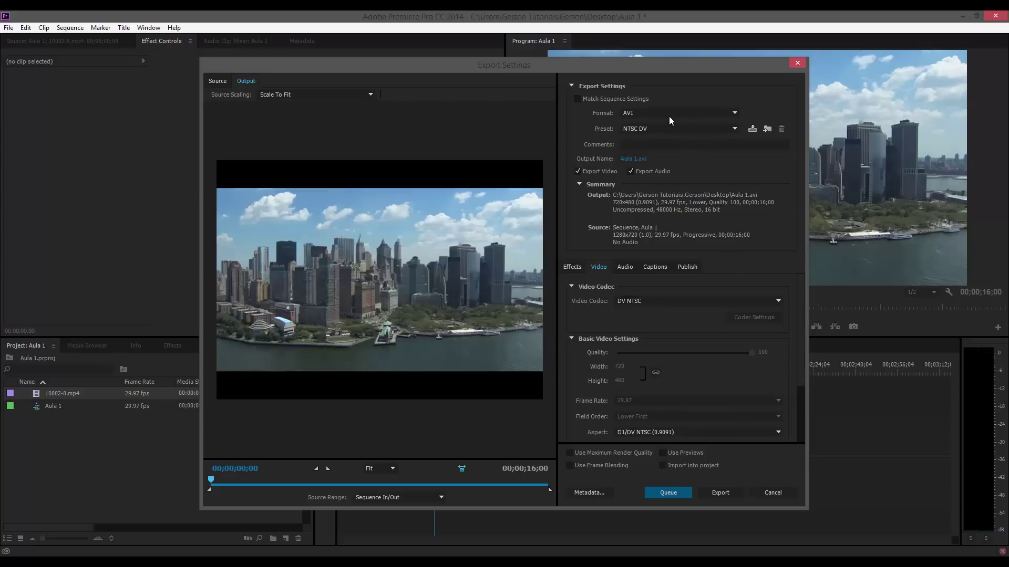
pyautogui.click(663, 133)
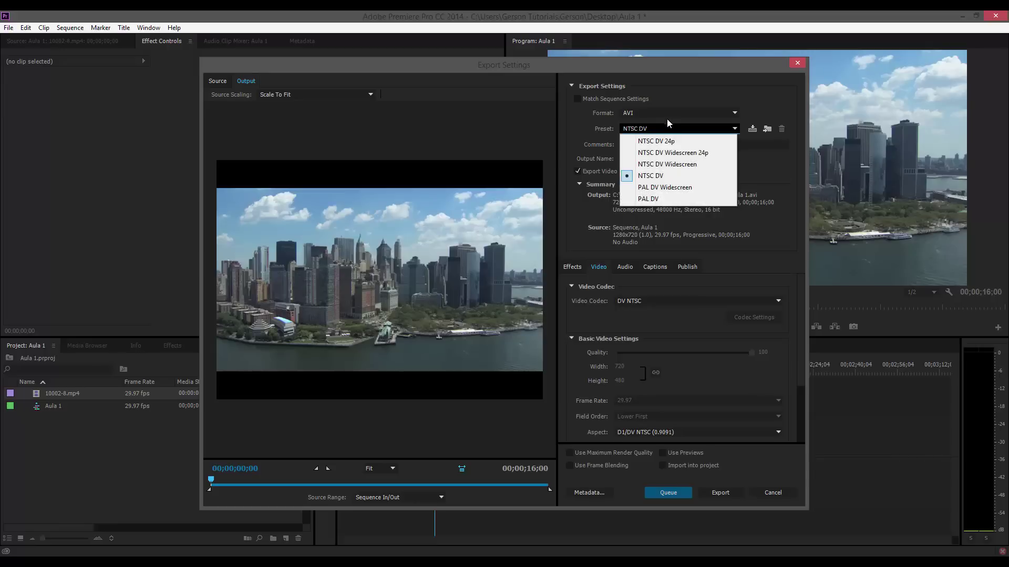
pyautogui.click(667, 116)
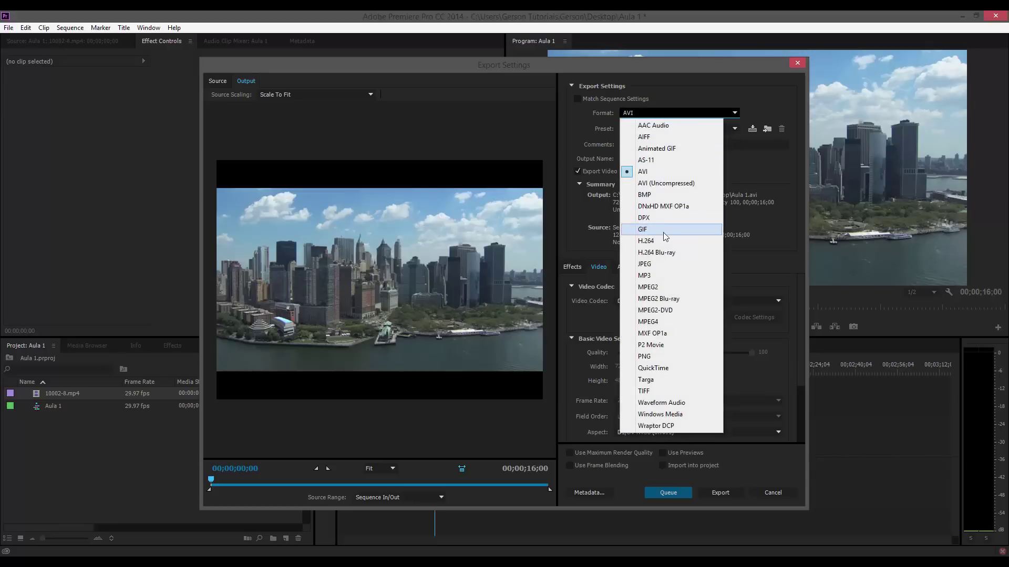
pyautogui.click(721, 92)
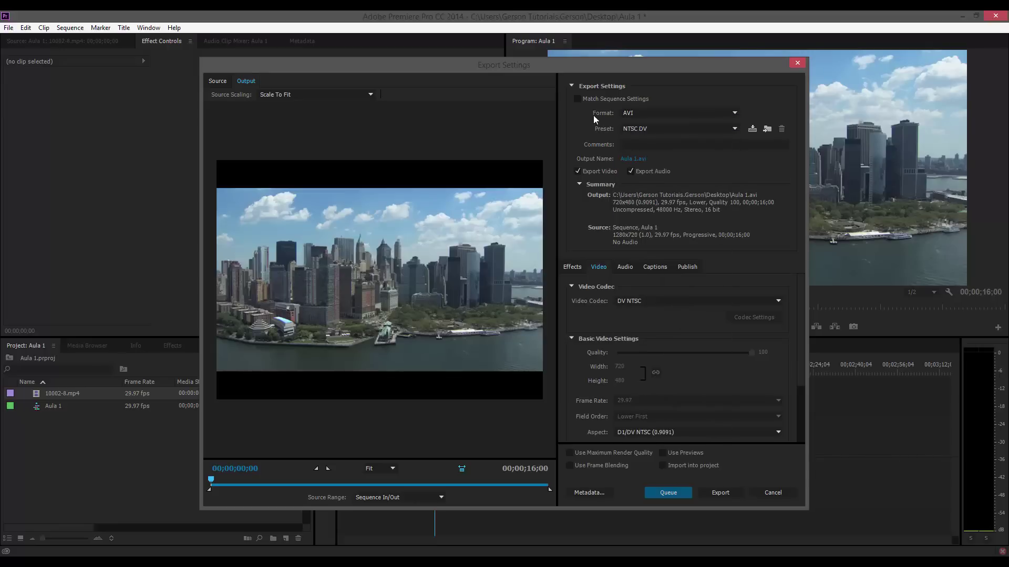
# Set the export format to H.264 and check the presets offered for it
pyautogui.click(638, 114)
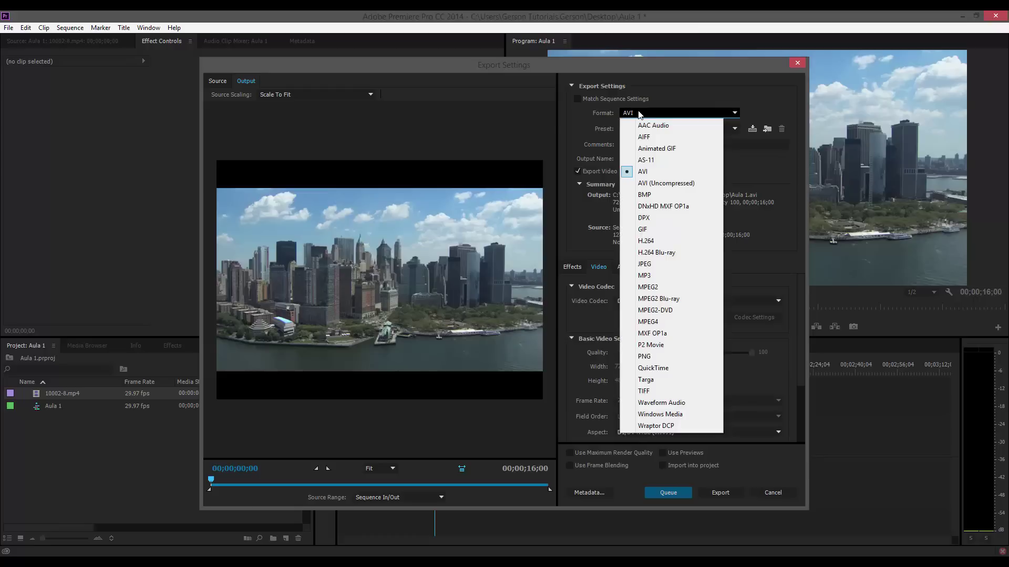
pyautogui.click(665, 240)
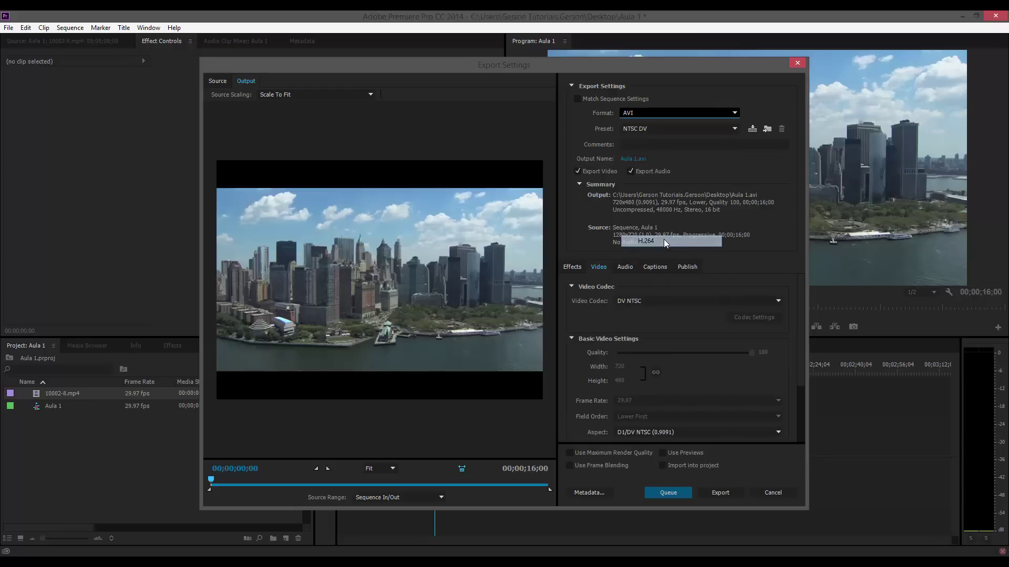
pyautogui.click(652, 128)
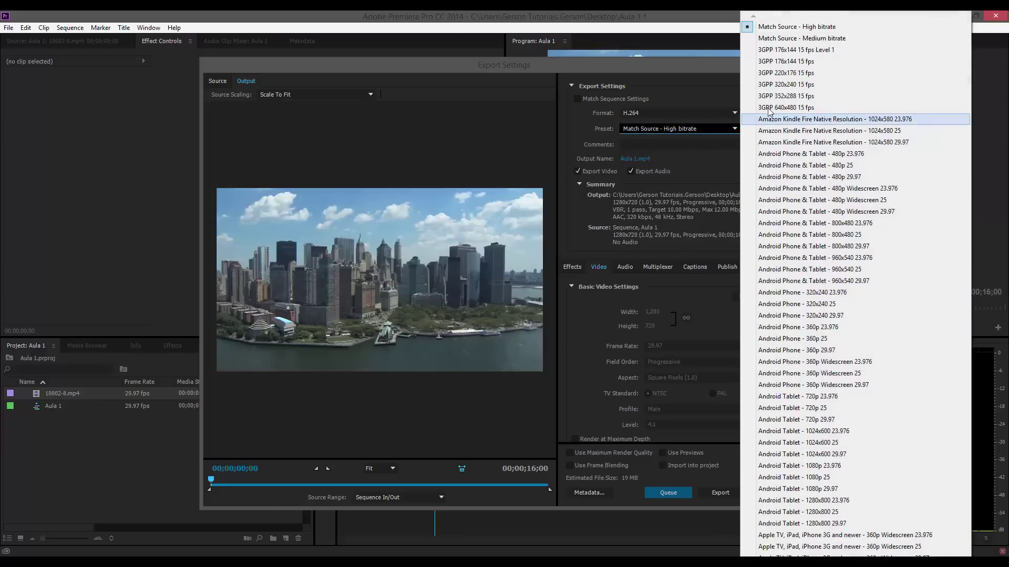
pyautogui.click(624, 133)
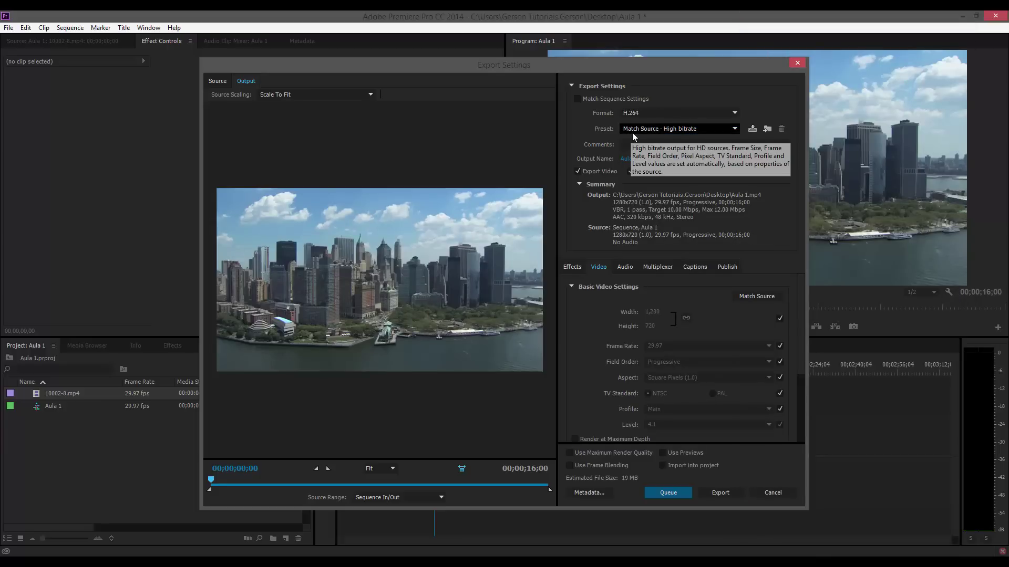
# Apply the HD 720p 29.97 preset to the H.264 export
pyautogui.click(632, 133)
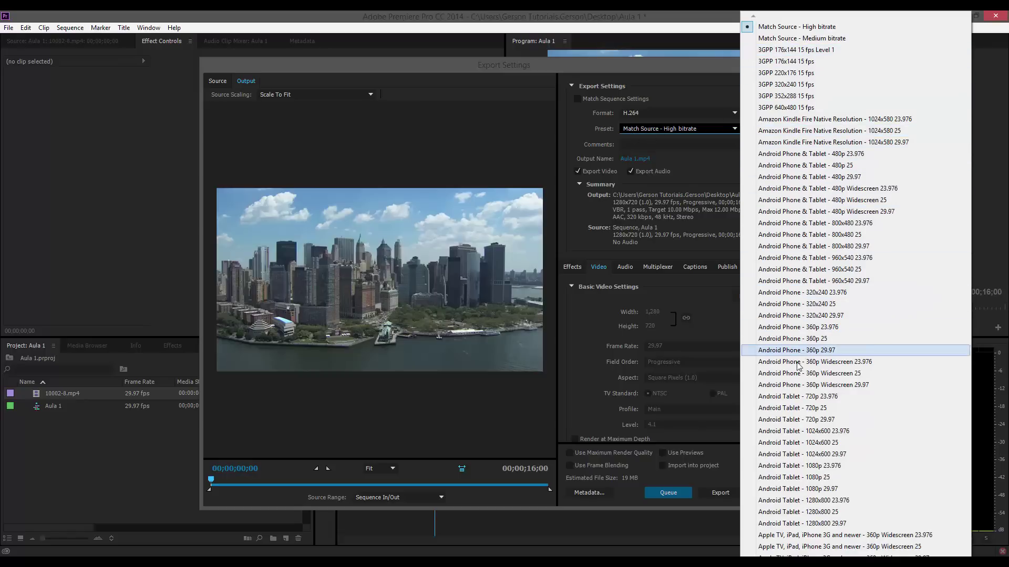
pyautogui.scroll(-1, 793, 489)
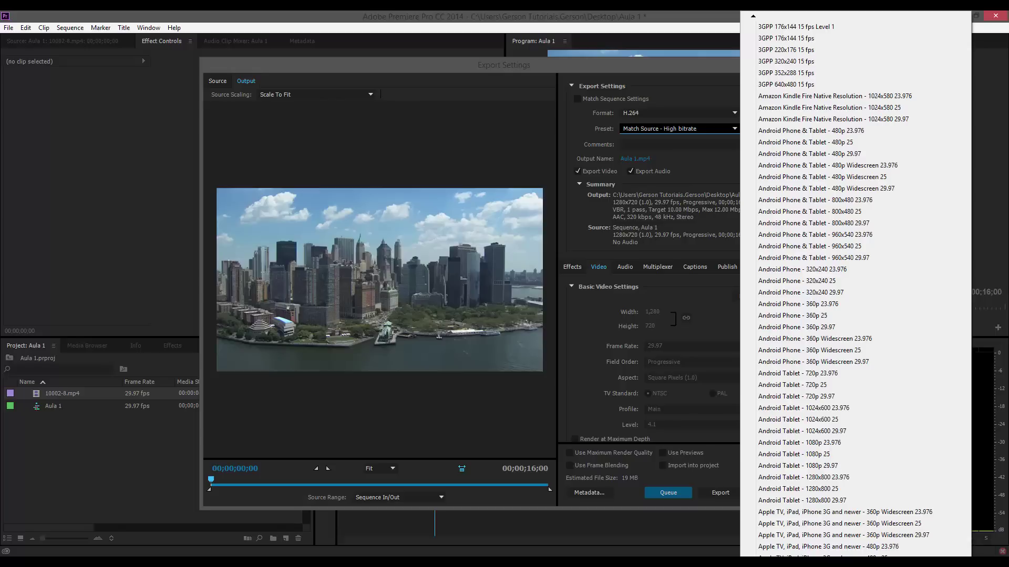
pyautogui.scroll(-5, 846, 290)
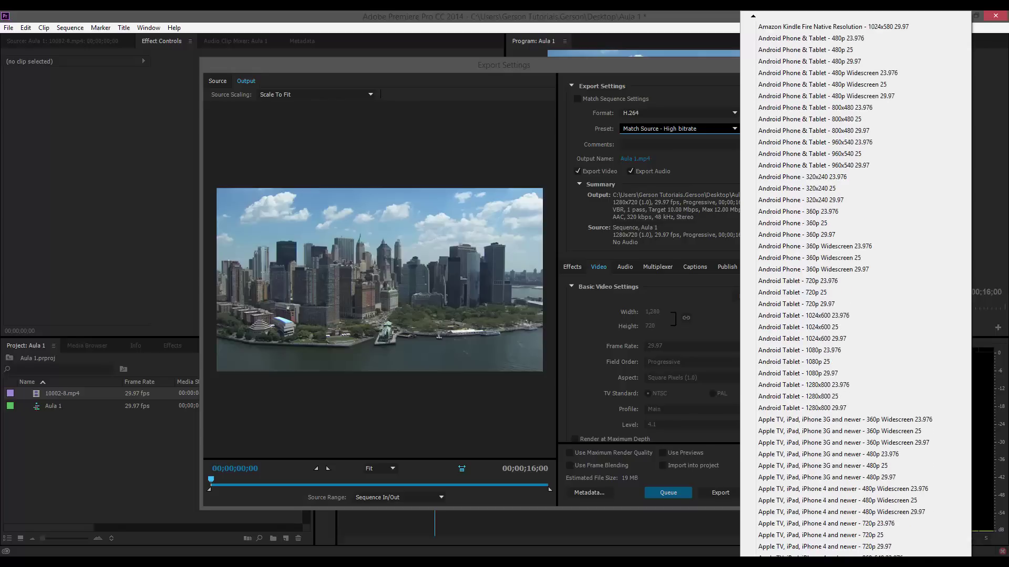
pyautogui.scroll(-4, 845, 290)
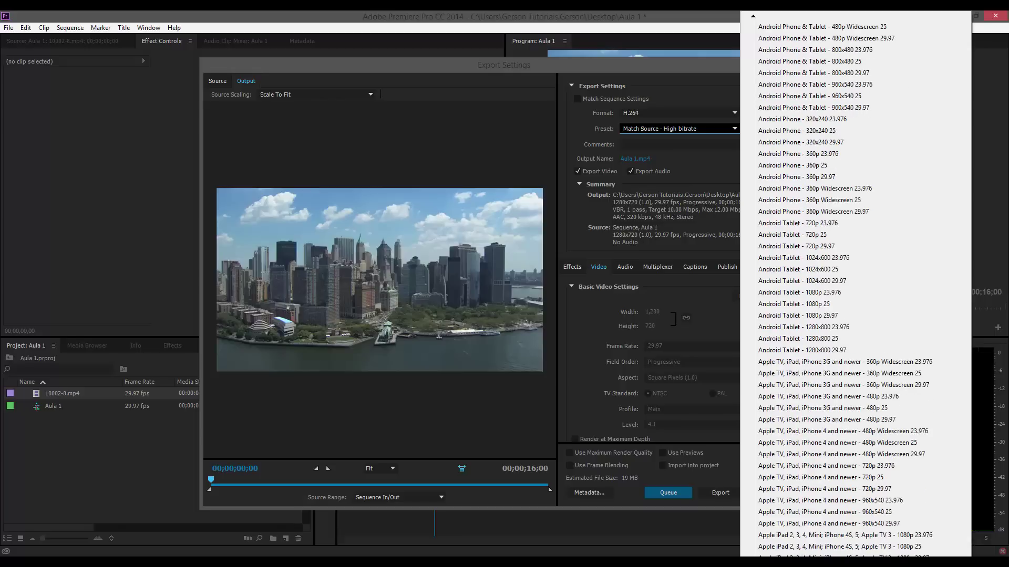
pyautogui.scroll(-6, 845, 291)
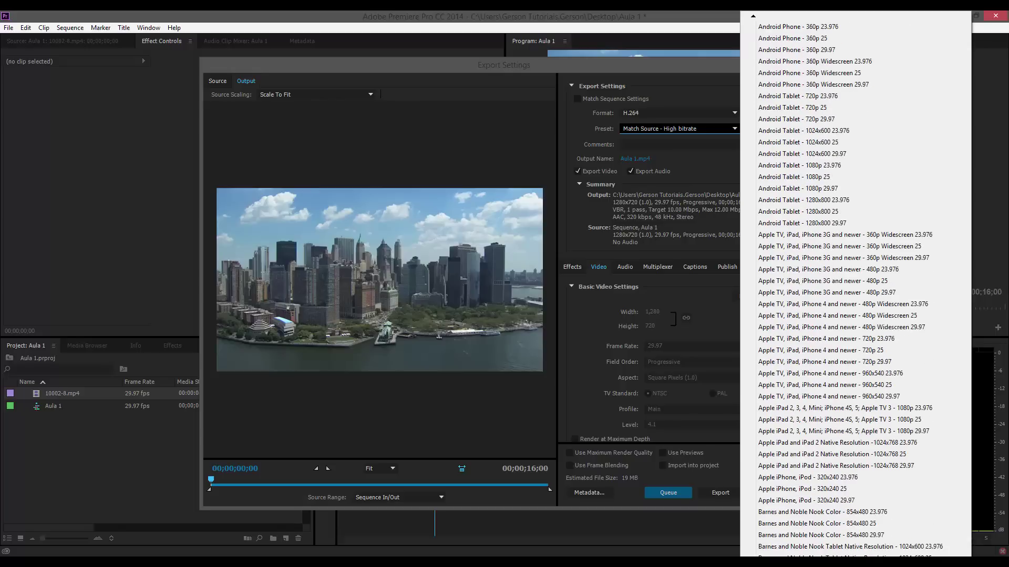
pyautogui.scroll(-4, 846, 291)
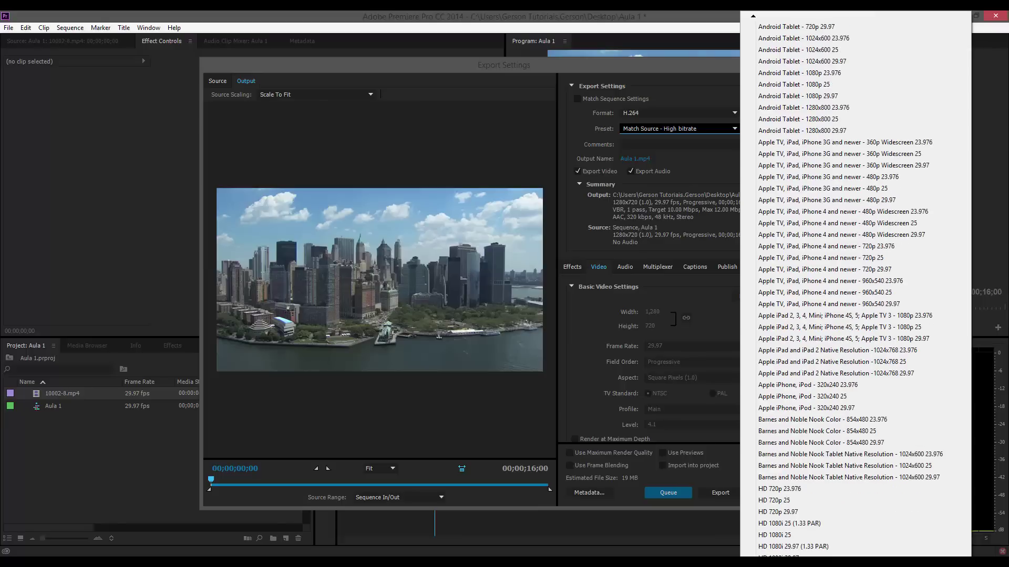
pyautogui.scroll(-2, 845, 290)
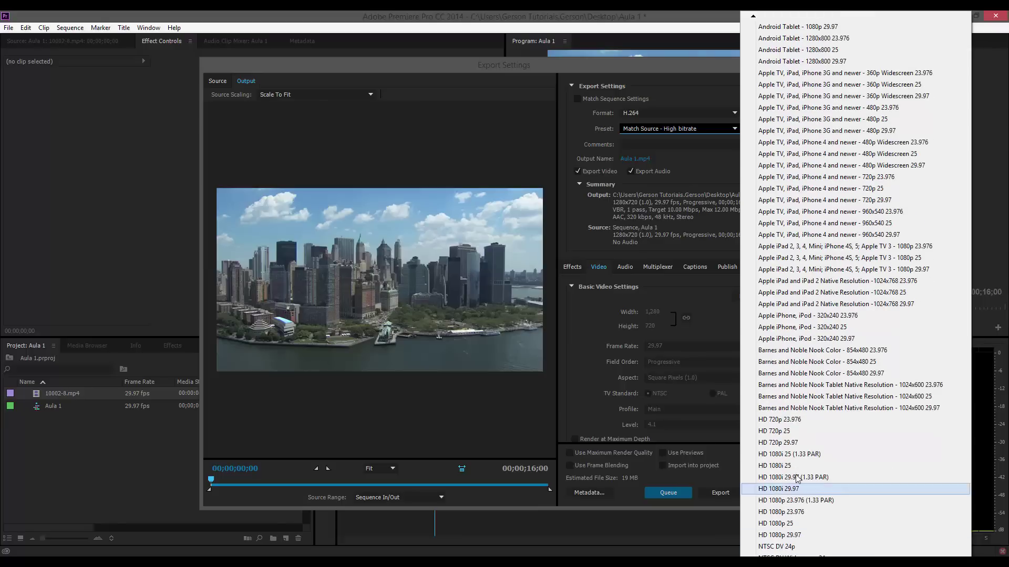
pyautogui.click(801, 442)
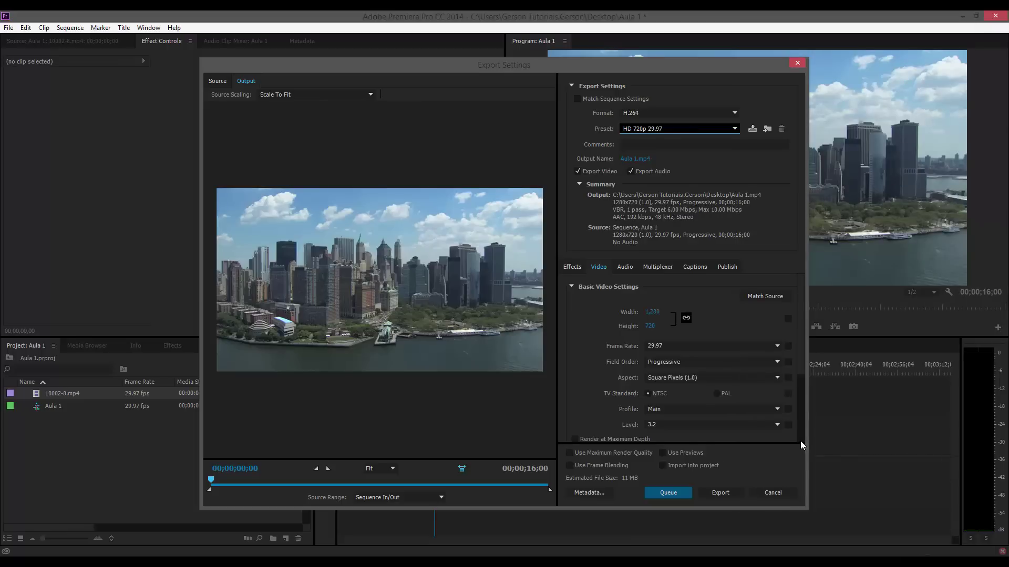
pyautogui.moveTo(801, 342); pyautogui.dragTo(806, 291)
pyautogui.click(630, 168)
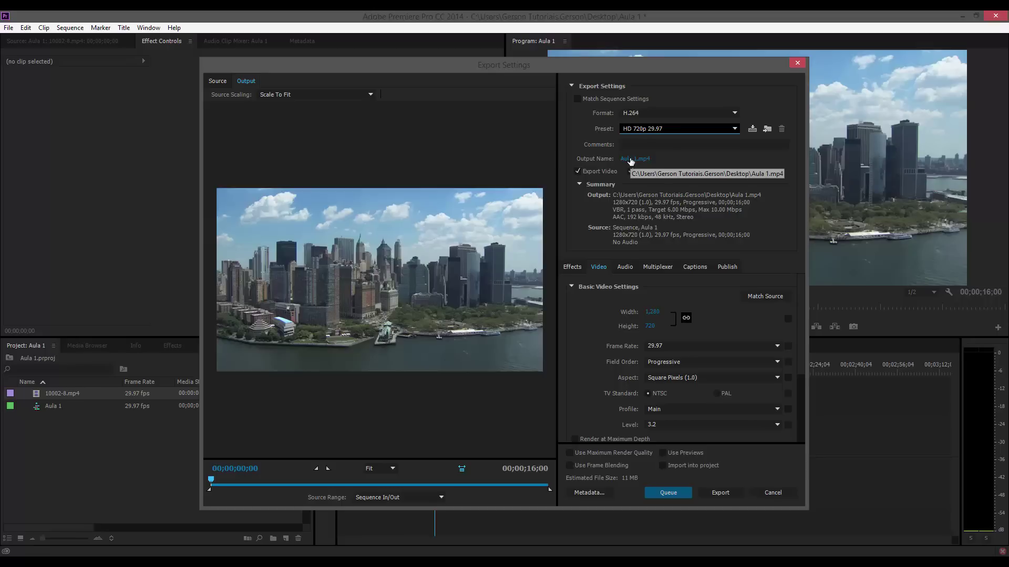
pyautogui.click(631, 160)
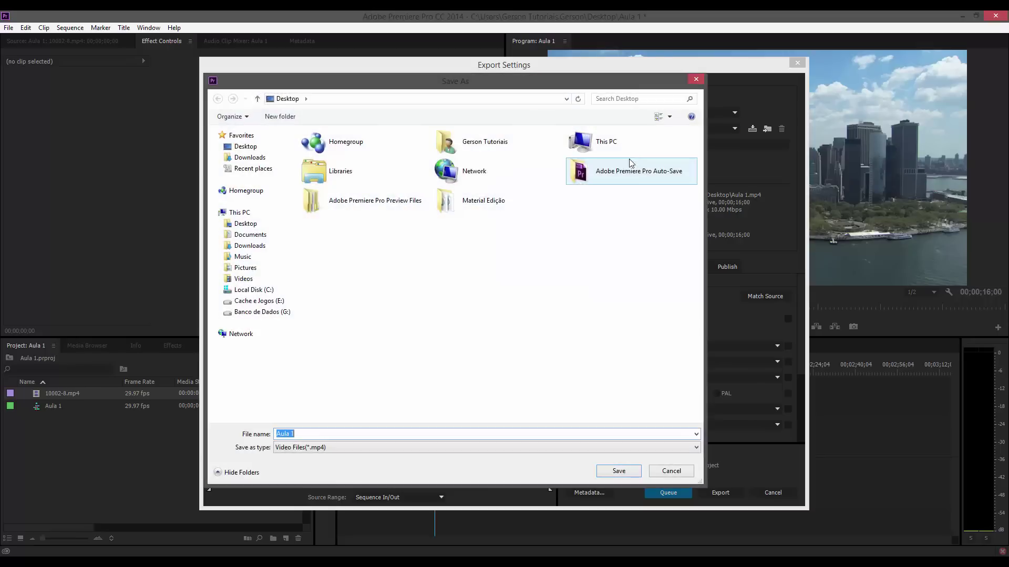
pyautogui.click(314, 437)
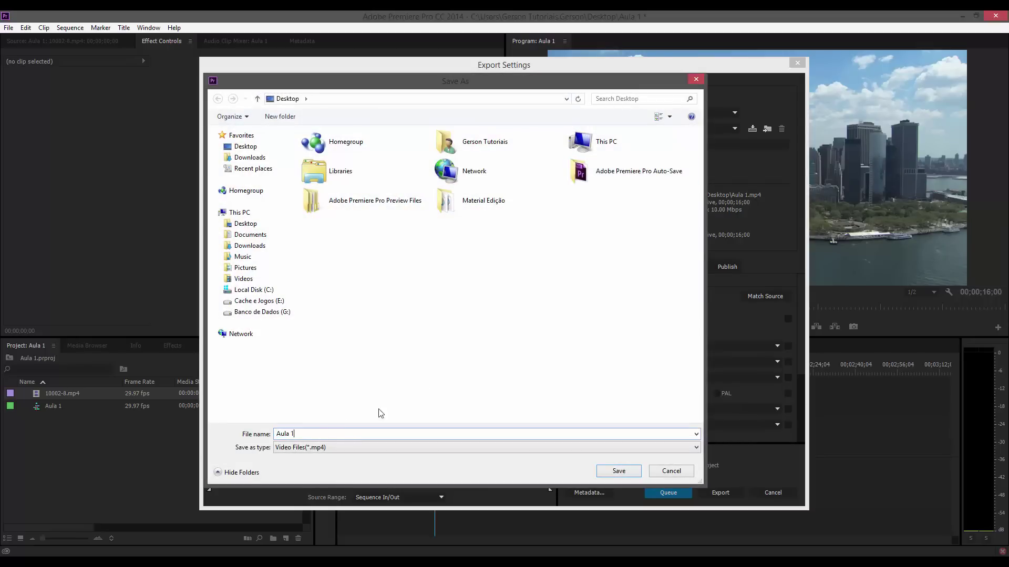
pyautogui.click(696, 79)
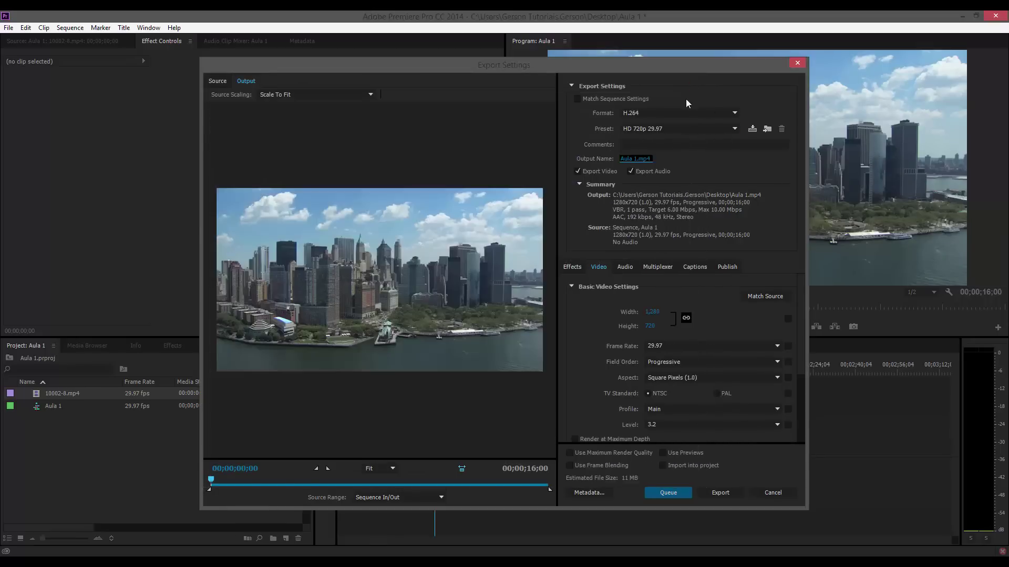
# Name the output video Aula 1 - Render, save it to the Desktop and export the sequence
pyautogui.click(635, 159)
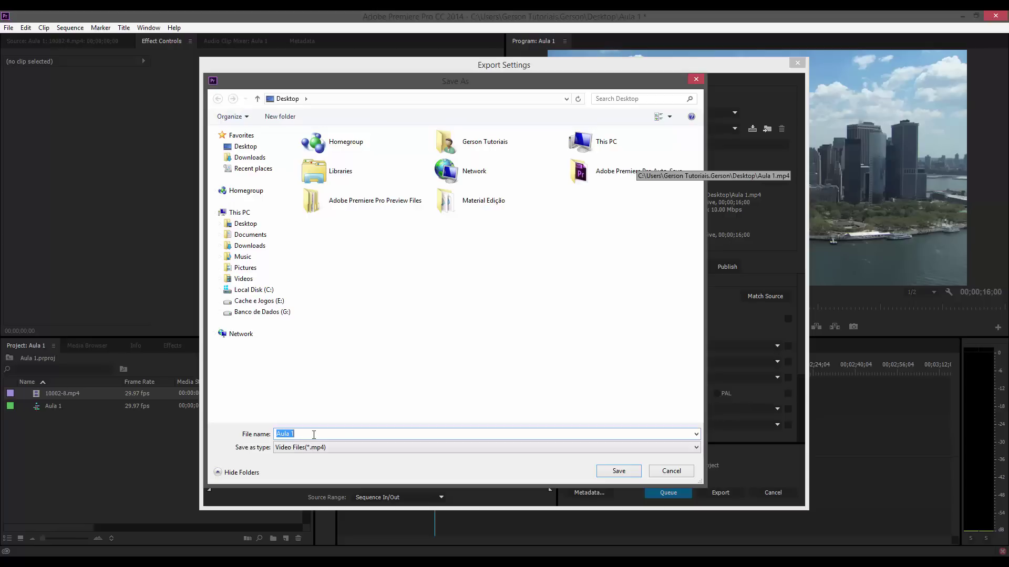
pyautogui.click(396, 439)
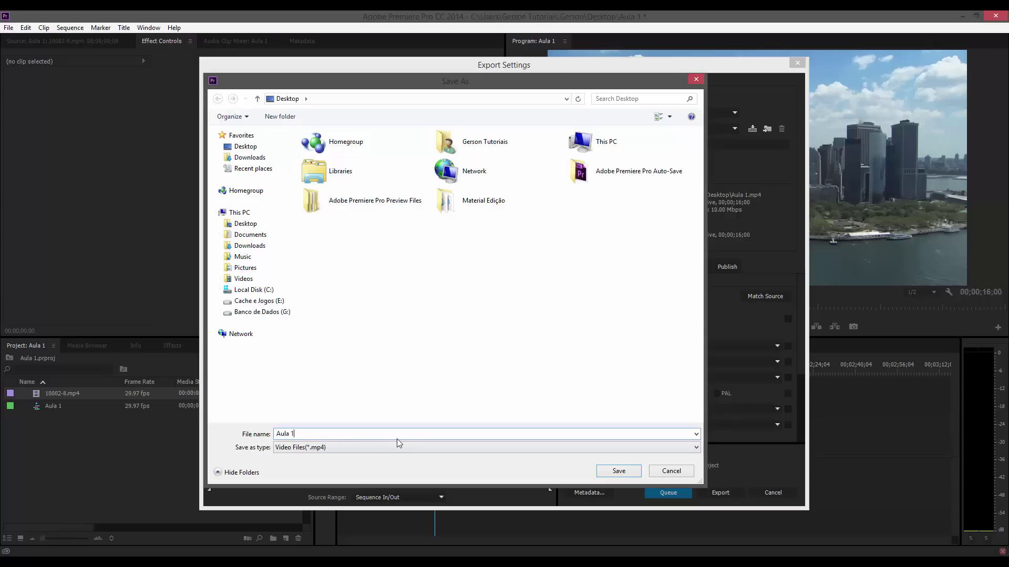
pyautogui.write('- Render')
pyautogui.click(635, 472)
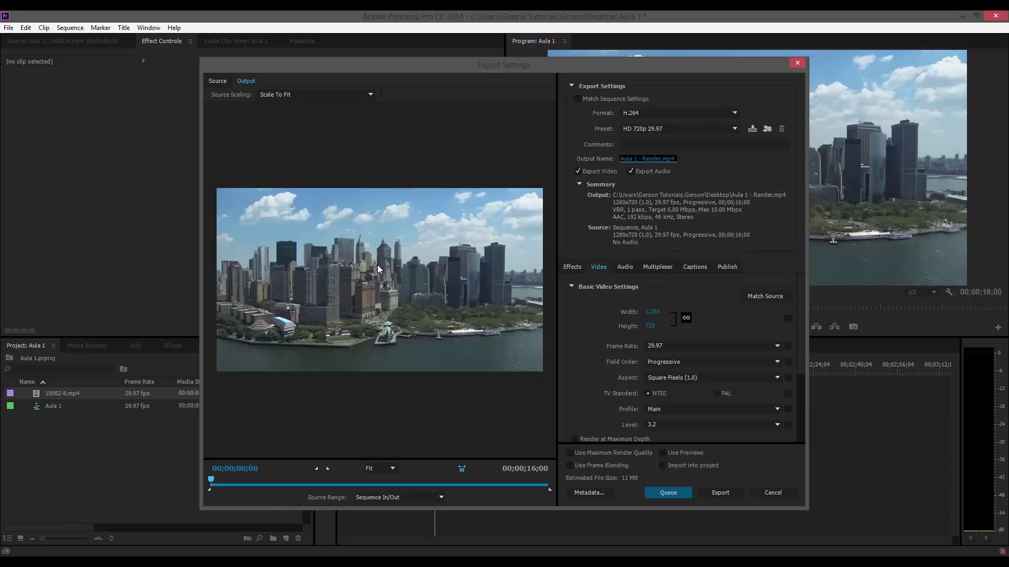
pyautogui.click(730, 495)
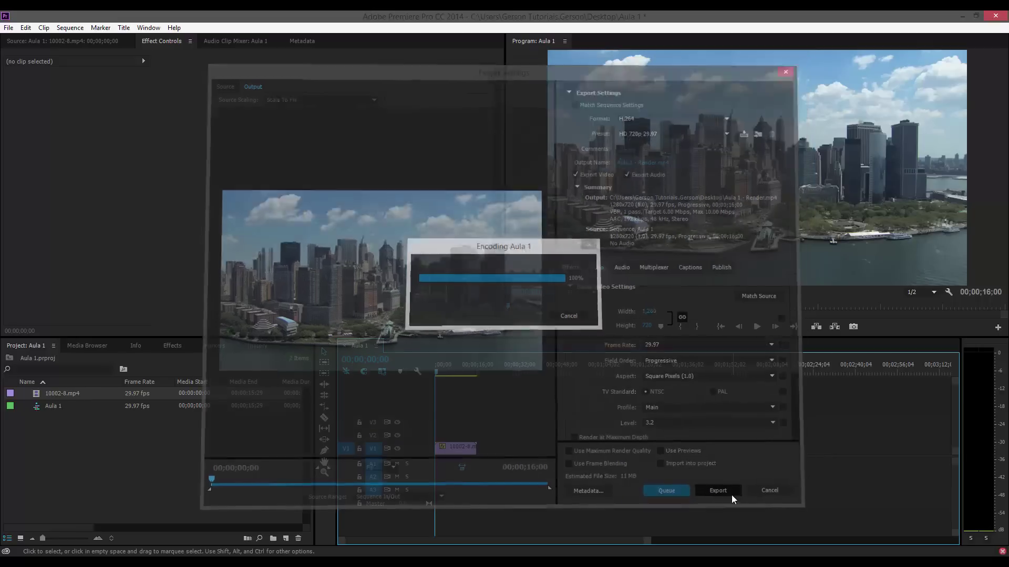
# Switch to the Windows desktop, play the exported Aula 1 - Render video in the media player and close the player
pyautogui.click(958, 17)
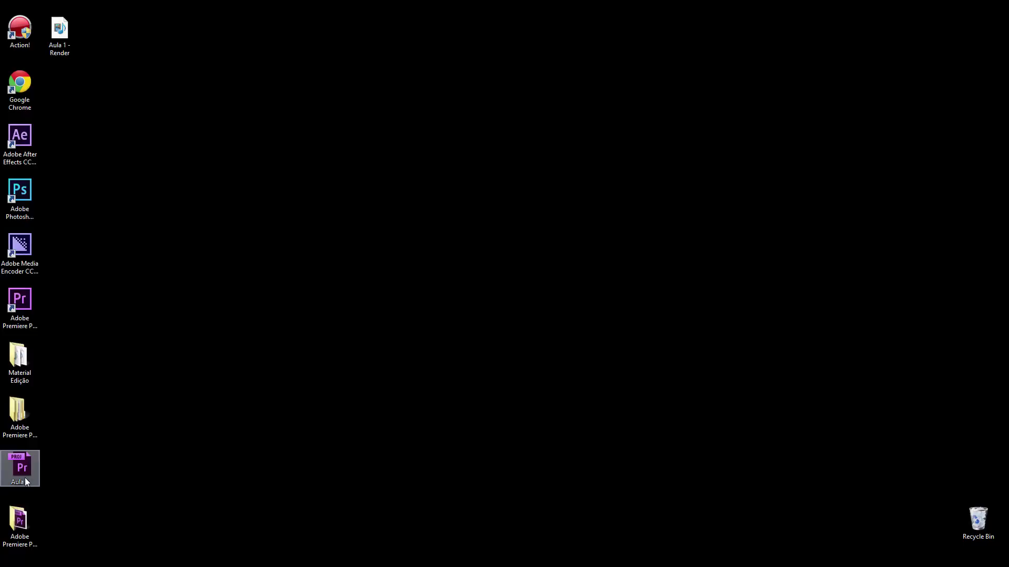
pyautogui.doubleClick(59, 29)
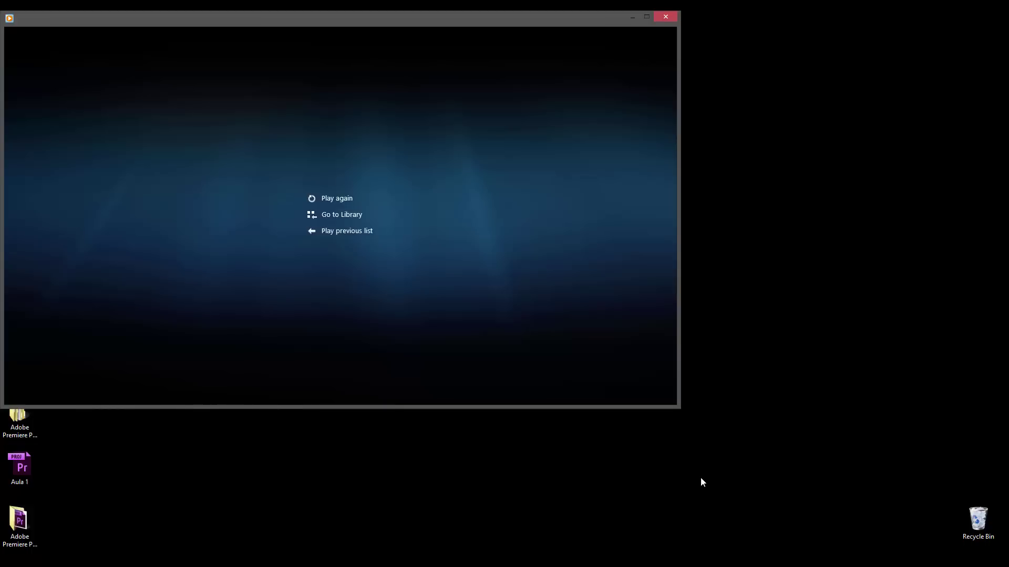
pyautogui.moveTo(577, 156)
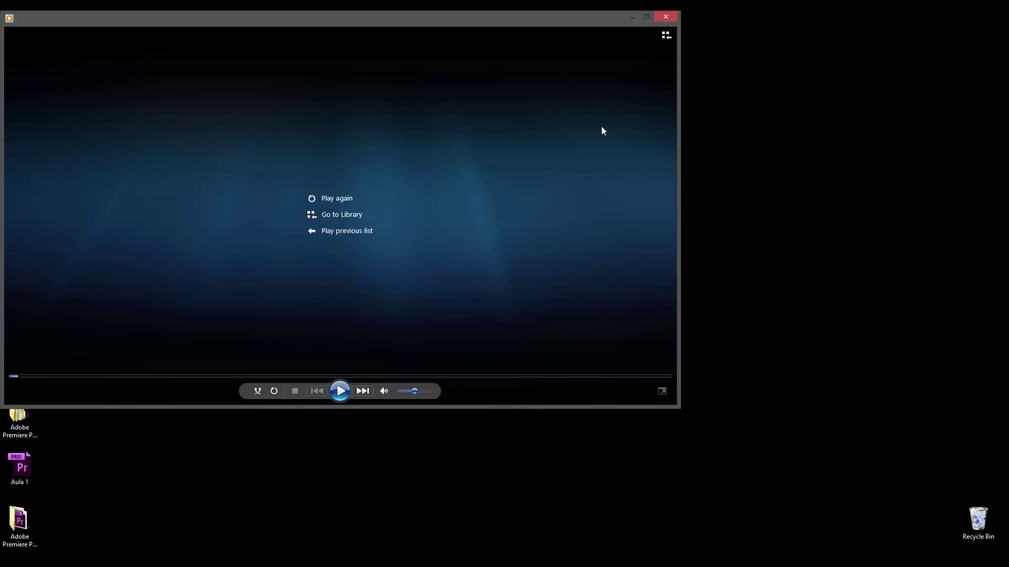
pyautogui.click(665, 19)
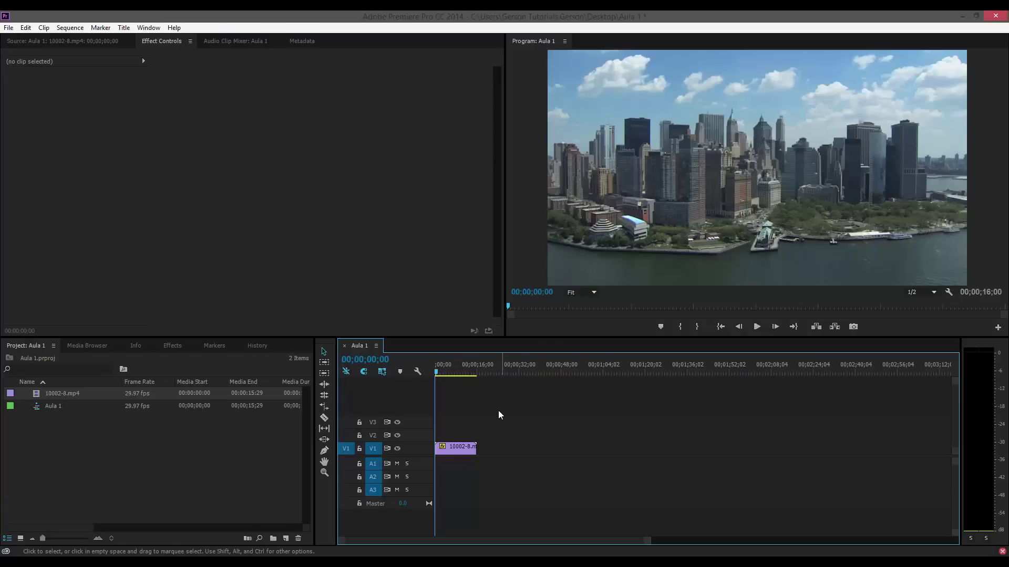
# Look over the Audio Clip Mixer, the Media Browser, the sequence info and the effect categories in the Aula 1 project
pyautogui.click(233, 44)
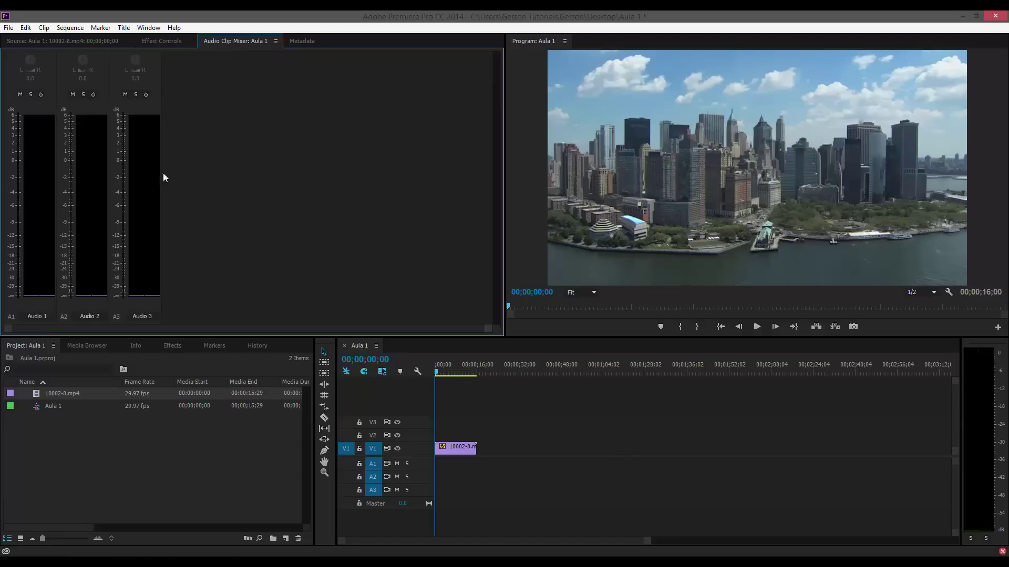
pyautogui.click(83, 346)
pyautogui.click(137, 347)
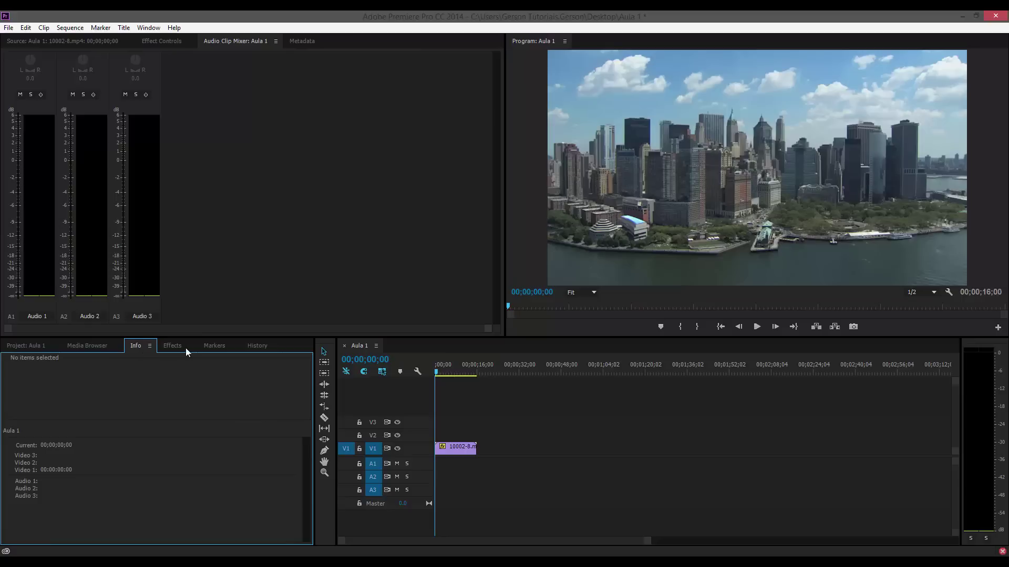
pyautogui.click(596, 422)
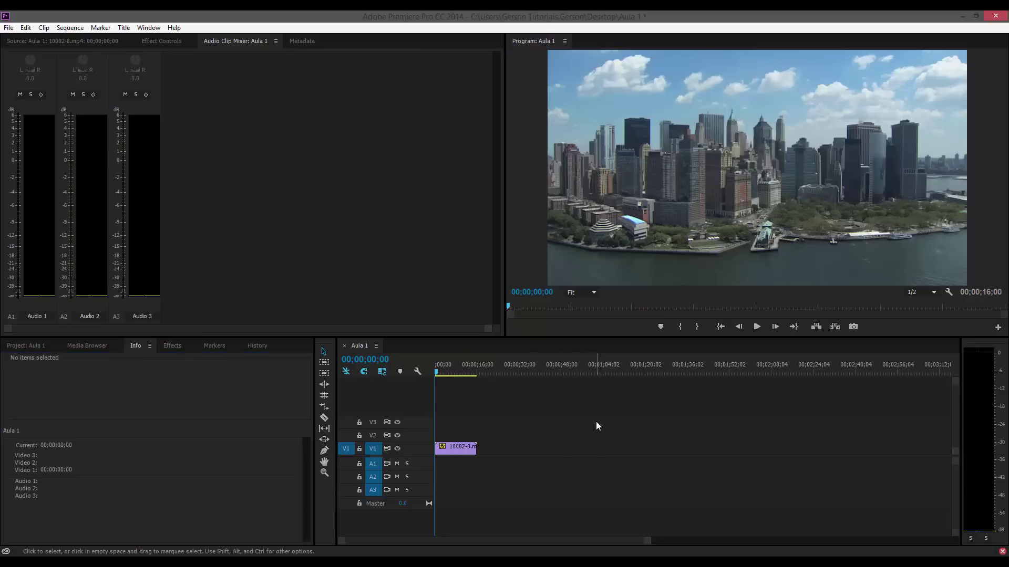
pyautogui.click(173, 347)
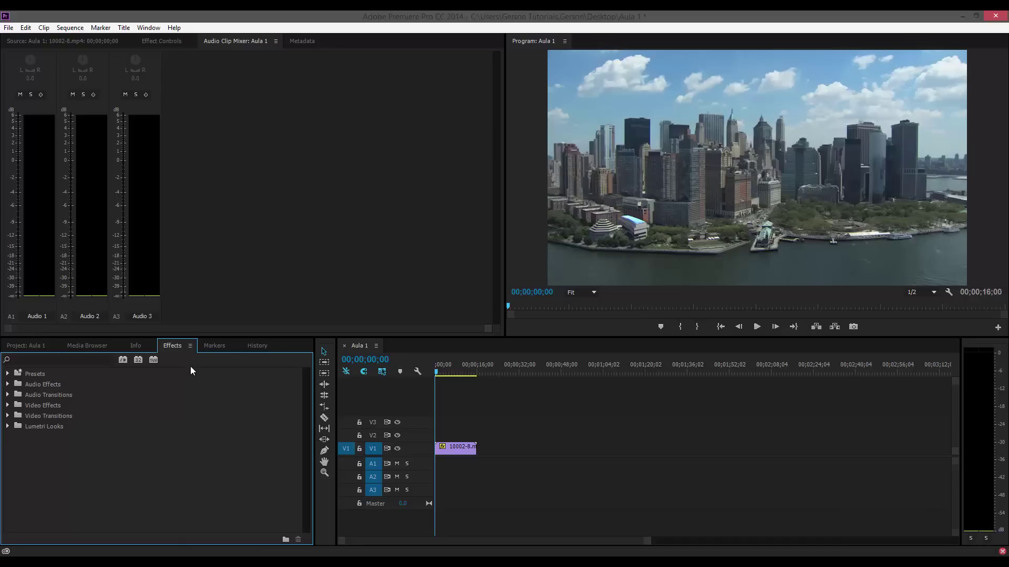